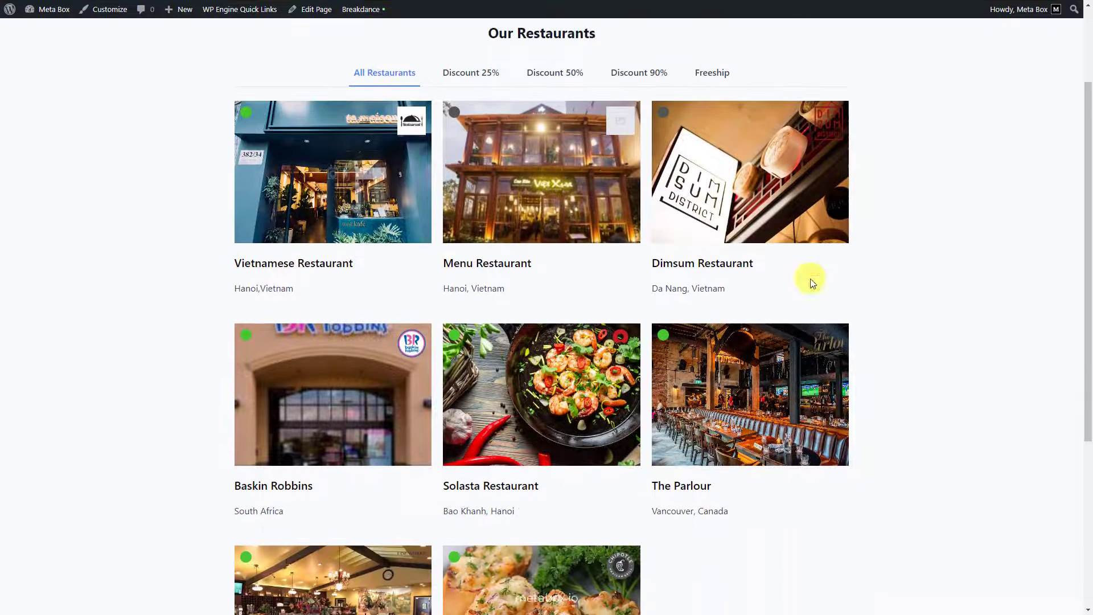
Step: Browse the Our Restaurants listing under the Discount 25%, Discount 50%, Discount 90% and Freeship filters
scroll(812, 283, "up", 5)
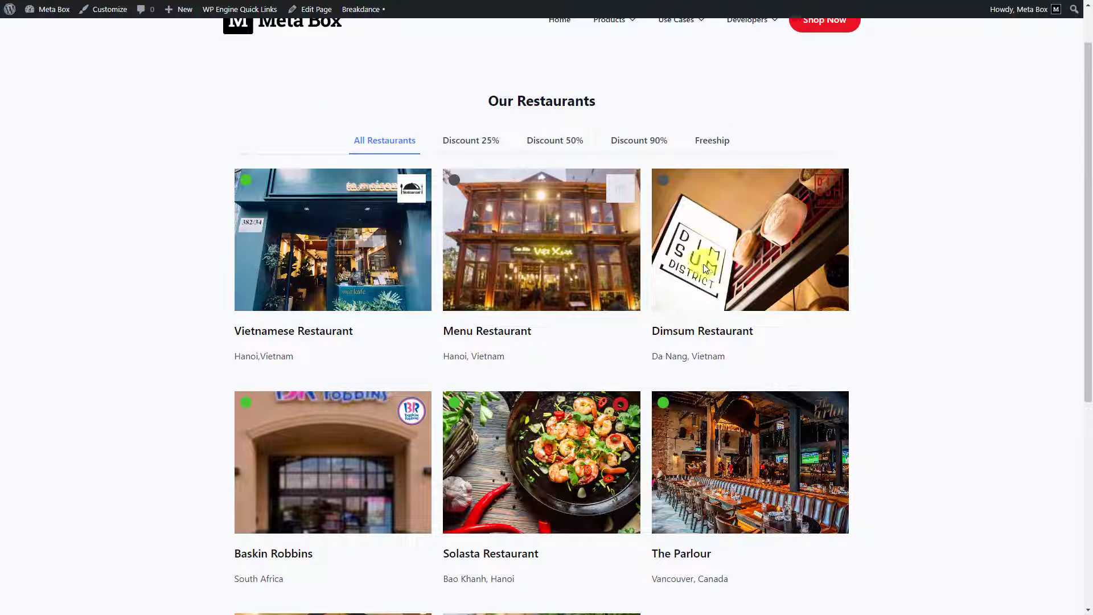
left_click(466, 142)
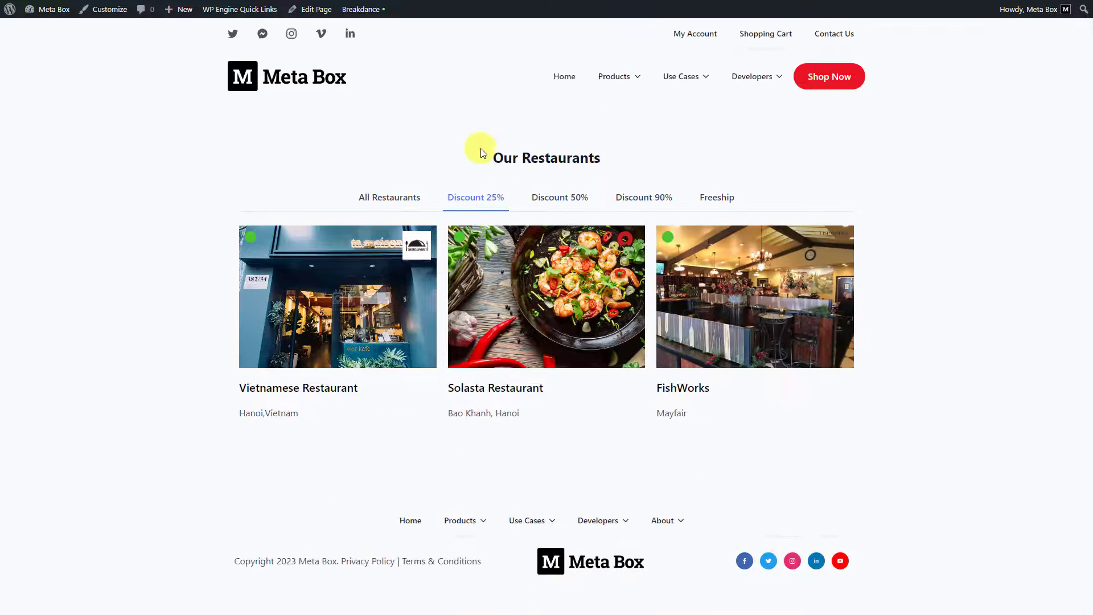
left_click(557, 200)
left_click(635, 200)
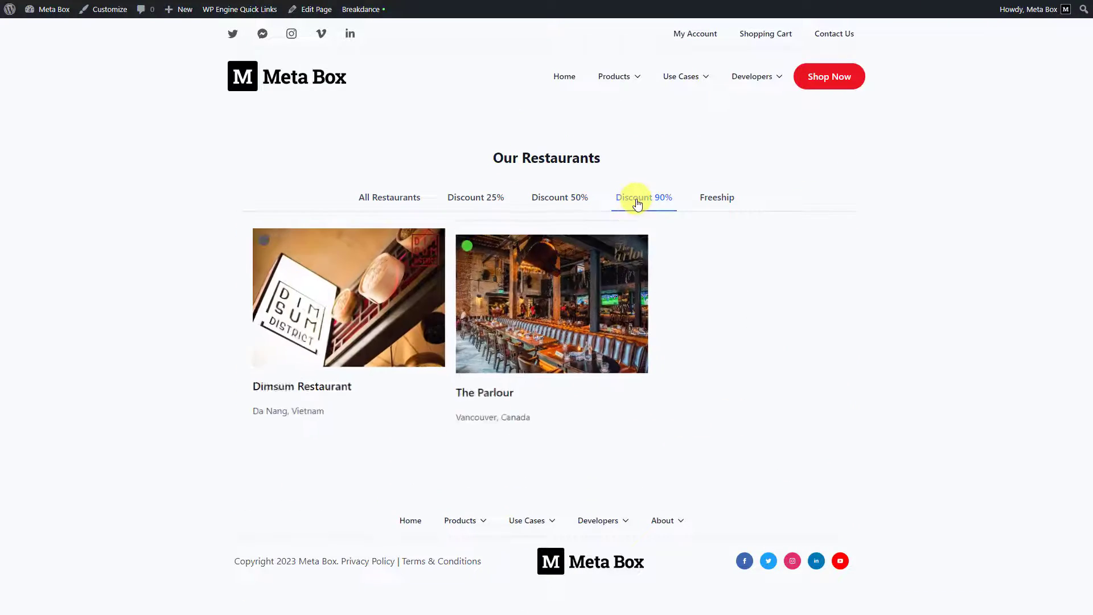
left_click(709, 197)
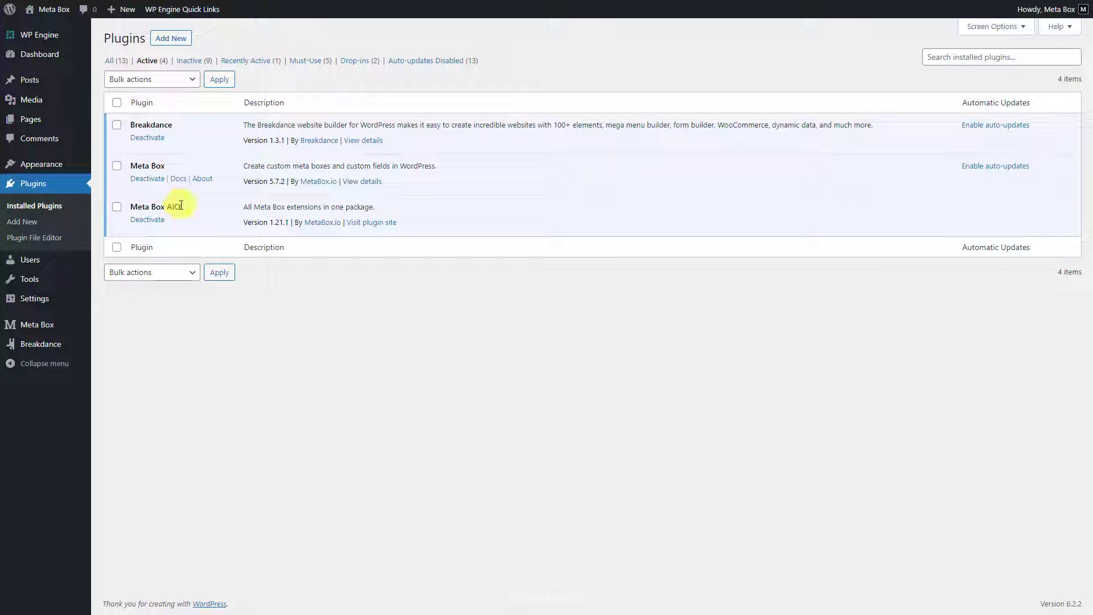
Step: Open the Meta Box extensions page
mouse_move(64, 323)
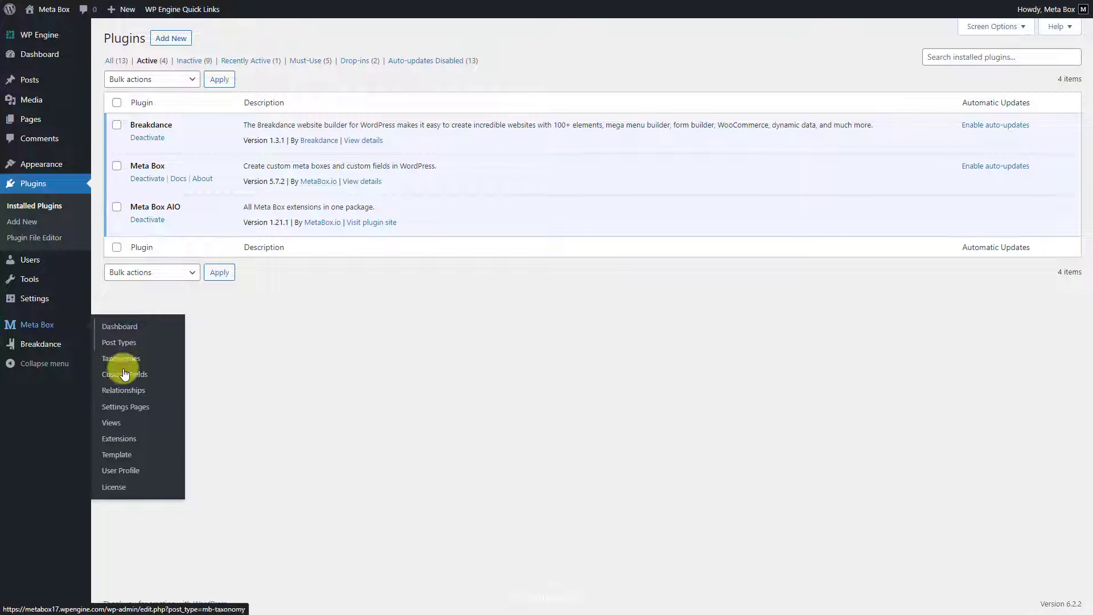
left_click(139, 439)
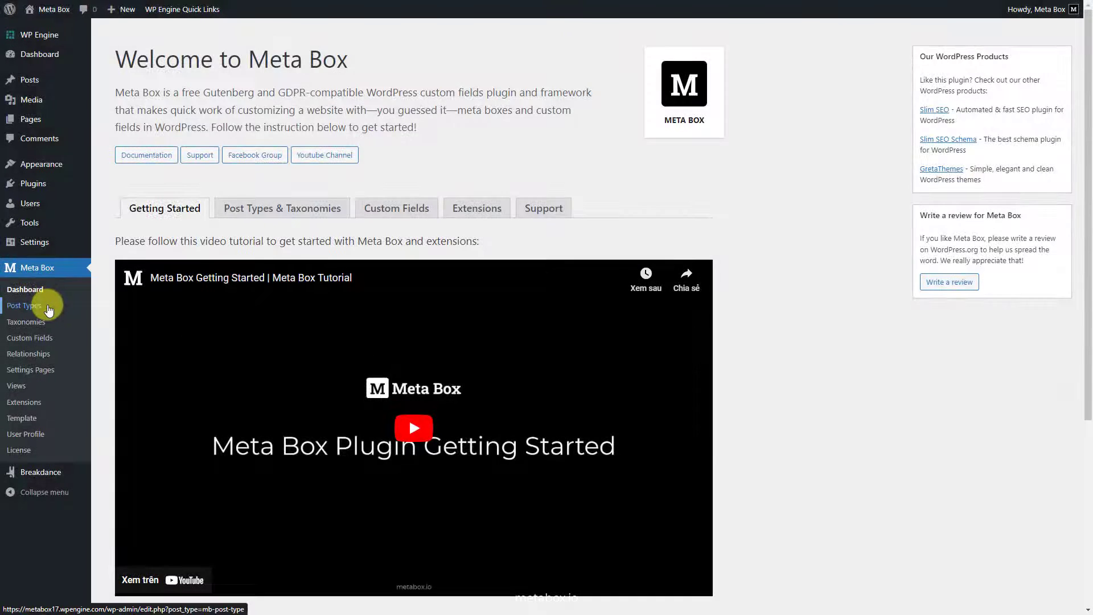
Step: Start a new Meta Box post type with the plural name Restaurants and singular name Restaurant
left_click(47, 309)
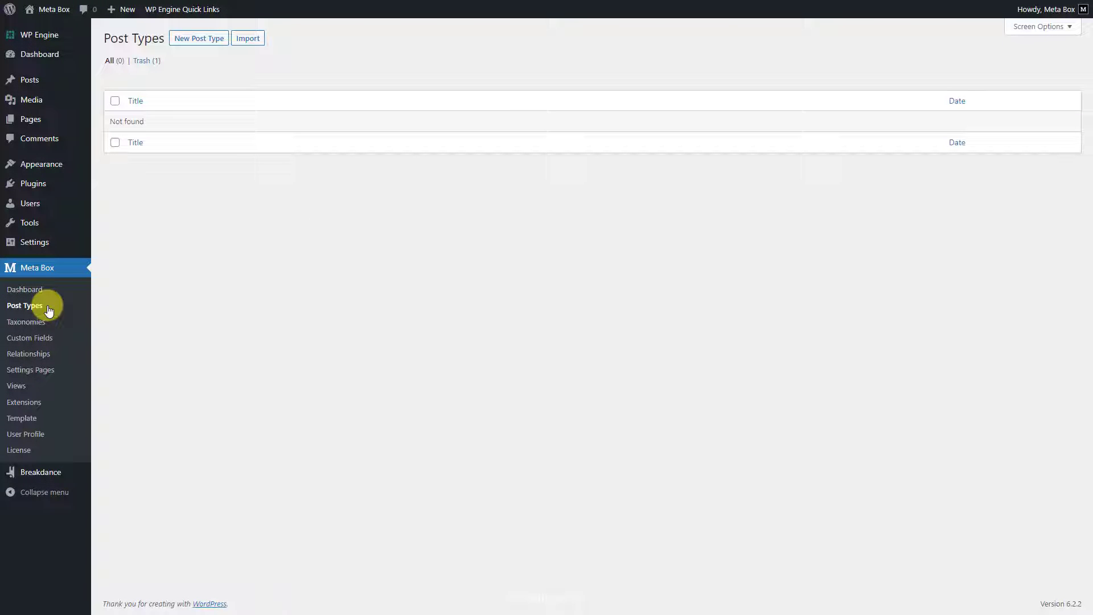
left_click(203, 40)
left_click(325, 105)
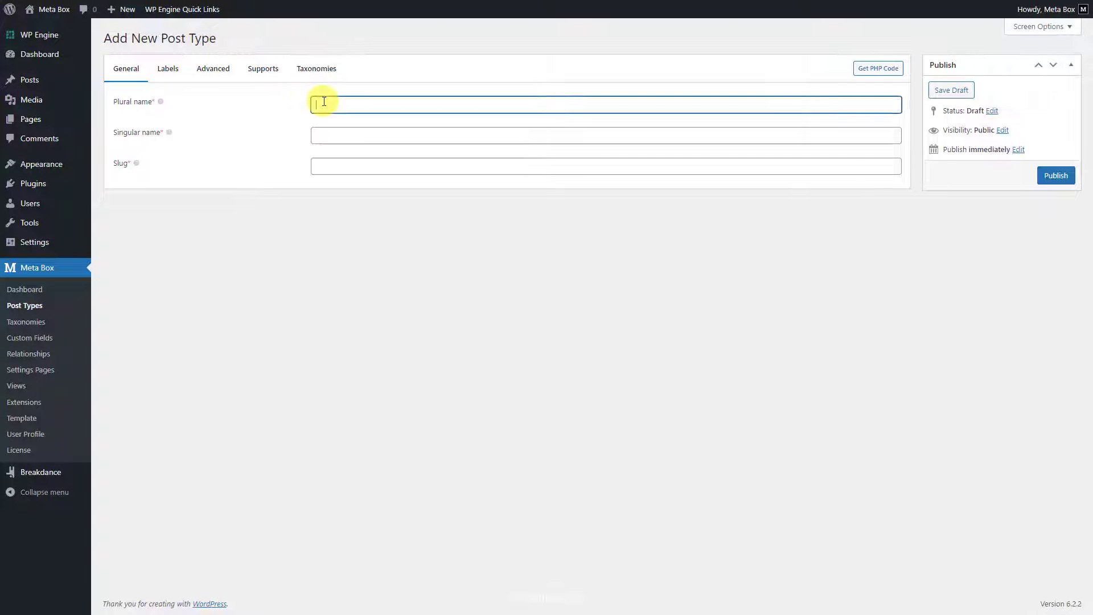
type("Restaurants")
left_click(323, 135)
type("Restaurant")
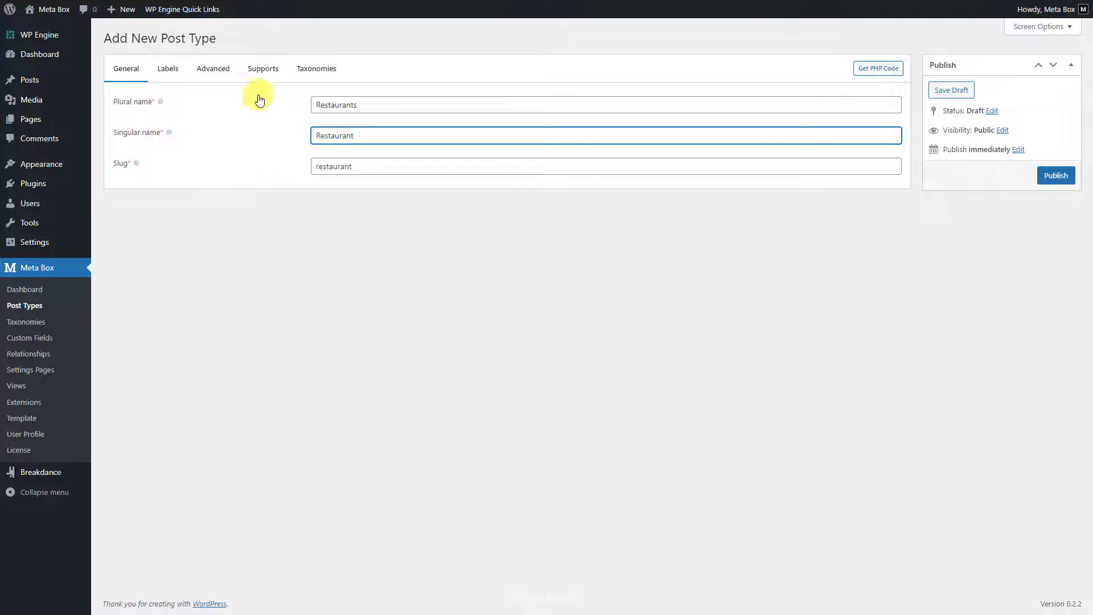
Step: Choose the home Dashicon for the Restaurants post type and publish it
left_click(227, 74)
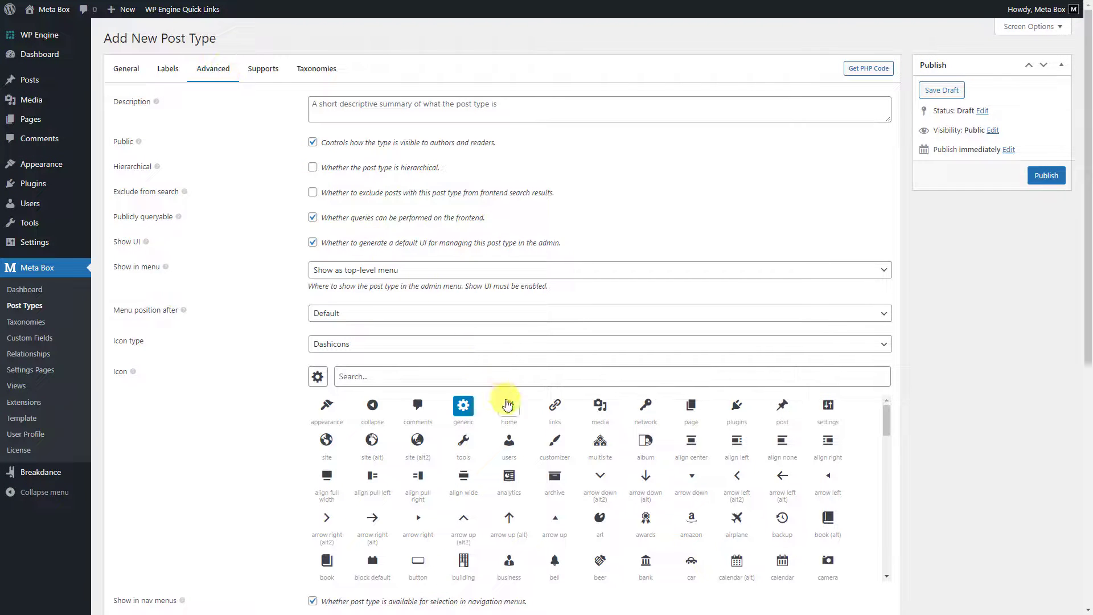
left_click(509, 408)
left_click(1045, 175)
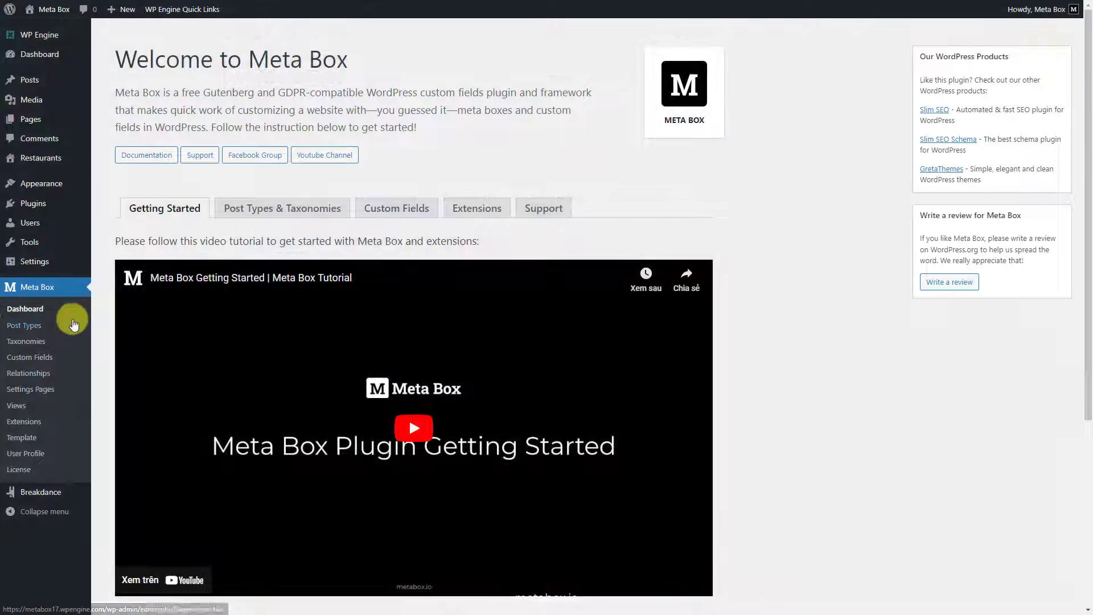
Step: Start a new Meta Box taxonomy with Voucher as both its plural and singular name
left_click(54, 343)
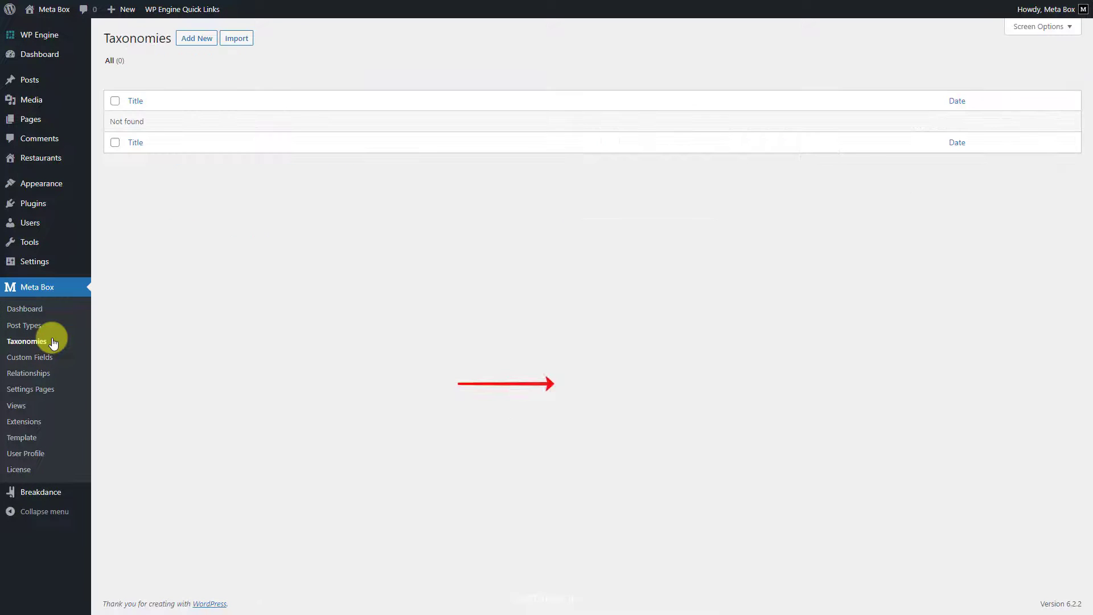
left_click(197, 40)
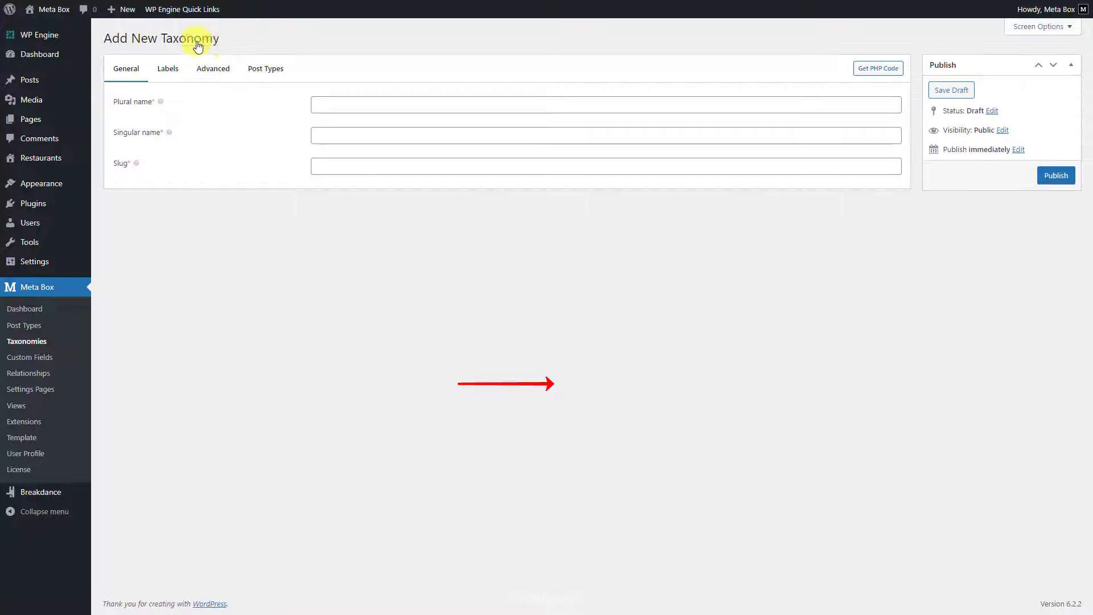
left_click(323, 104)
type("Voucher")
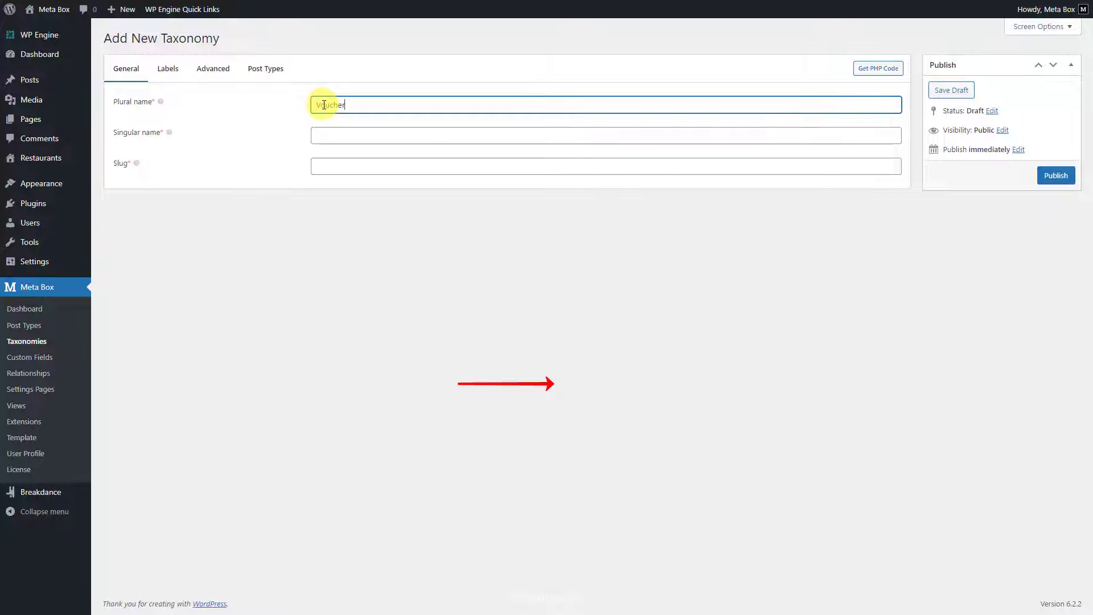
left_click(326, 134)
type("Voucher")
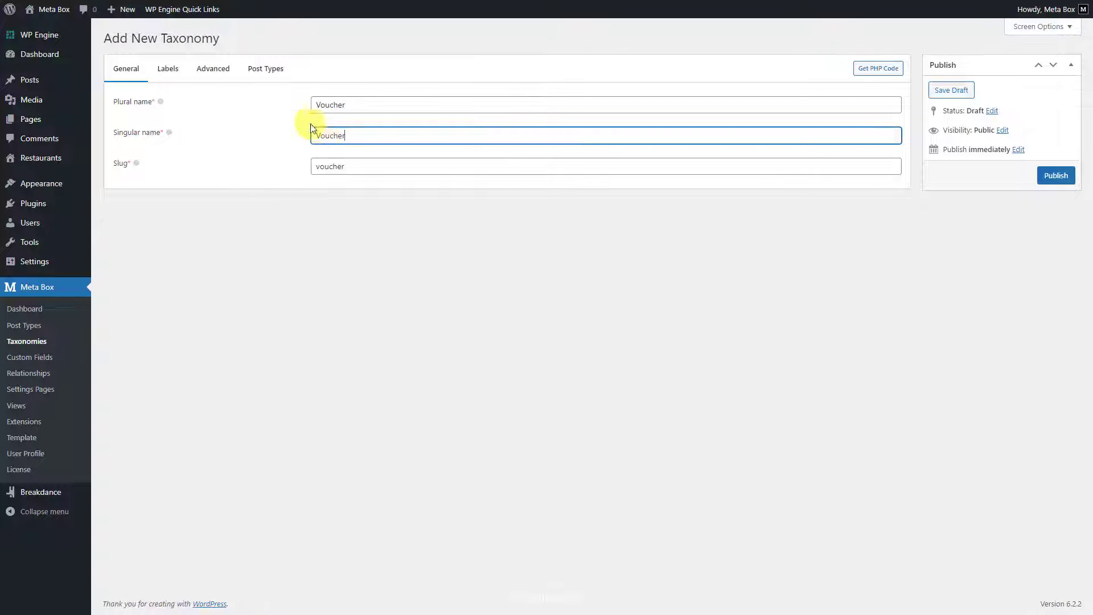
Step: Make the Voucher taxonomy hierarchical and enable its admin column on post type listing screens
left_click(215, 72)
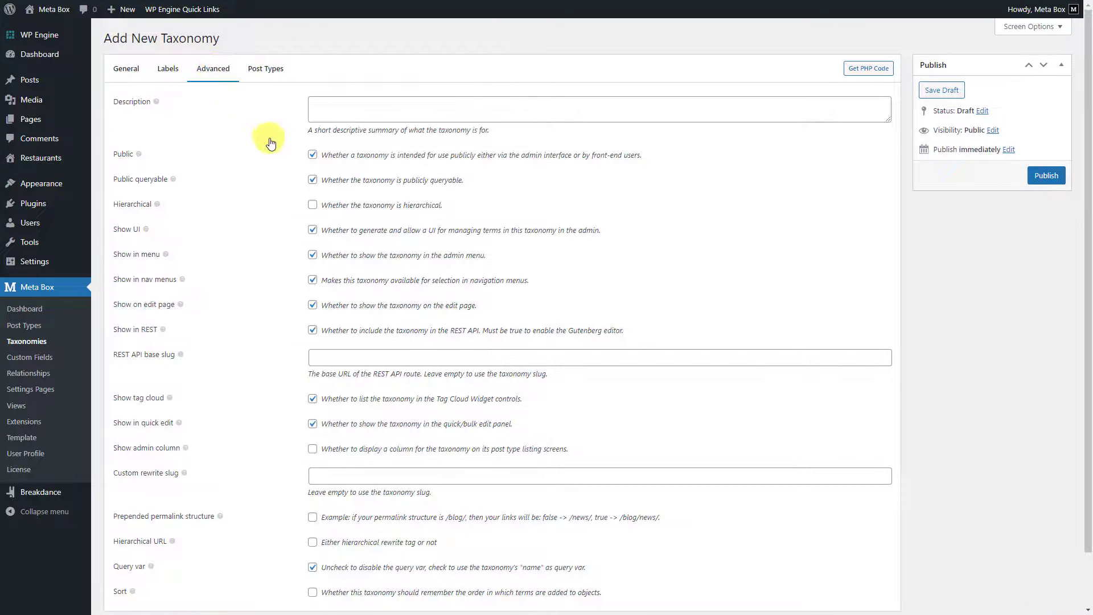
left_click(312, 205)
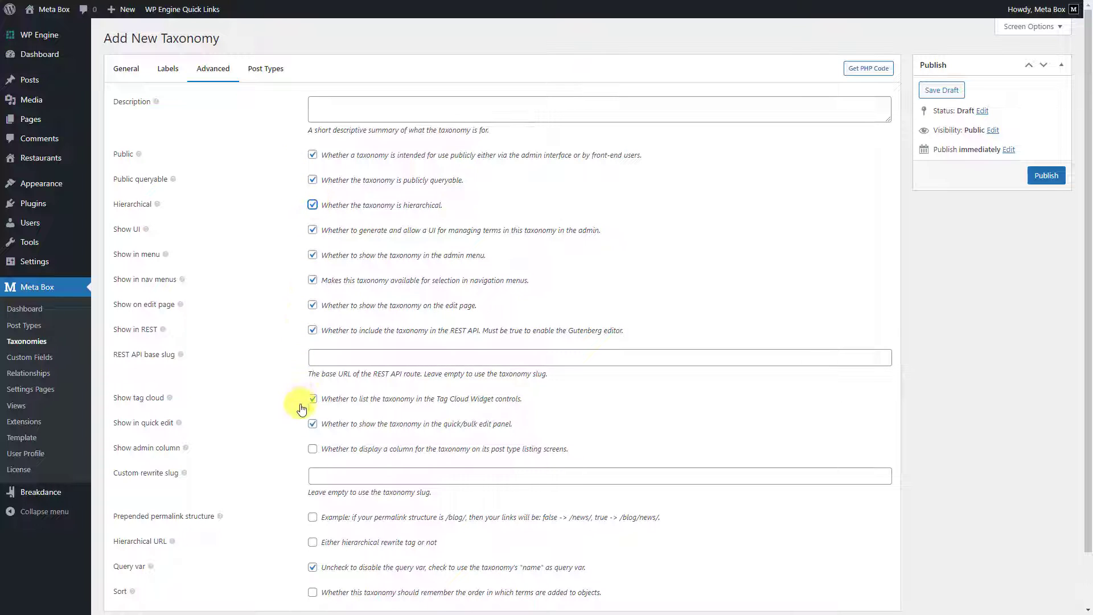
left_click(312, 450)
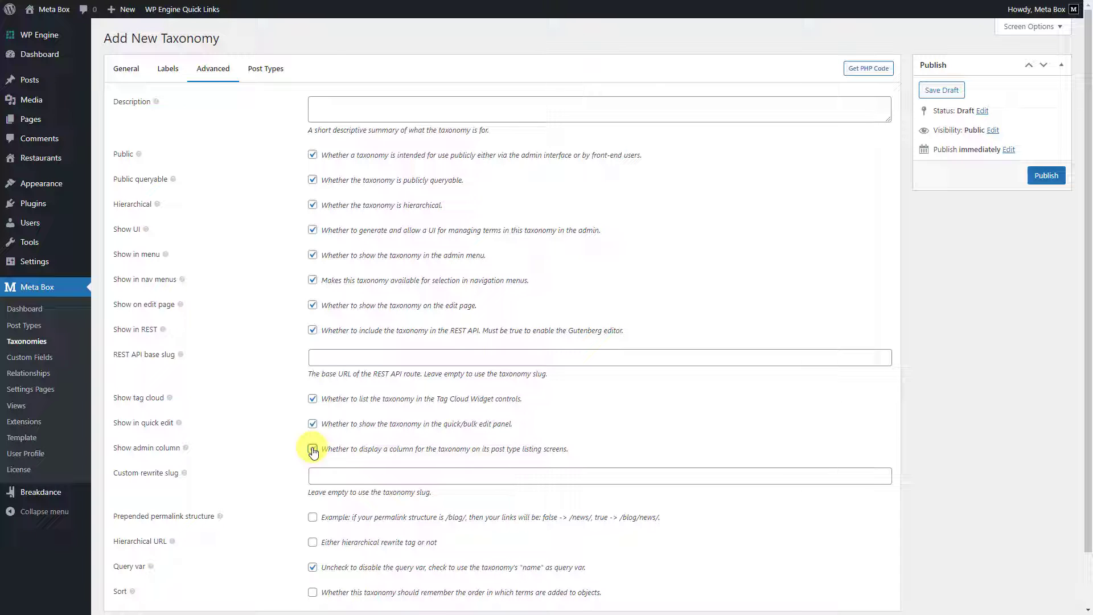
left_click(313, 449)
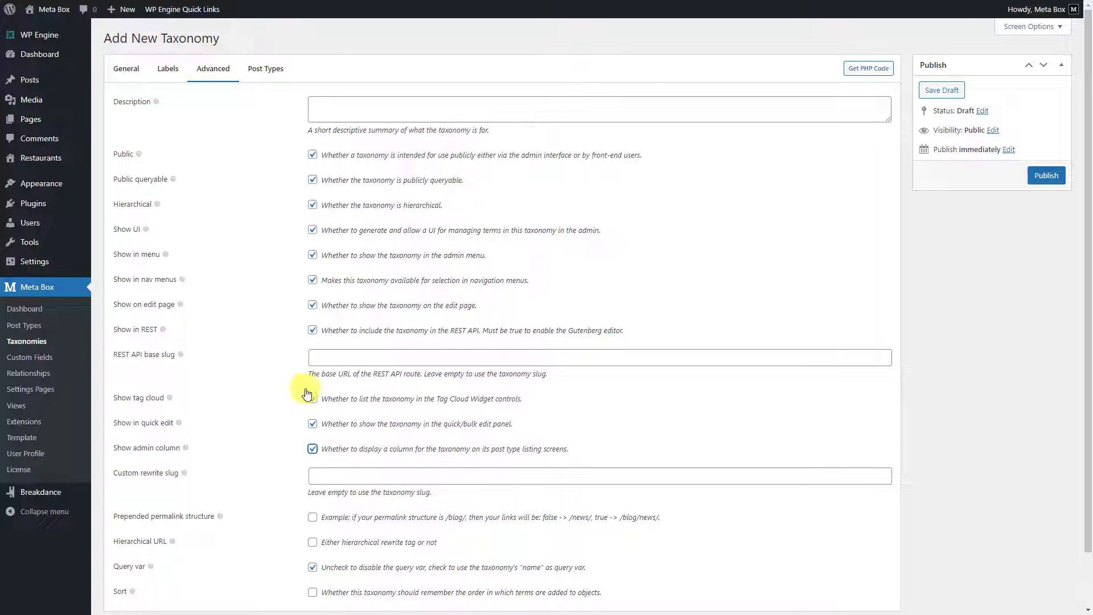
Step: Assign the Voucher taxonomy to the Restaurant post type only, then publish and update it
left_click(277, 74)
left_click(137, 123)
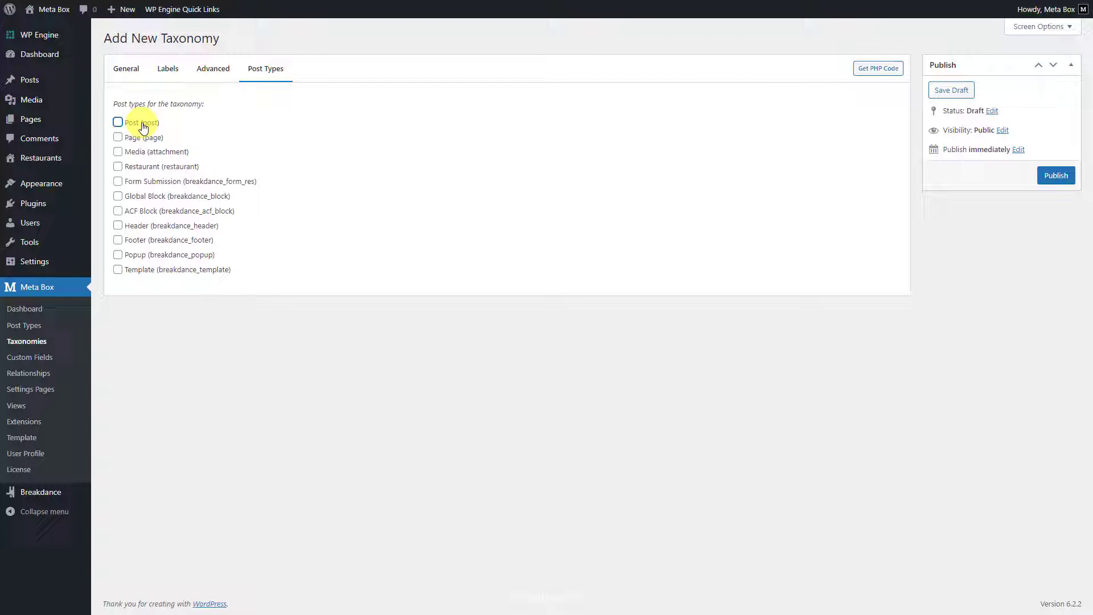
left_click(152, 167)
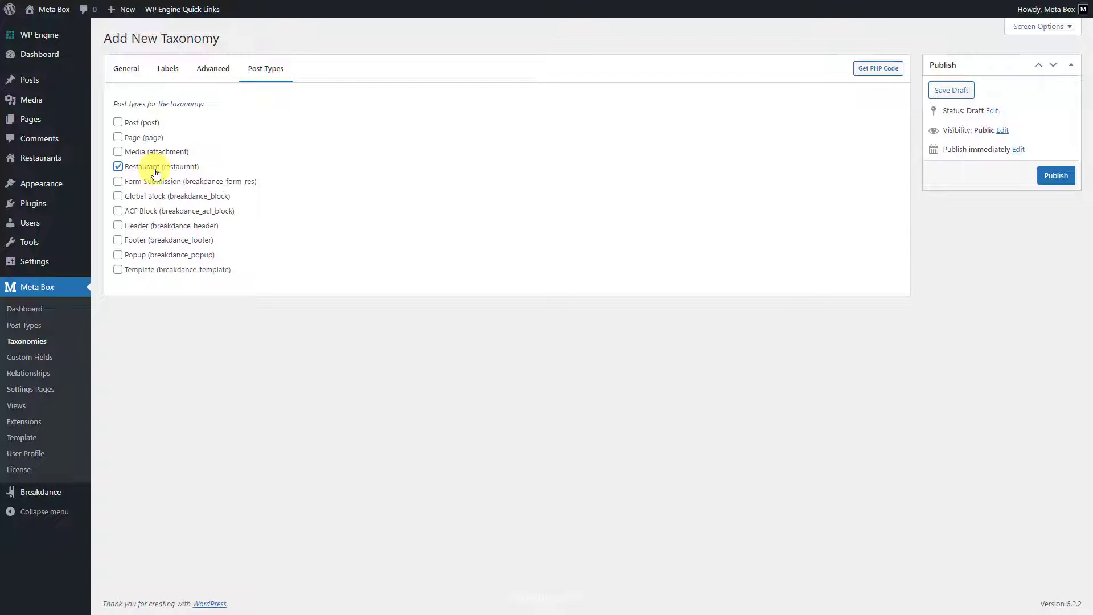
left_click(1056, 176)
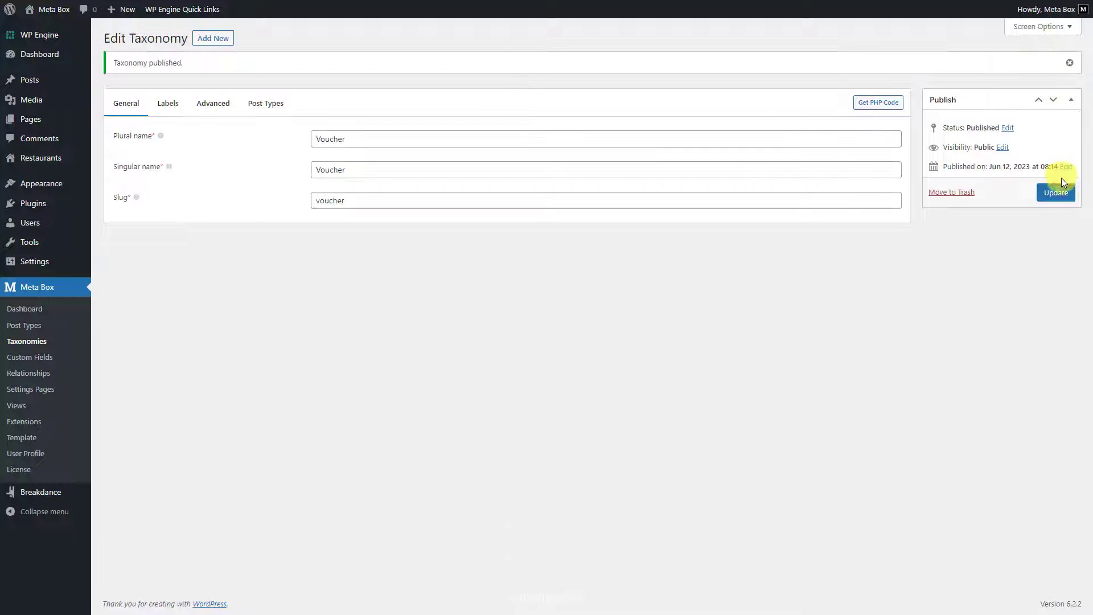
left_click(1056, 192)
Step: Add the terms Discount 25% and Discount 50% to the restaurants' Voucher taxonomy
mouse_move(57, 166)
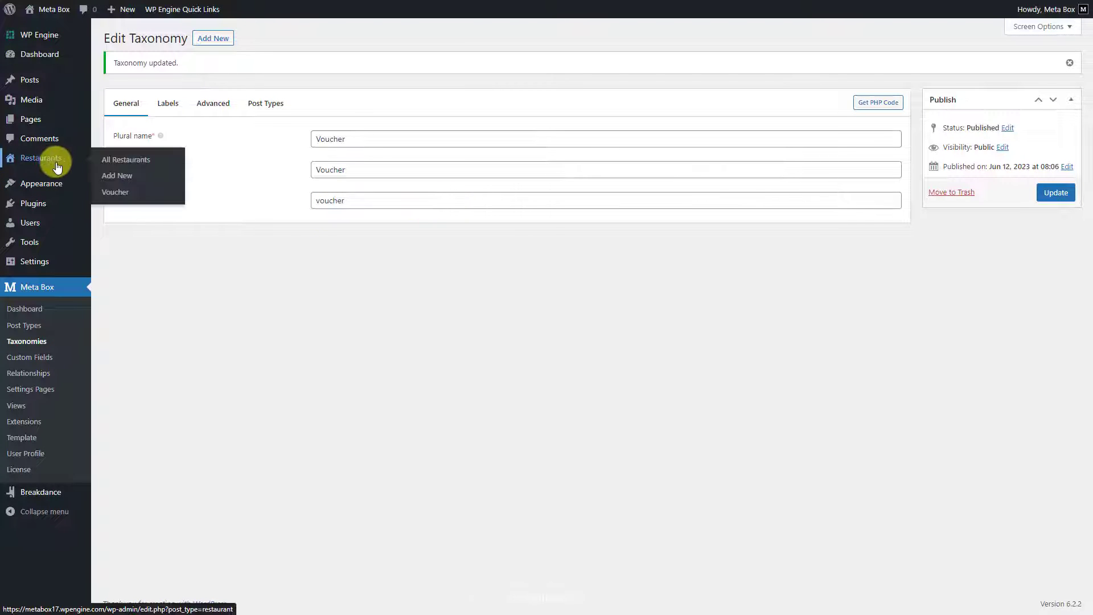
left_click(115, 191)
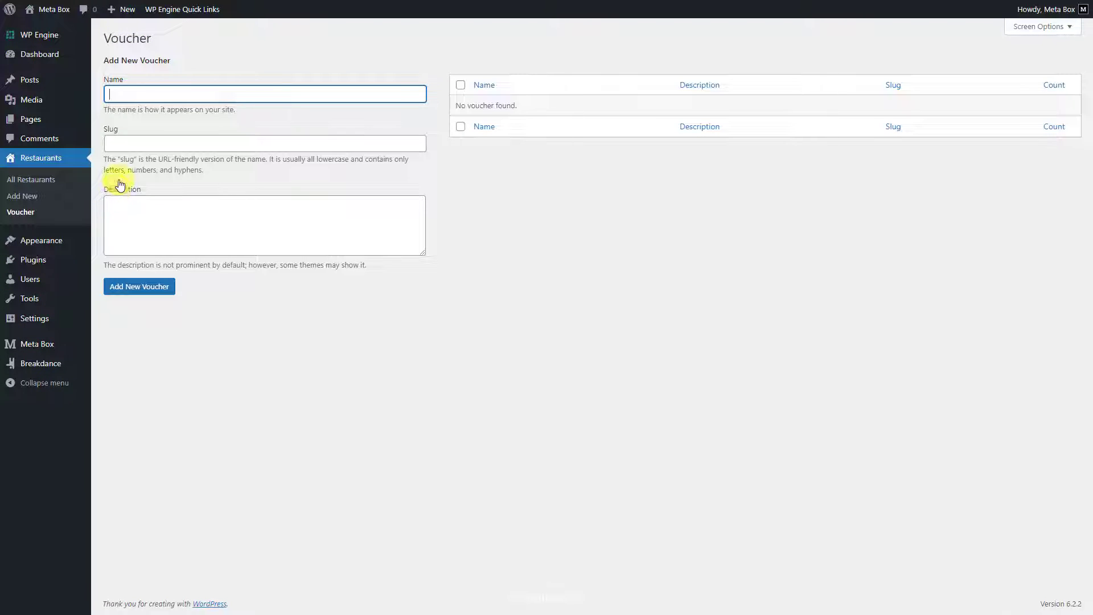
left_click(111, 95)
type("Discount 25%")
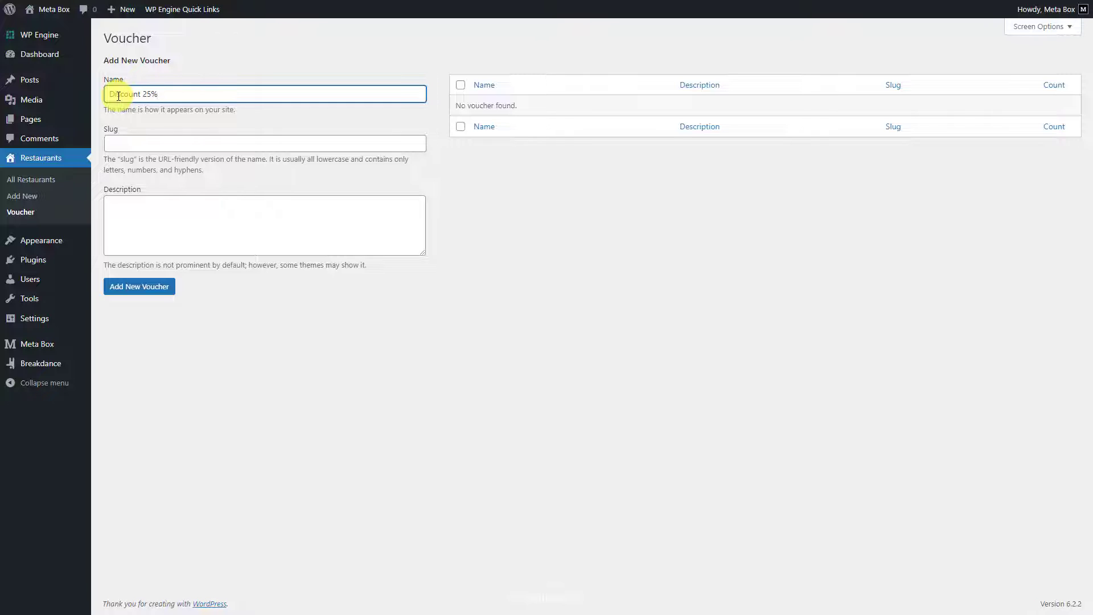
left_click(151, 288)
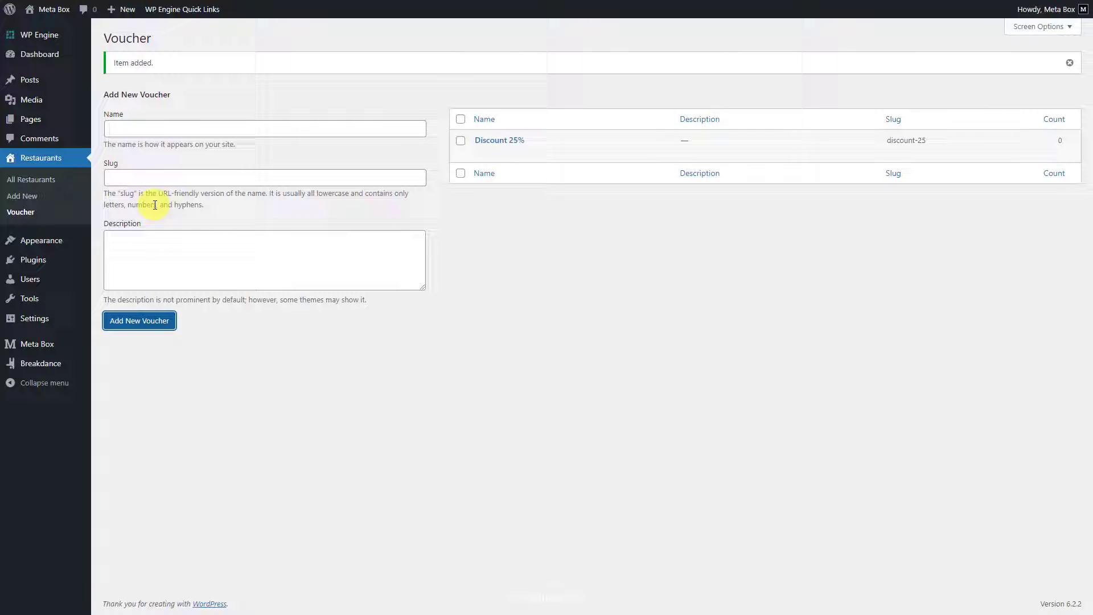
left_click(147, 130)
type("Discount 50%")
left_click(155, 320)
Step: Add the terms Discount 90% and Freeship to the Voucher taxonomy
left_click(123, 131)
type("Discount 90%")
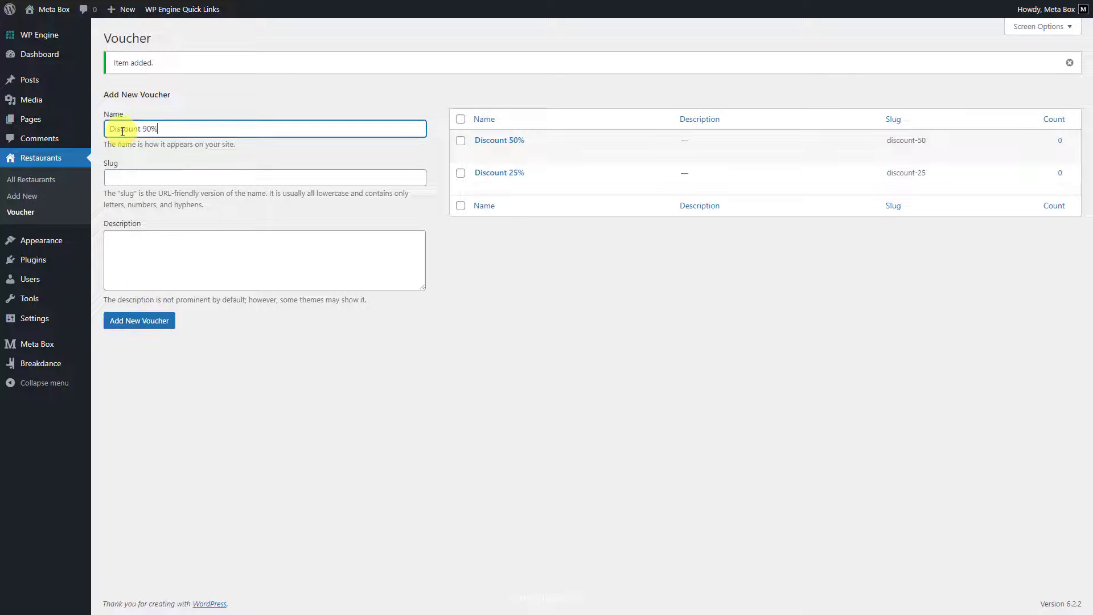
left_click(154, 322)
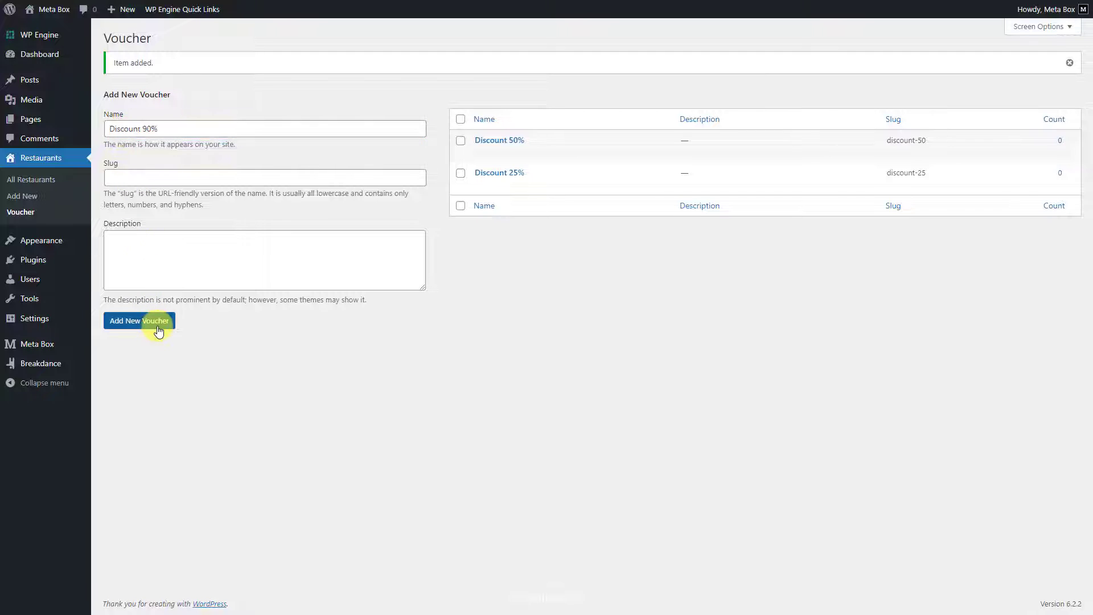
left_click(150, 132)
type("Freeship")
left_click(158, 322)
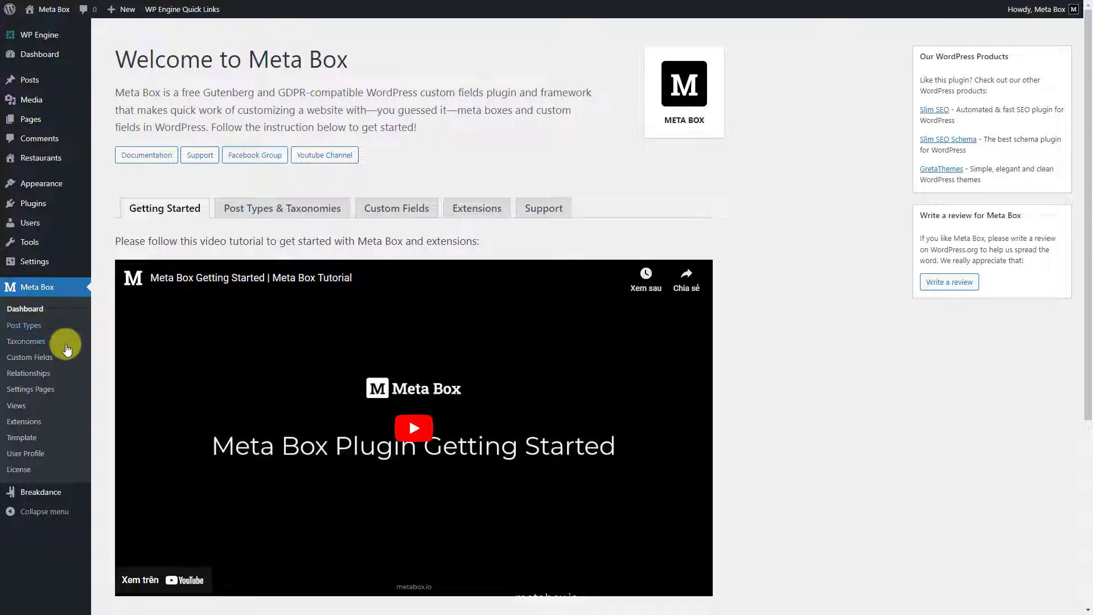
Step: Create a new Meta Box field group titled Restaurant Information
left_click(49, 357)
left_click(196, 50)
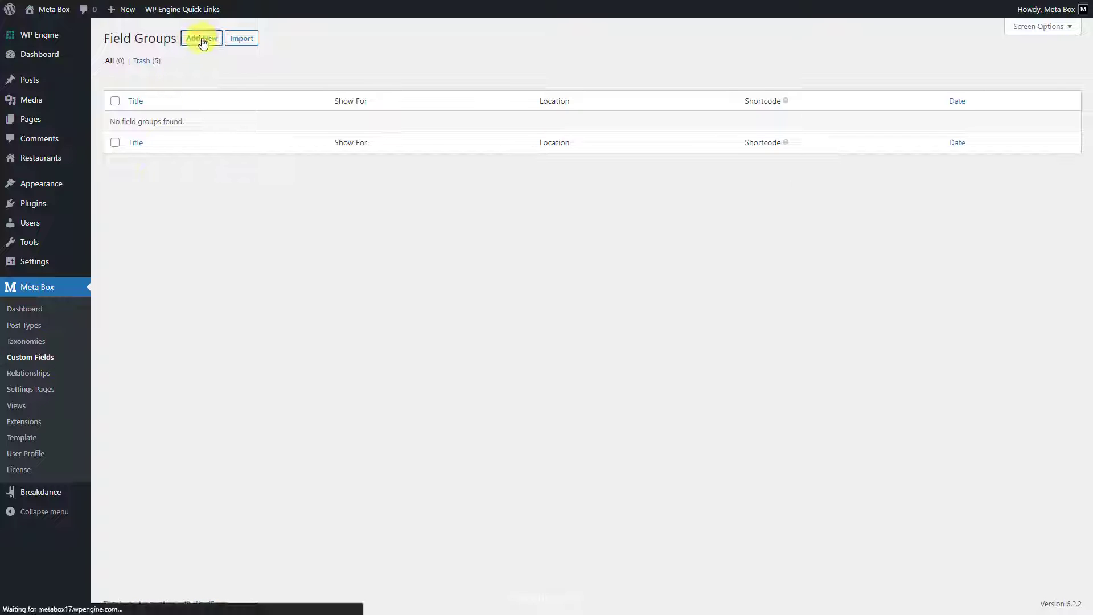
type("Restaurant Information")
left_click(142, 81)
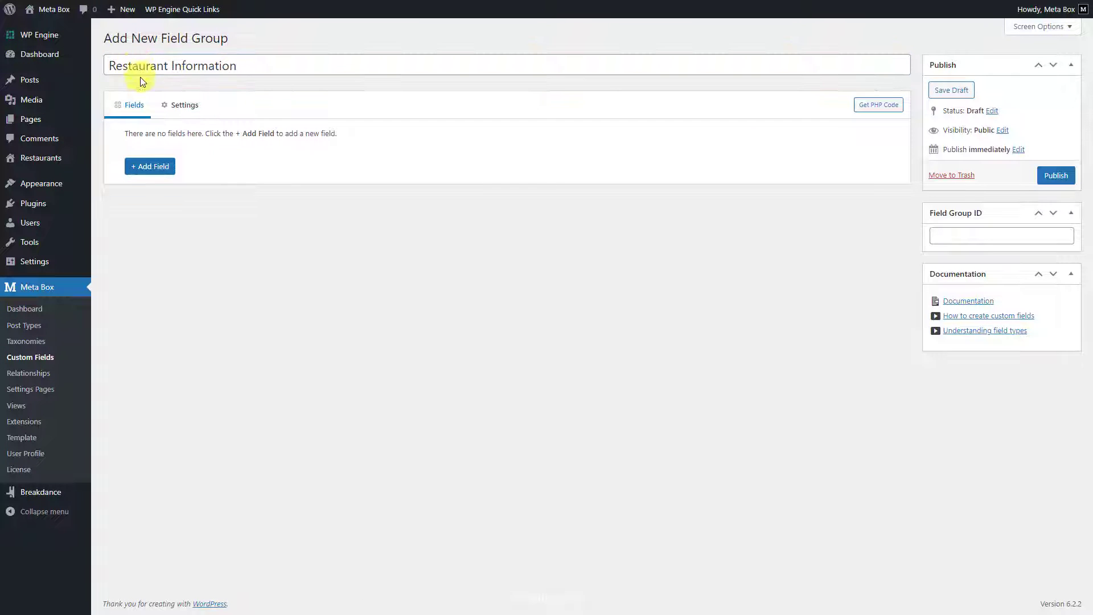
Step: Add a Text field to the Restaurant Information group and label it Address
left_click(150, 162)
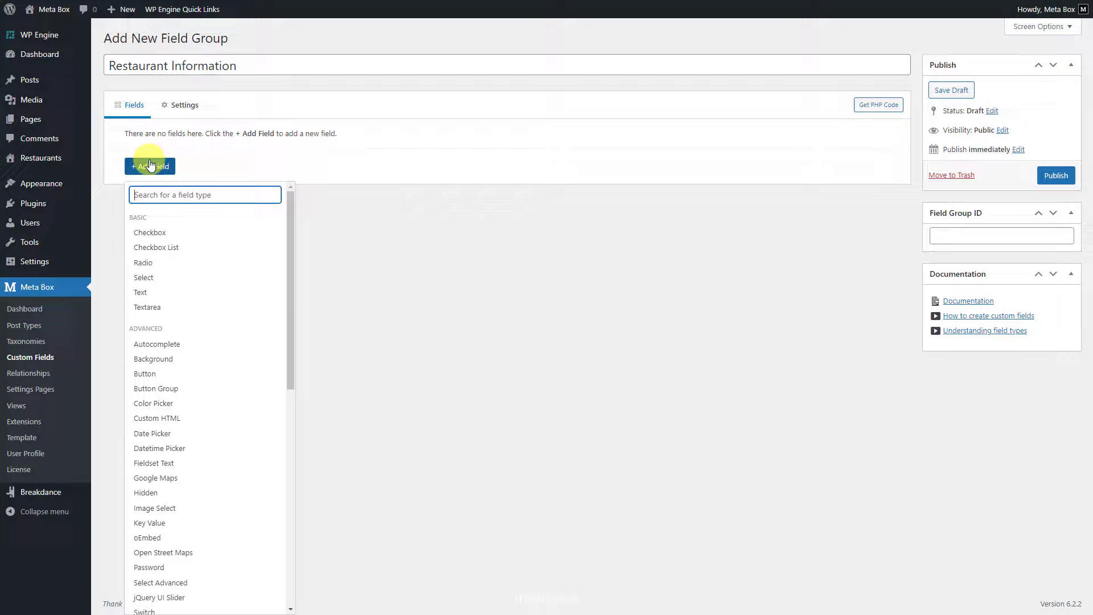
left_click(155, 294)
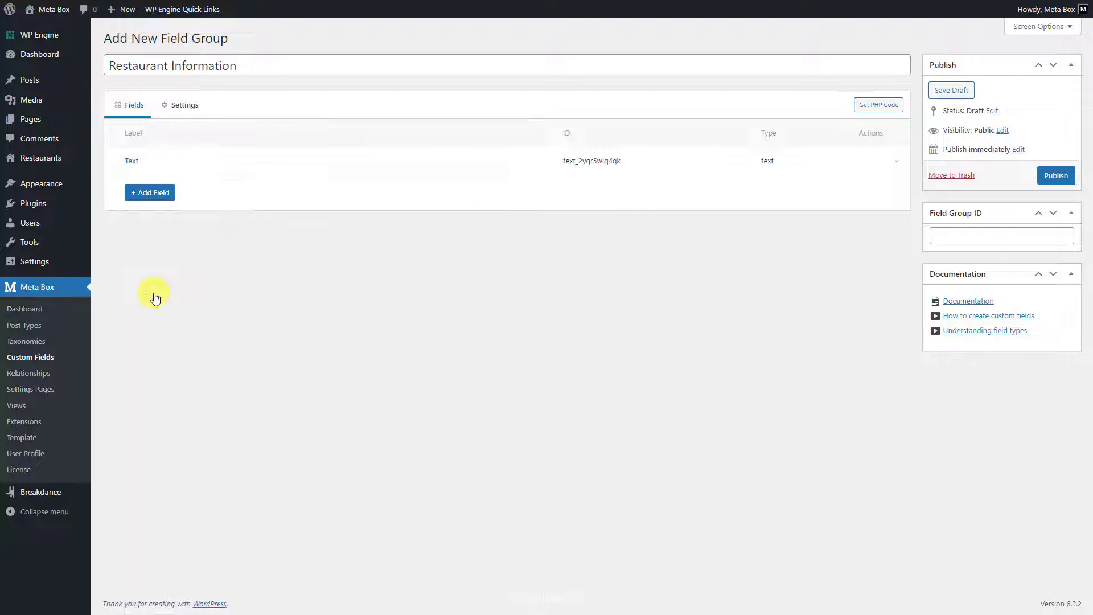
left_click(166, 161)
left_click_drag(250, 214, 218, 221)
type("Address")
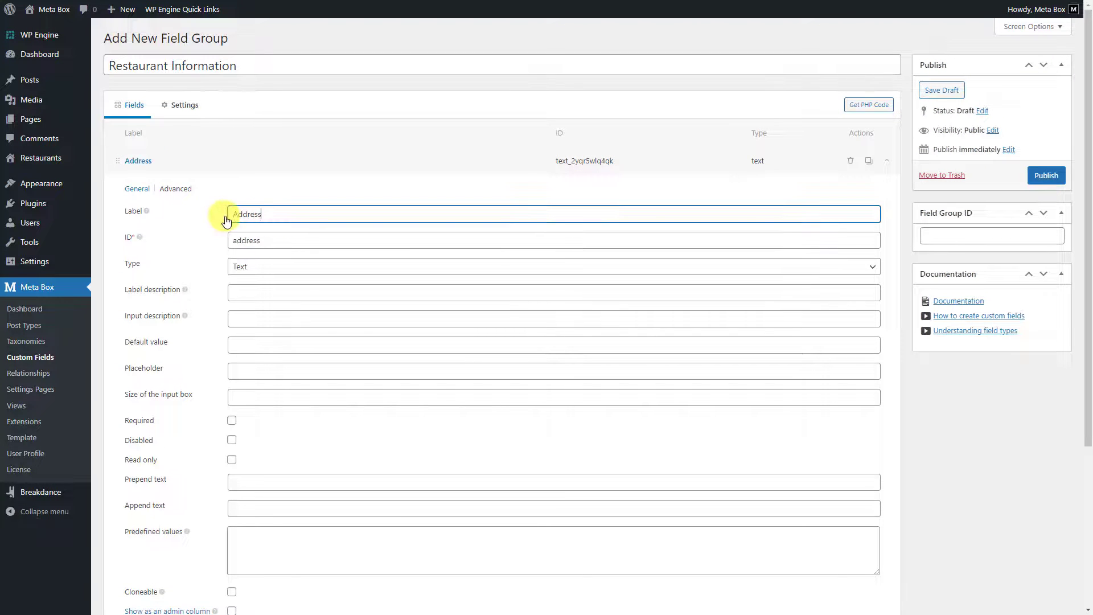
left_click(176, 159)
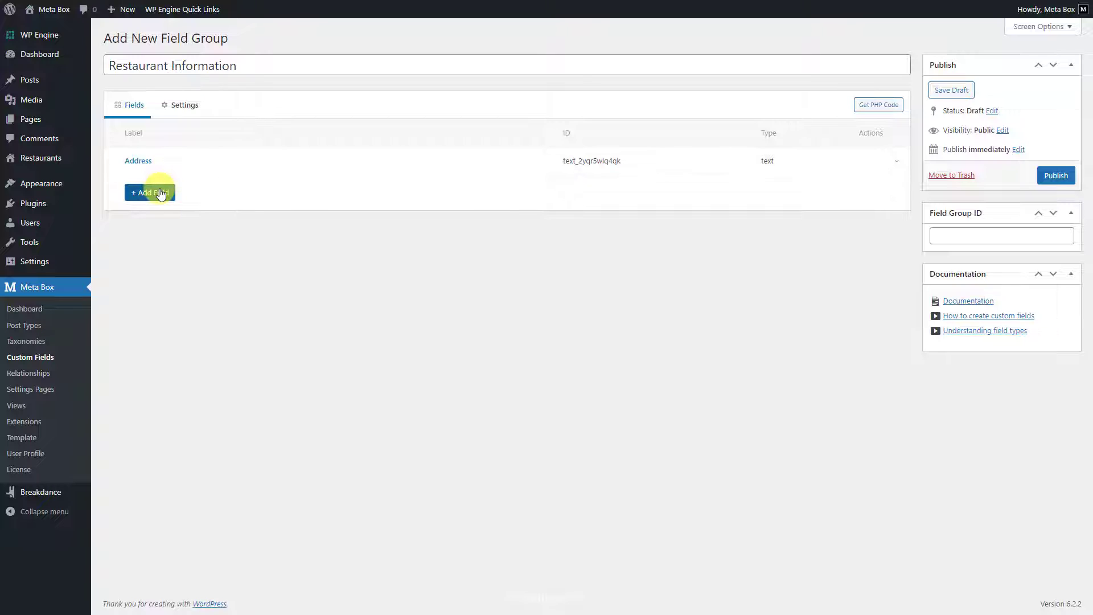
Step: Add a Single Image field to the Restaurant Information group and label it Logo
left_click(161, 193)
type("sin")
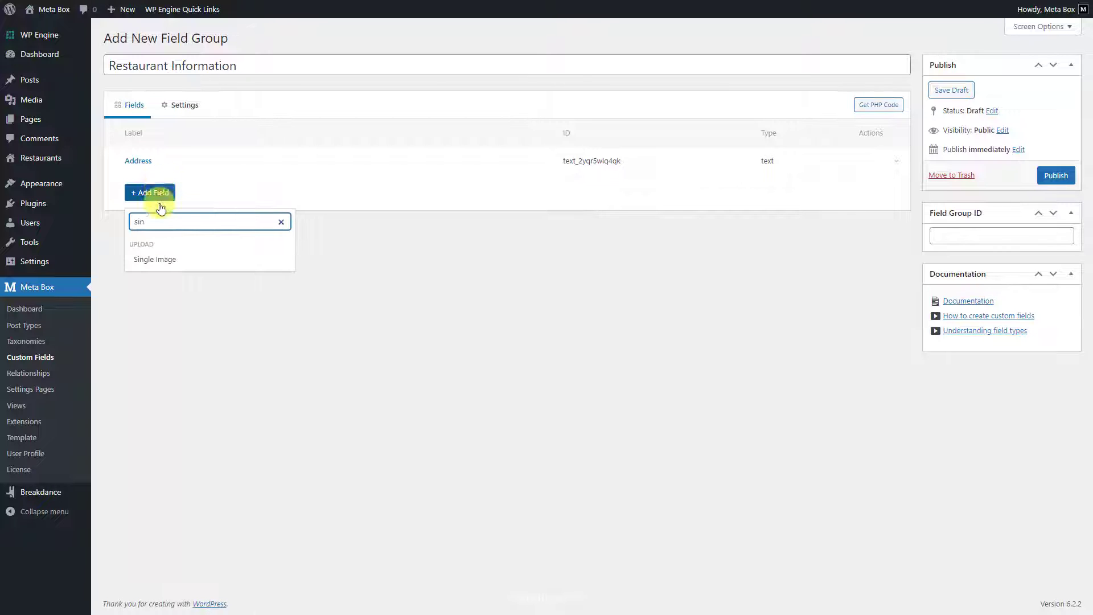
left_click(165, 263)
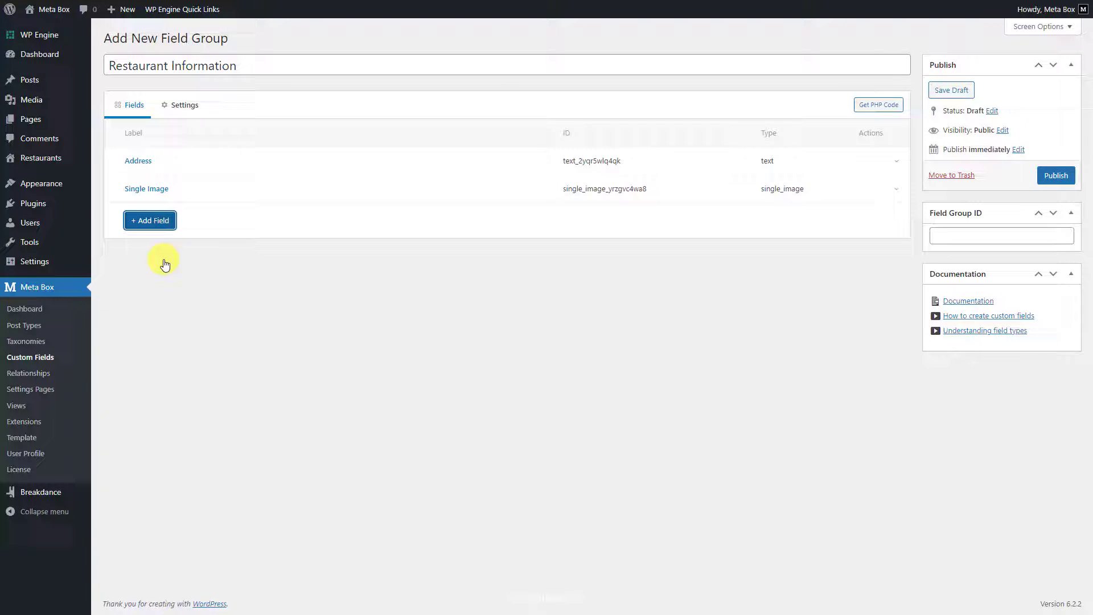
left_click(165, 189)
triple_click(244, 241)
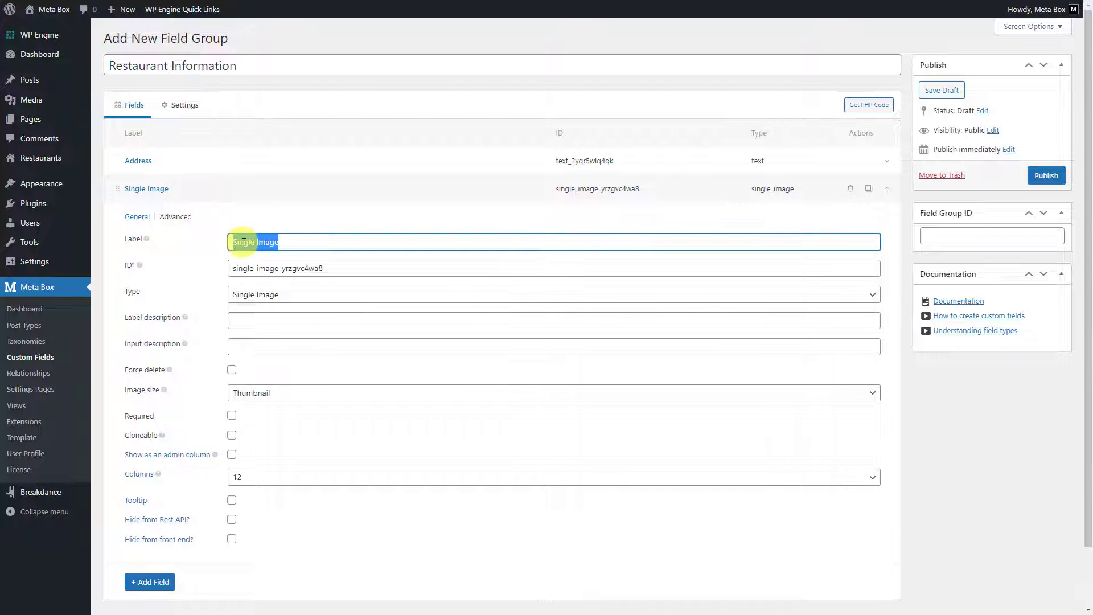
type("Logo")
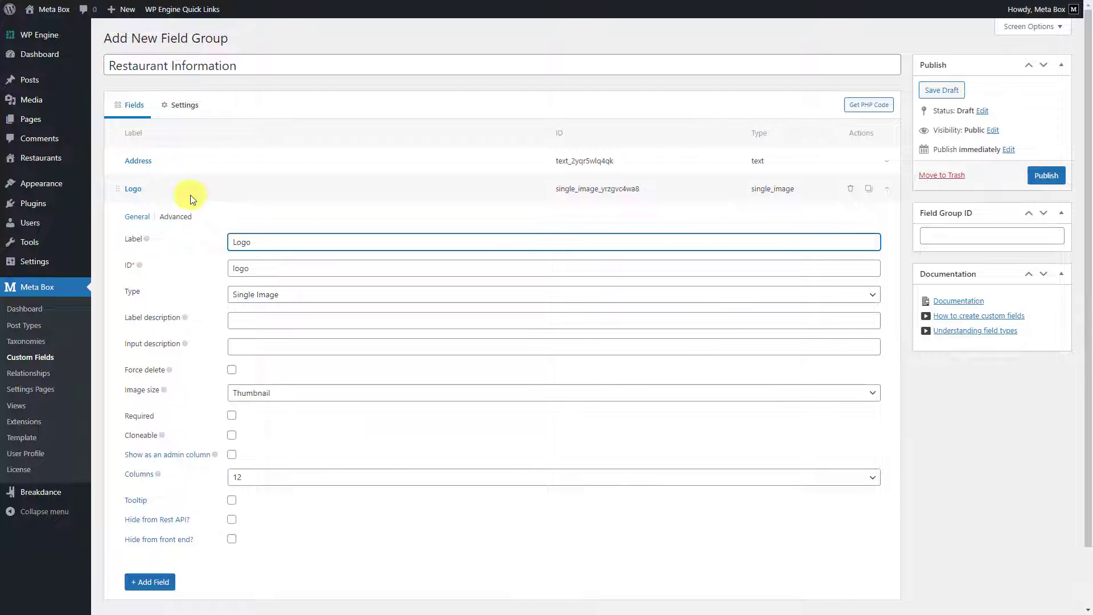
left_click(189, 193)
Step: Add a Select field labelled Status with the choices open: Open and close: Close
left_click(166, 222)
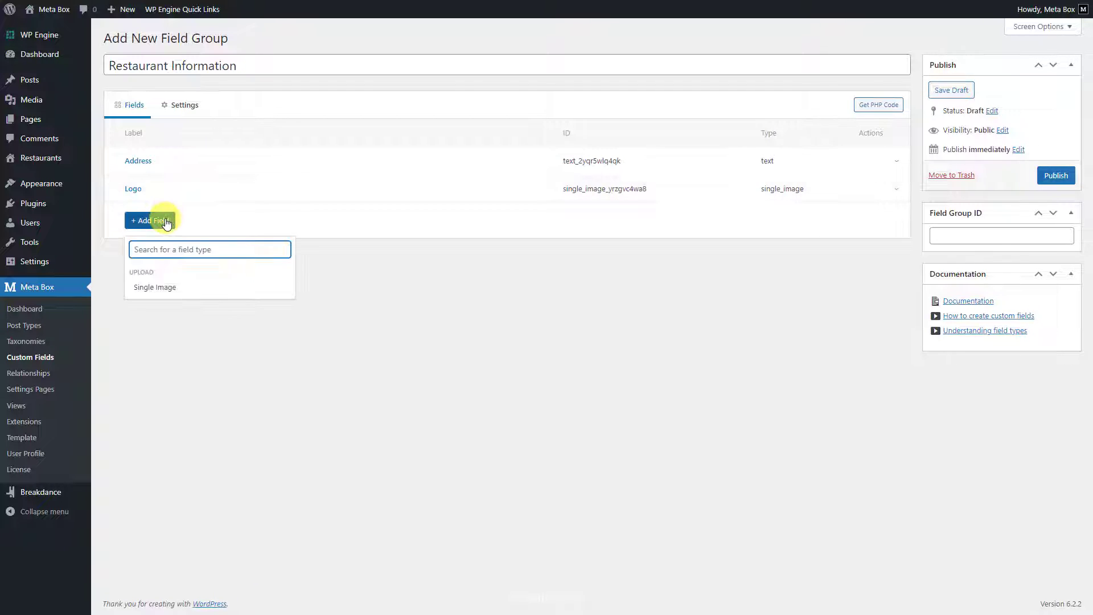
type("sel")
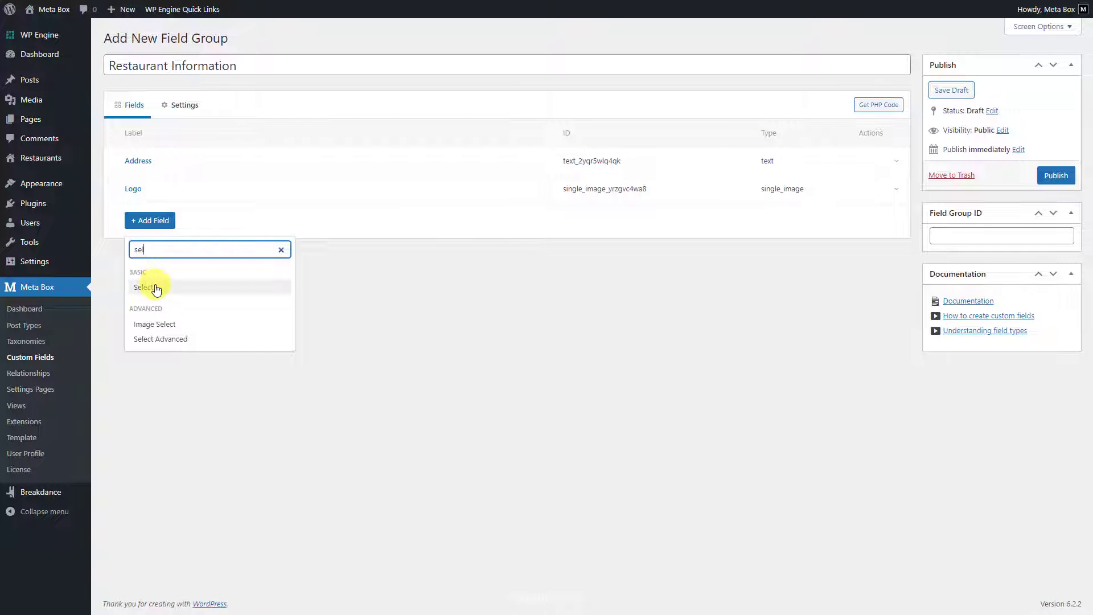
left_click(157, 289)
left_click(166, 221)
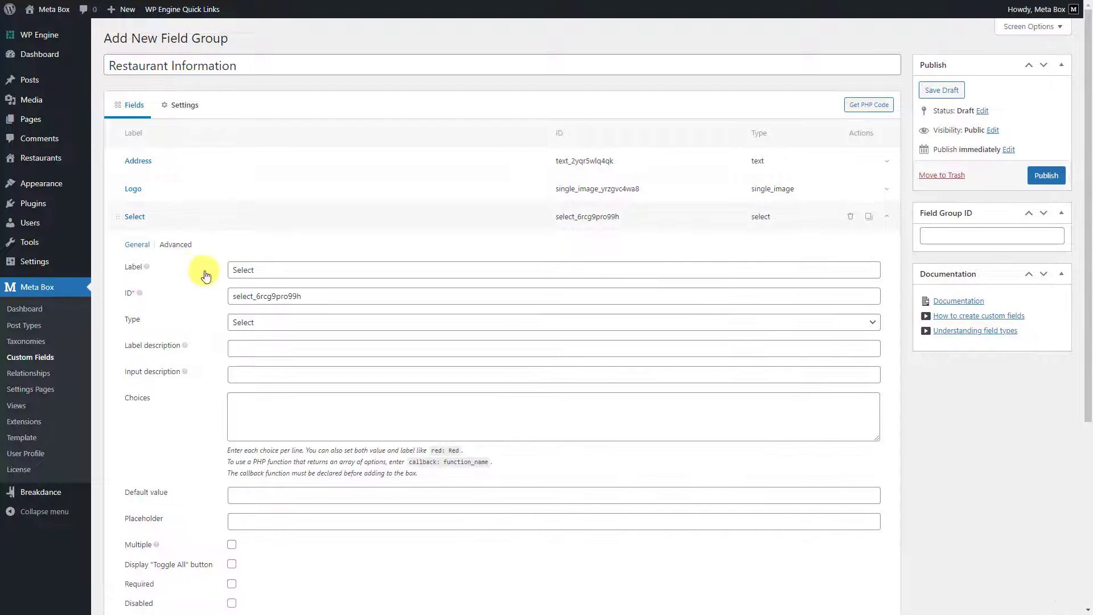
left_click(235, 271)
double_click(236, 271)
type("Status")
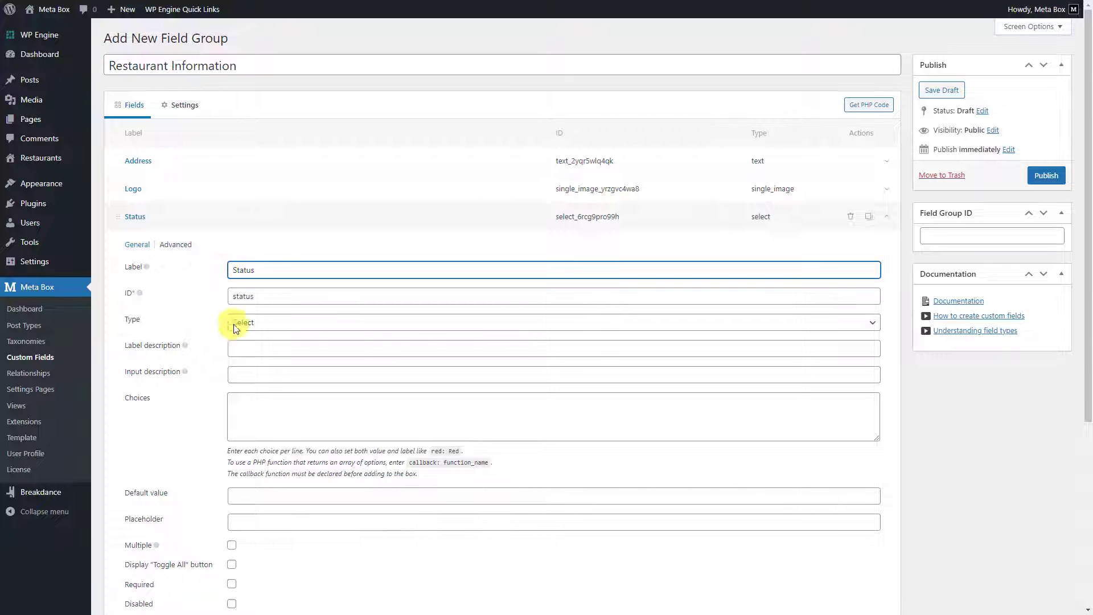
left_click(246, 419)
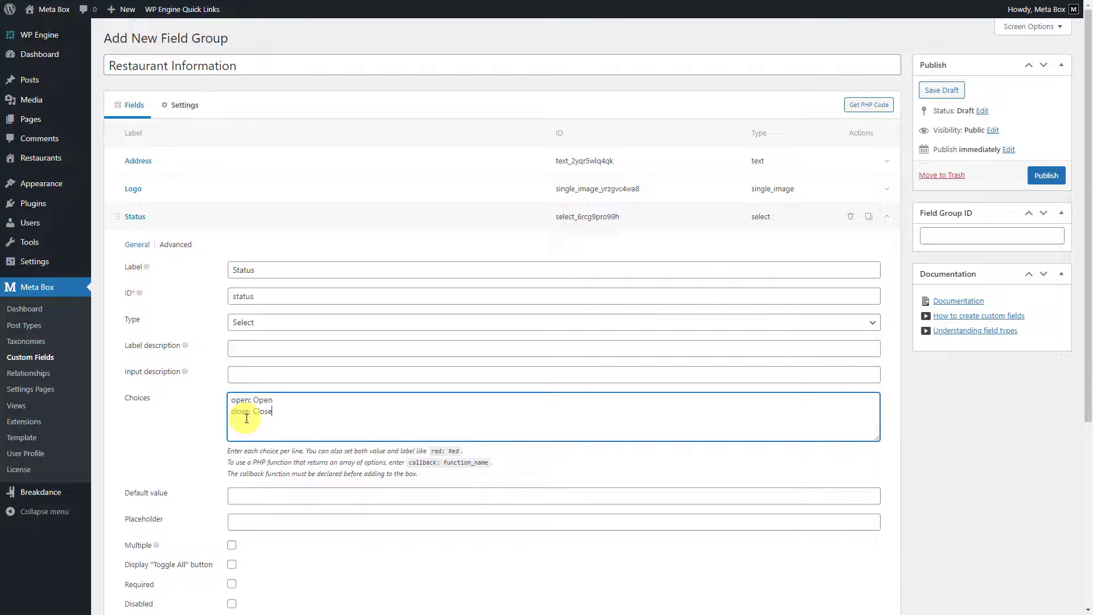
left_click(207, 221)
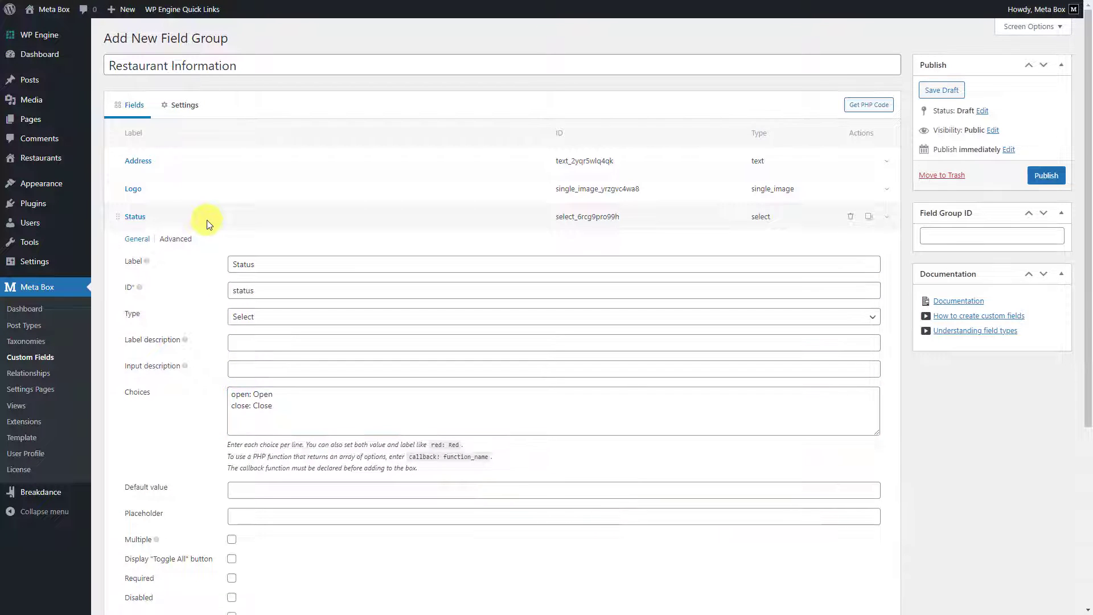
Step: Replace the field group's location with the Restaurant post type and publish the group
left_click(178, 108)
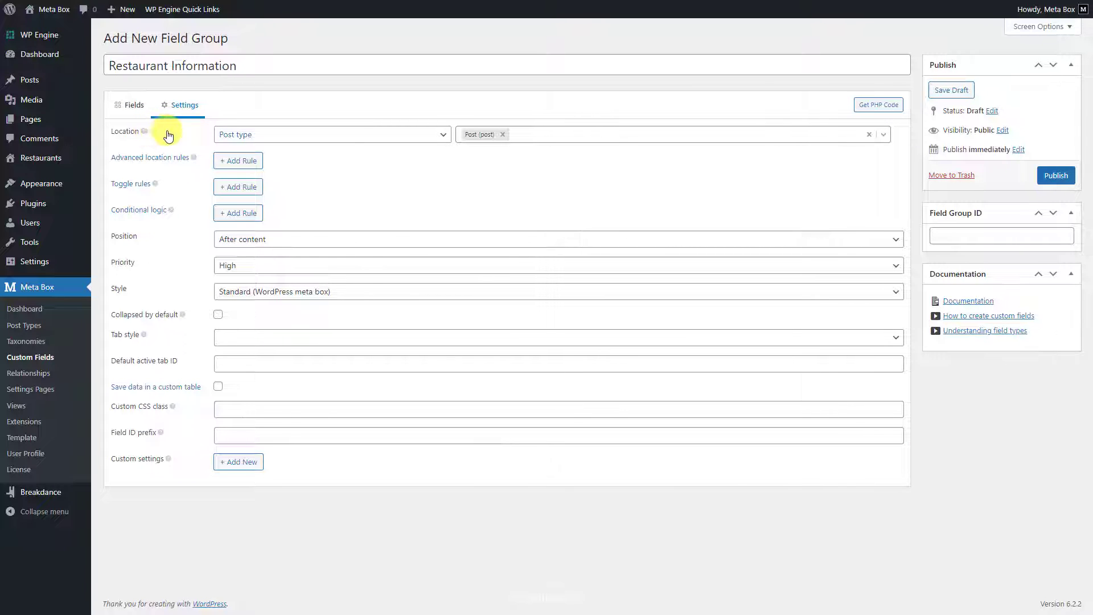
left_click(503, 135)
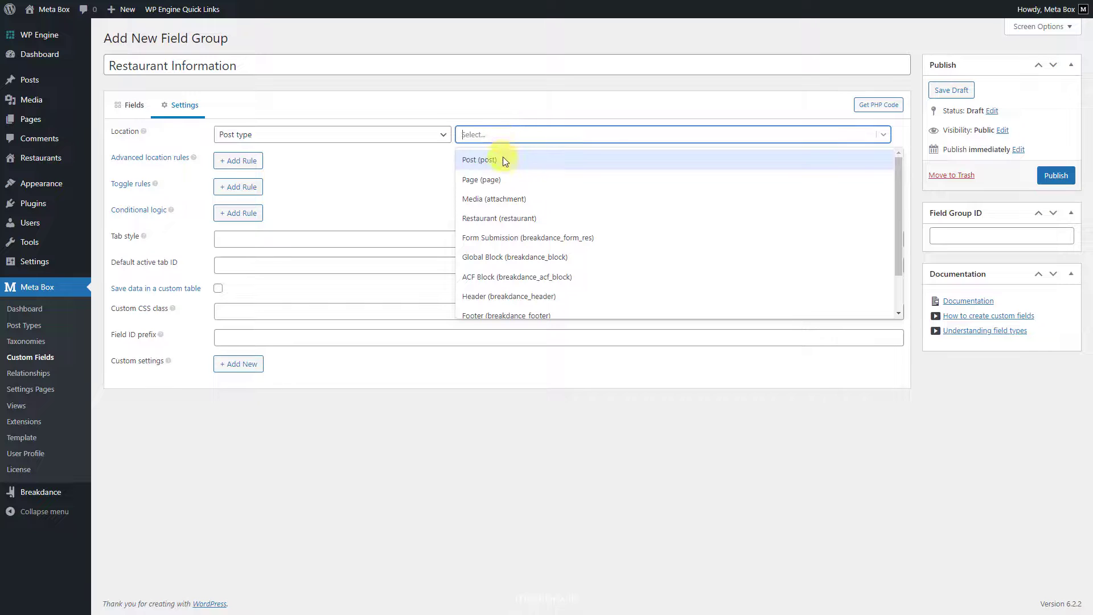
left_click(499, 219)
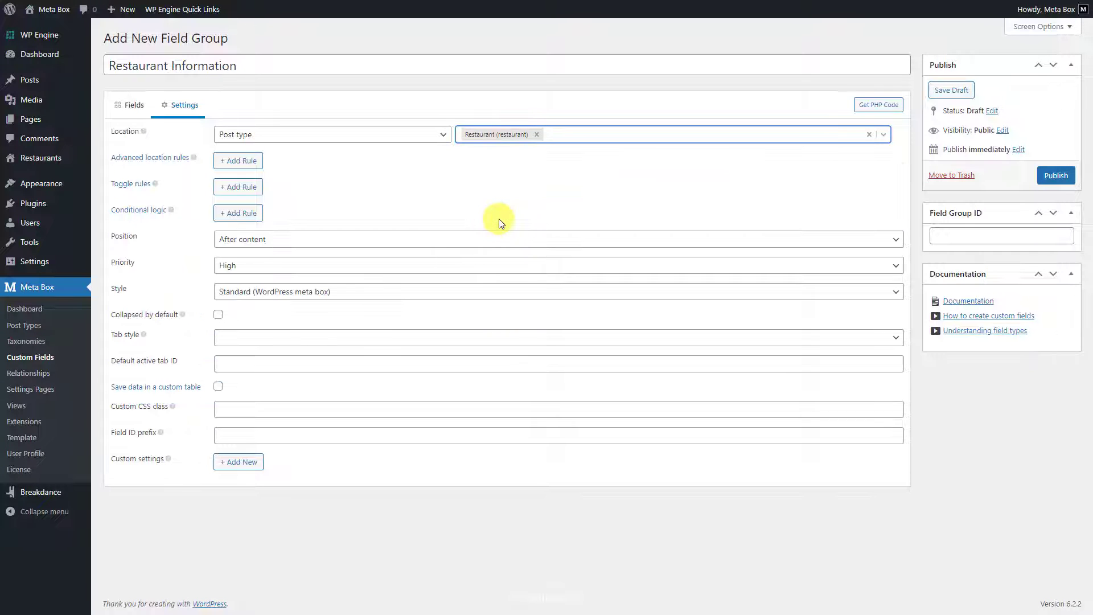
left_click(1058, 177)
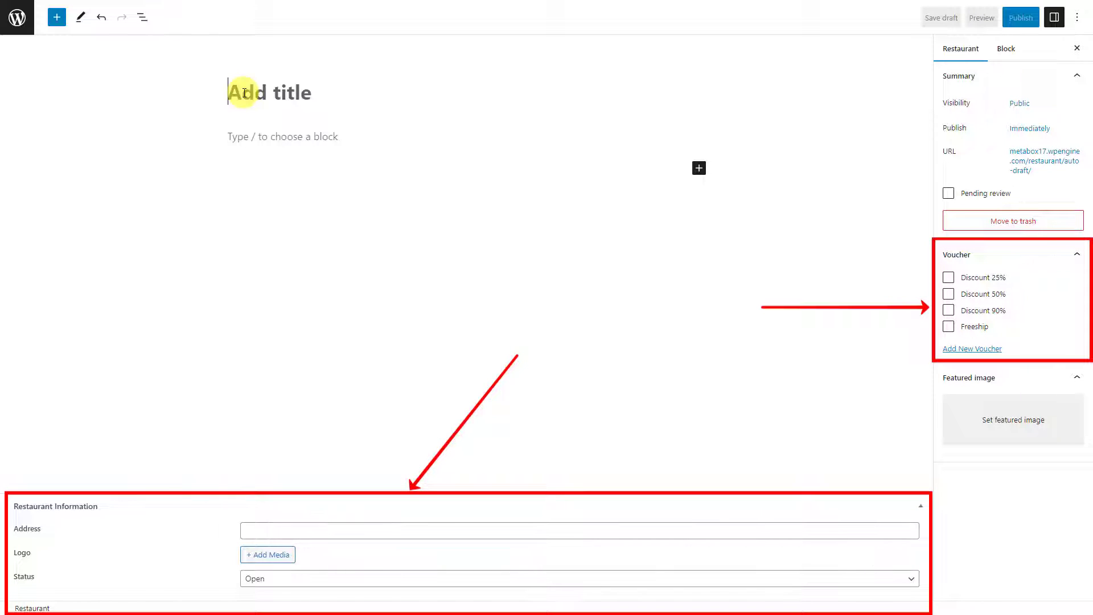
Step: Title the new restaurant post Vietnamese Restaurant and fill its body with a Lorem ipsum paragraph
type("Vietnamese Restaurant")
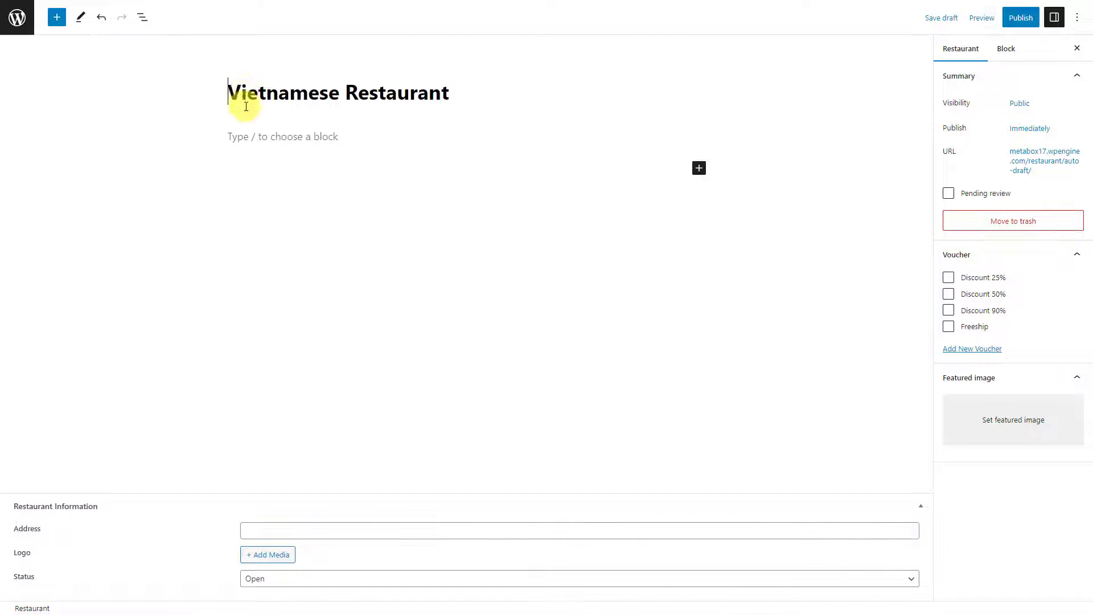
left_click(246, 138)
type("Lorem ipsum dolor sit amet, consectetur adipiscing elit. Fusce imperdiet orci nec orci ornare, sit amet bibendum ante pellentesque. Suspendisse leo elit, viverra a nisi sit amet, rutrum dignissim tellus. Nam nec varius nulla. Donec vitae imperdiet lorem. Nam tortor metus, accumsan a pellentesque at, rutrum in nulla. Morbi condimentum, velit a rhoncus aliquam, dolor libero interdum tortor, eu semper erat mi scelerisque ligula. Donec posuere ligula eu erat iaculis, et accumsan leo malesuada. Donec sapien nunc, consequat a ex vehicula, rutrum faucibus nibh. Pellentesque at urna sapien. Fusce vulputate elit massa, sed dictum nibh facilisis nec. In congue lorem est, quis porta ligula consequat id. Mauris ac eros arcu. Ut turpis mauris, pulvinar ac metus in, tincidunt condimentum justo. Nullam in laoreet magna. Suspendisse id nunc sed sapien pharetra varius at non purus.")
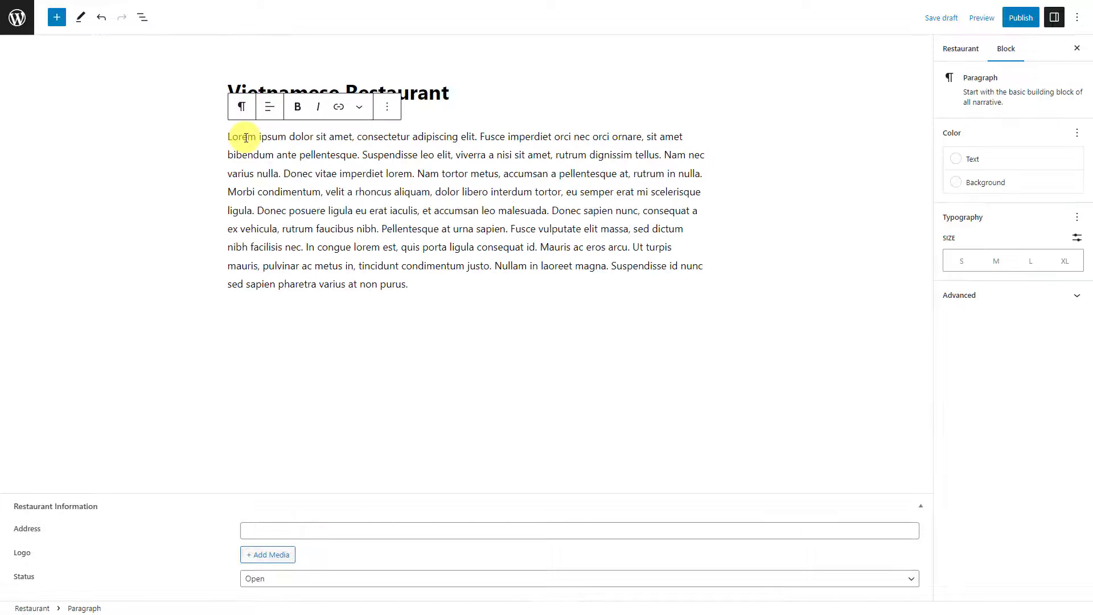
Step: Set the restaurant's Address to Hanoi,Vietnam and its Logo to the black Restaurant dish-and-cutlery image from the media library
left_click(252, 530)
type("Hanoi,Vietnam")
left_click(267, 555)
scroll(455, 485, "down", 2)
left_click(500, 472)
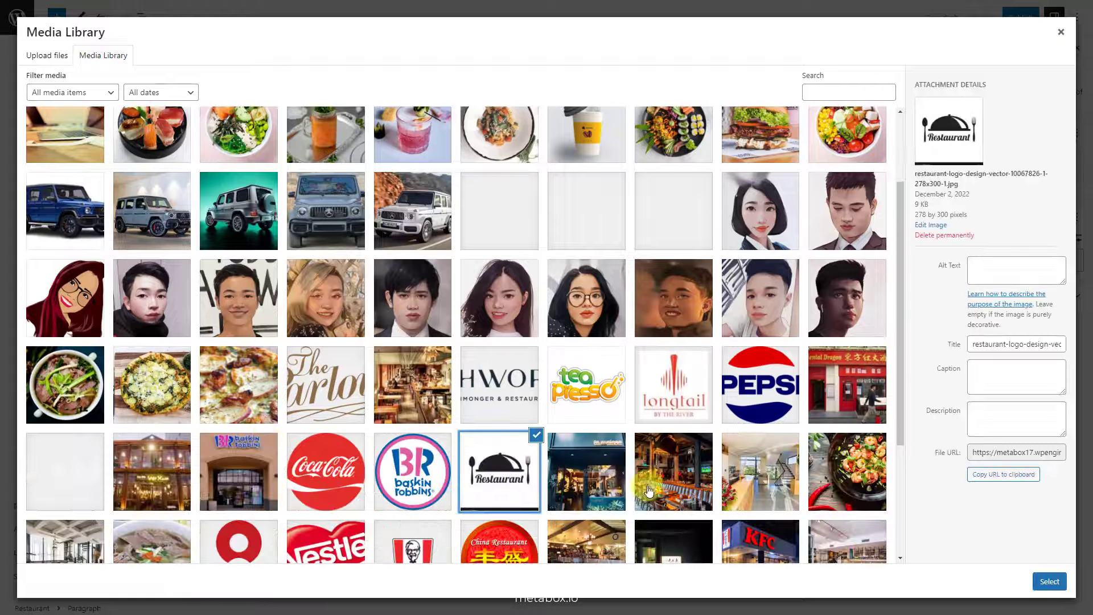
left_click(1043, 578)
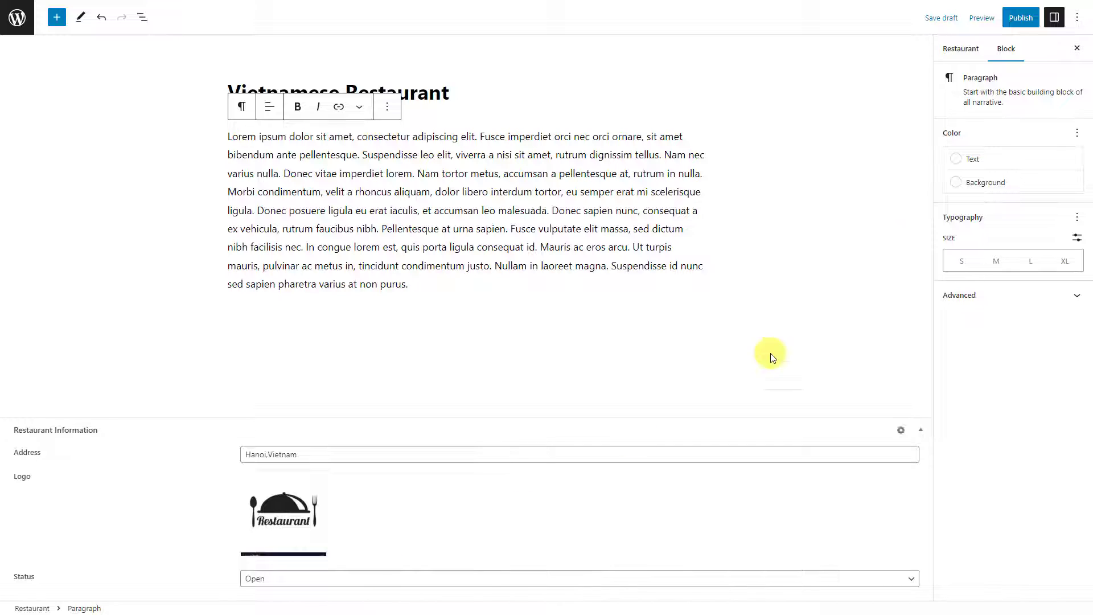
left_click(952, 49)
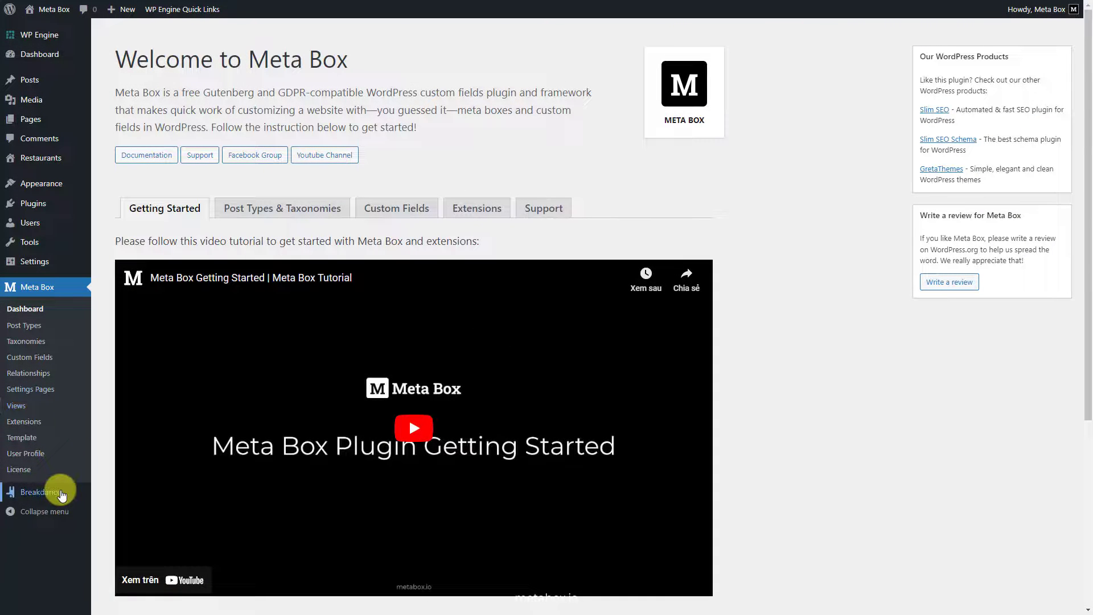
Step: Create a Breakdance global block titled Restaurant Block and open it for editing
mouse_move(62, 491)
left_click(129, 512)
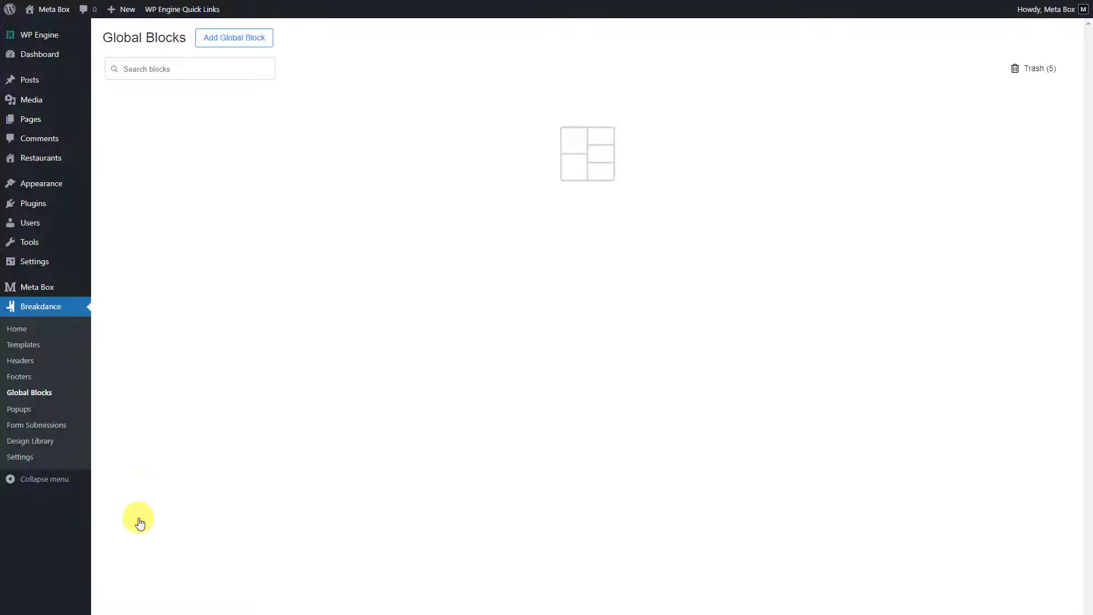
left_click(249, 41)
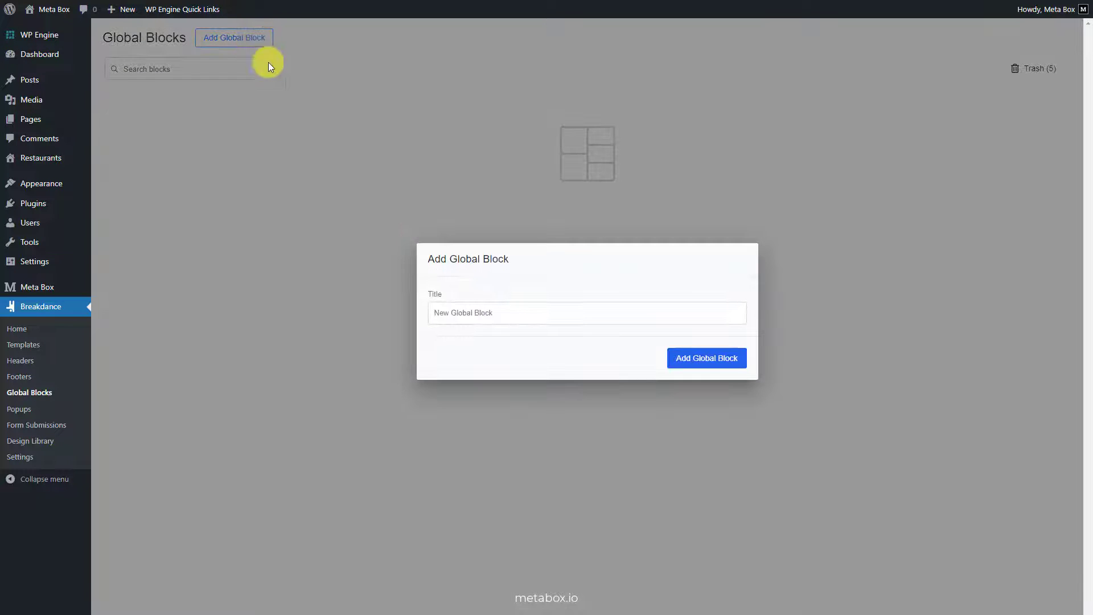
left_click(430, 304)
type("Restaurant Block")
left_click(676, 355)
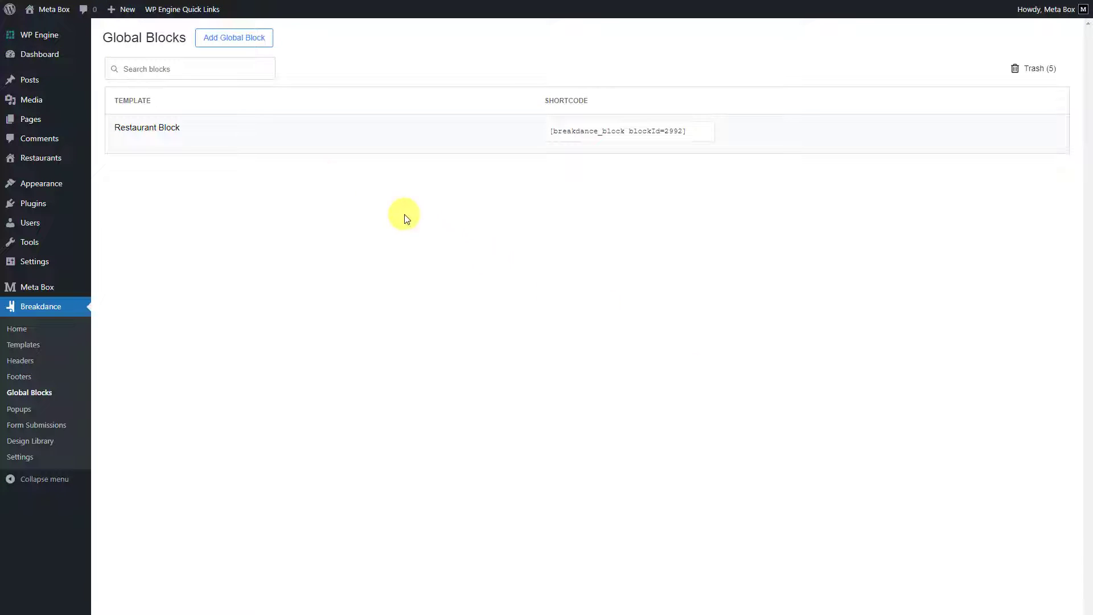
left_click(142, 142)
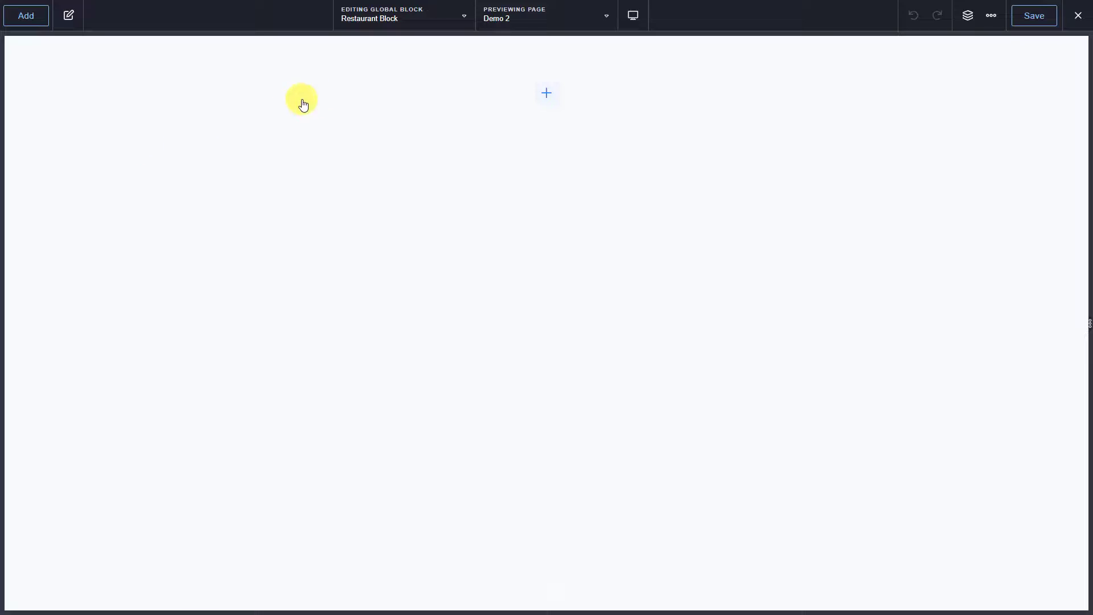
Step: Preview the global block with the Vietnamese Restaurant post and show the element structure
left_click(533, 22)
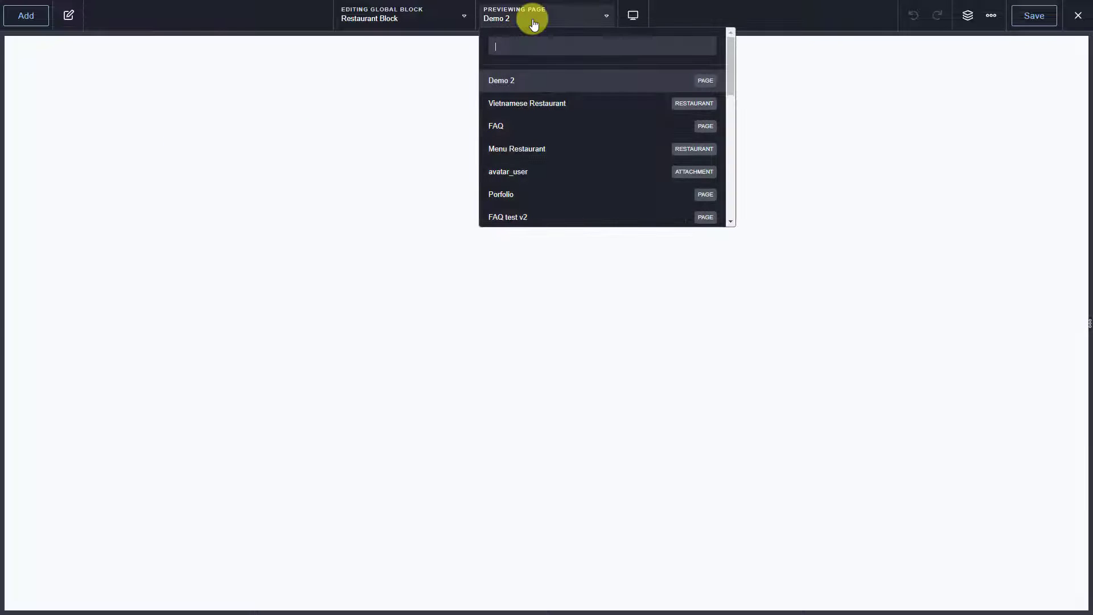
left_click(548, 103)
left_click(966, 17)
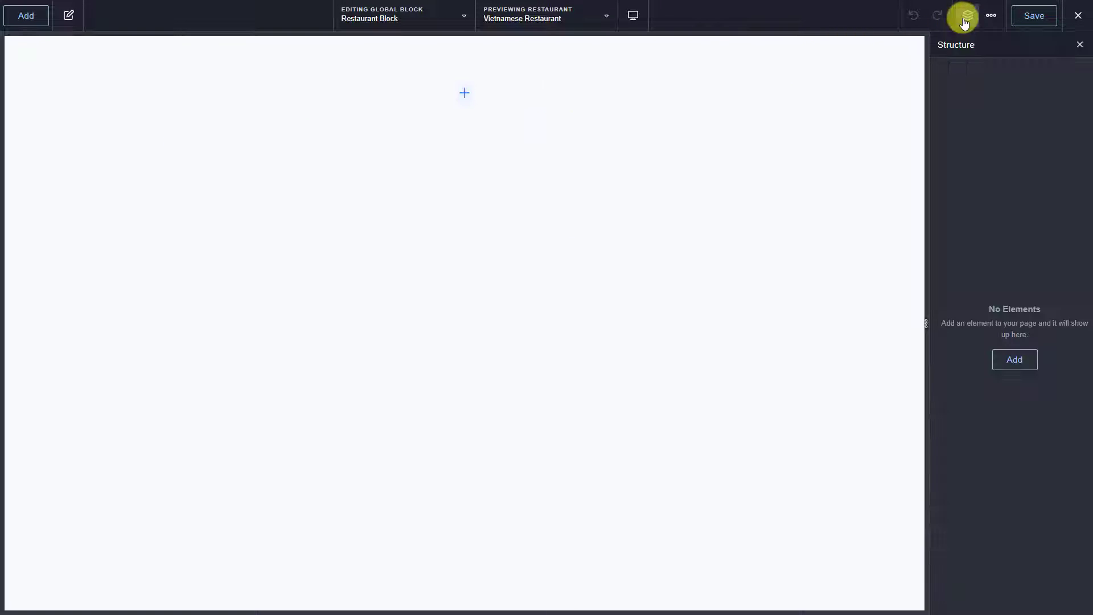
Step: Add an Image element to the block and fill it dynamically with the post's Featured Image
left_click(35, 18)
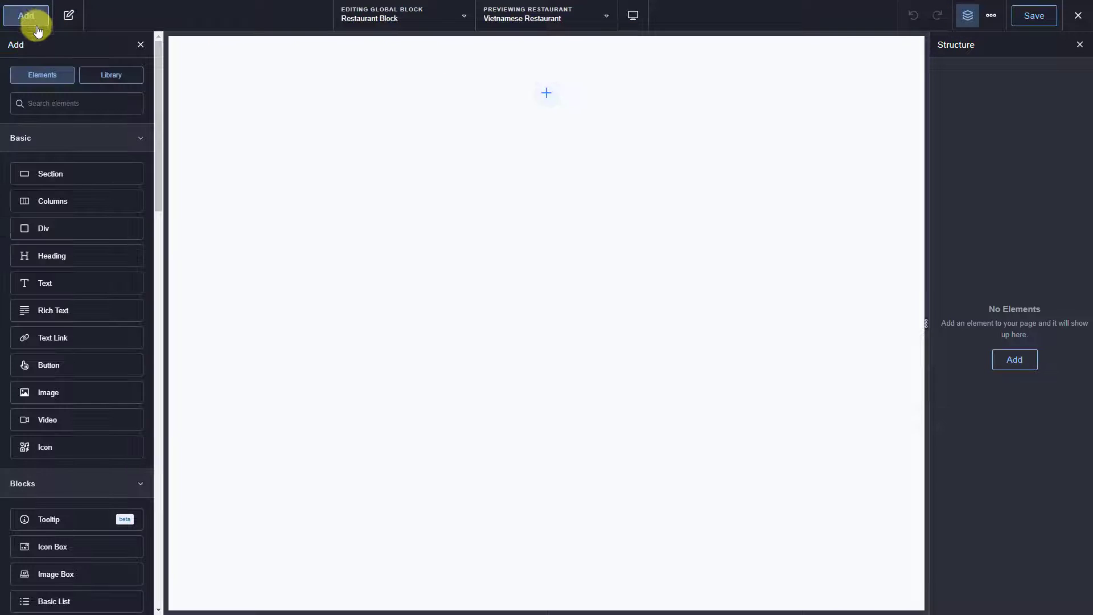
left_click(43, 105)
type("ima")
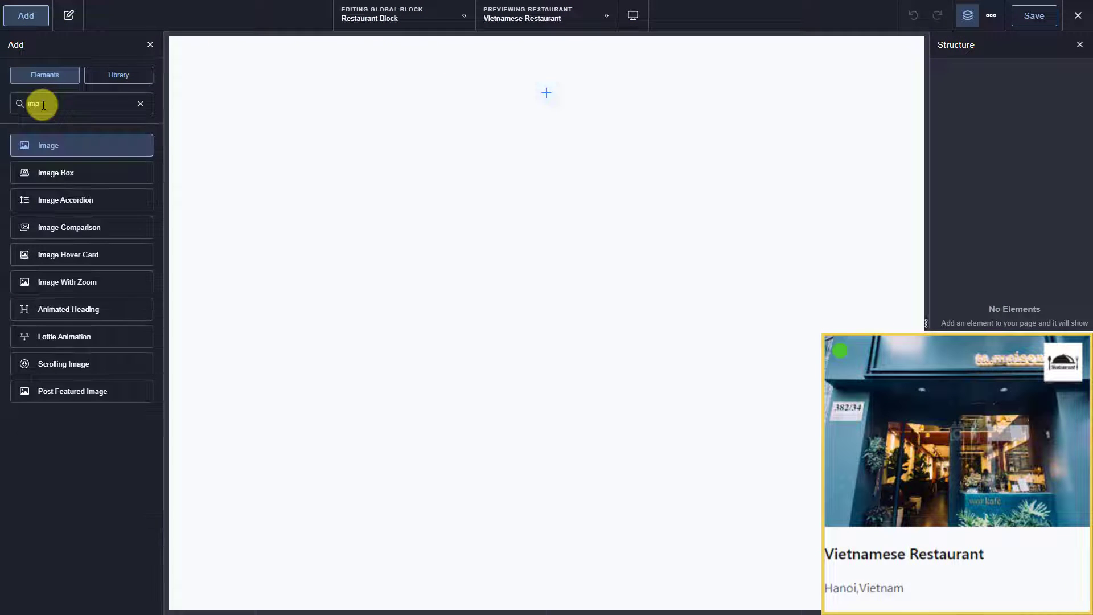
left_click(63, 152)
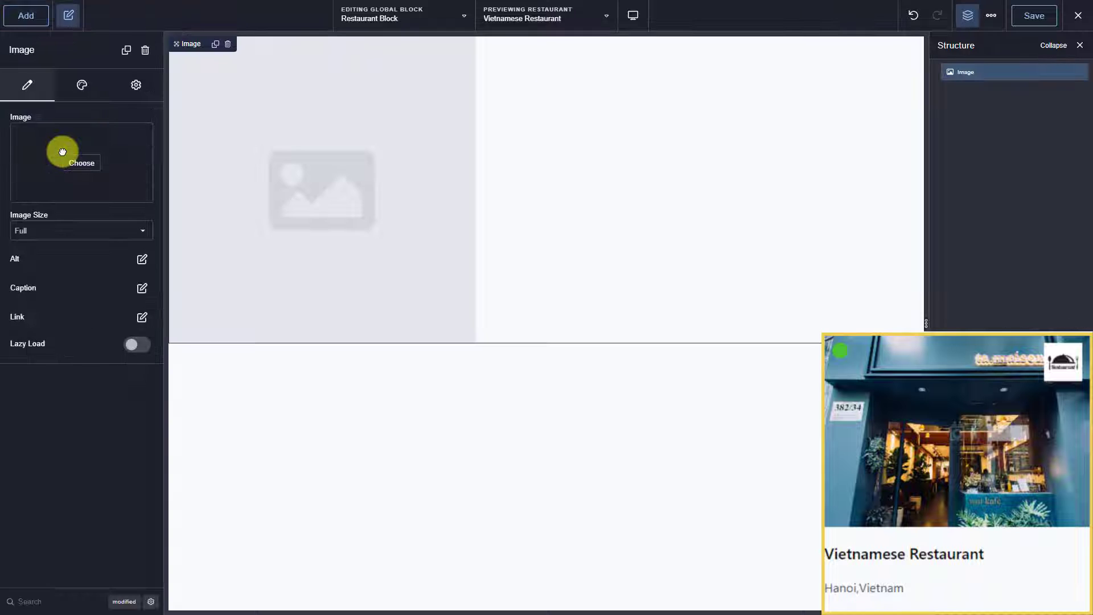
left_click(38, 118)
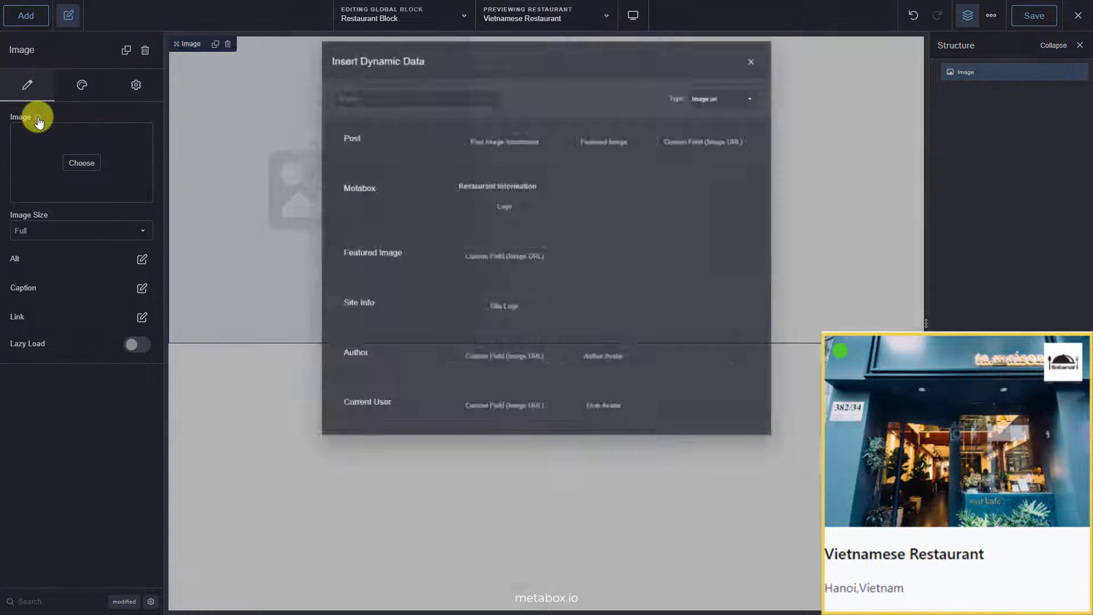
left_click(608, 129)
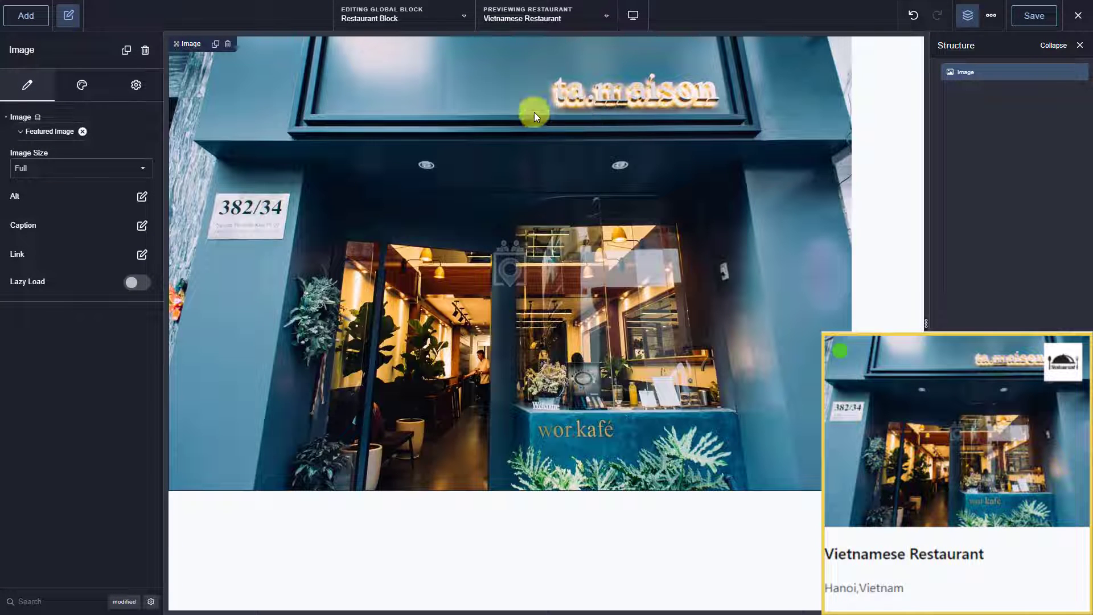
Step: Add a Text Link element below the image and set its text dynamically to Post Title
left_click(29, 18)
left_click(39, 103)
type("li")
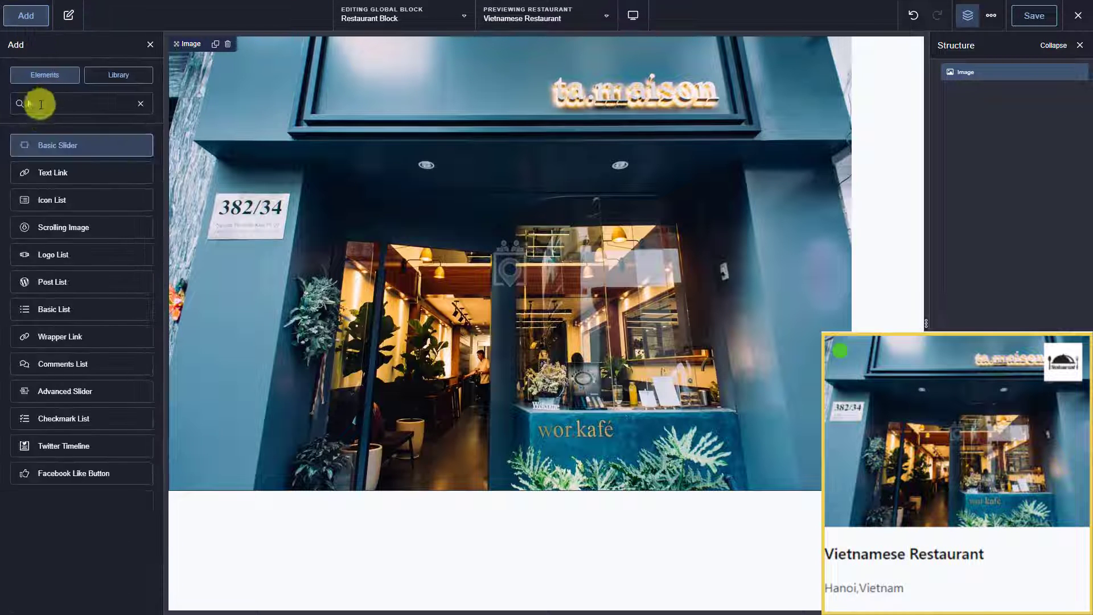
left_click(61, 177)
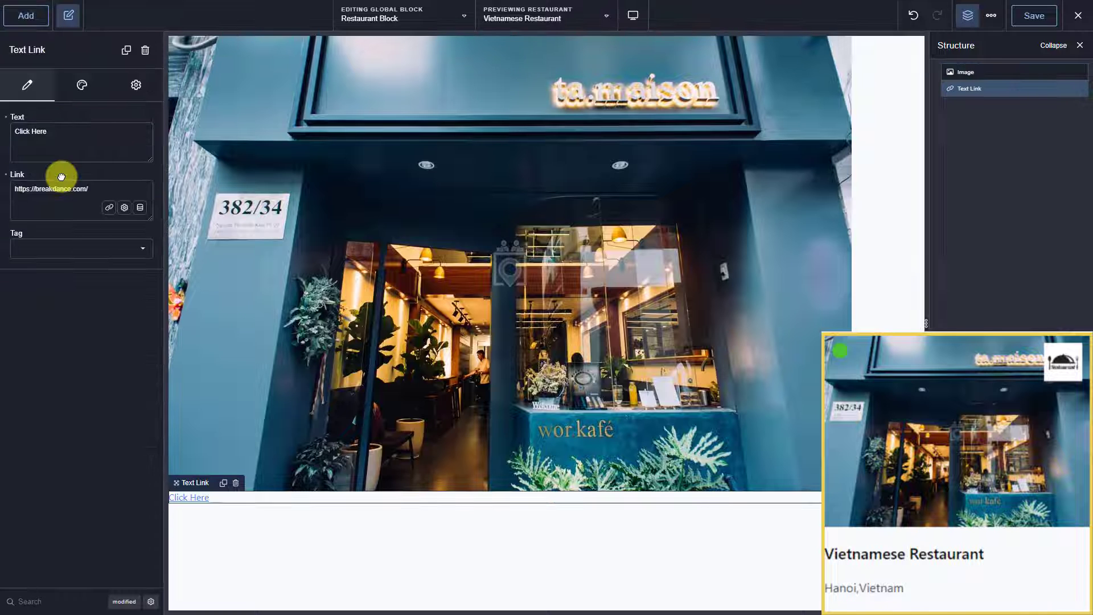
left_click(30, 118)
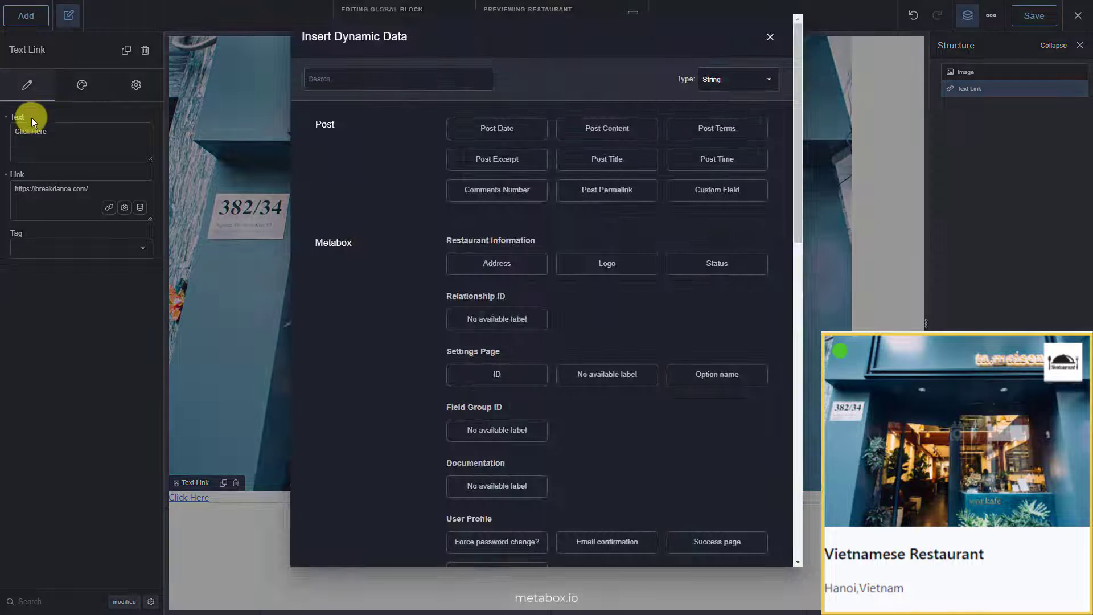
left_click(584, 163)
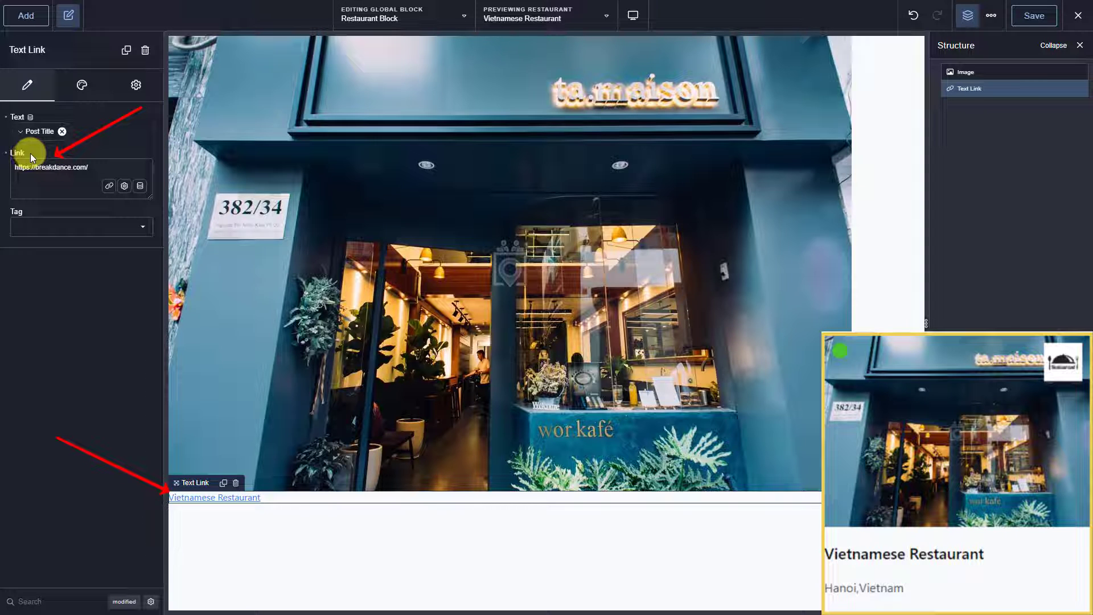
Step: Set the title text link's destination dynamically to Post Permalink
left_click(139, 187)
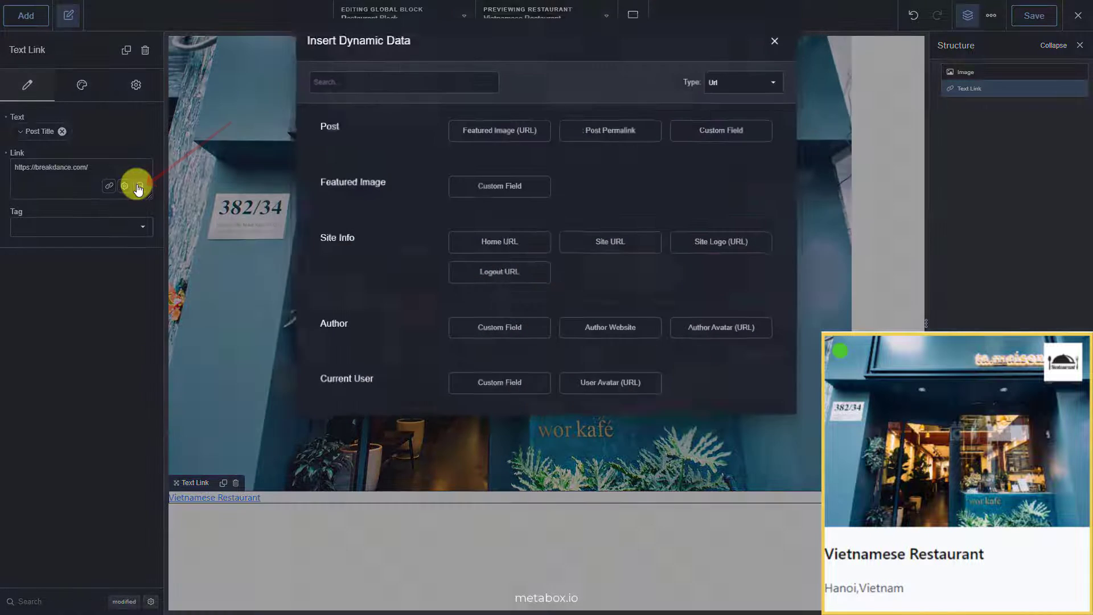
left_click(601, 135)
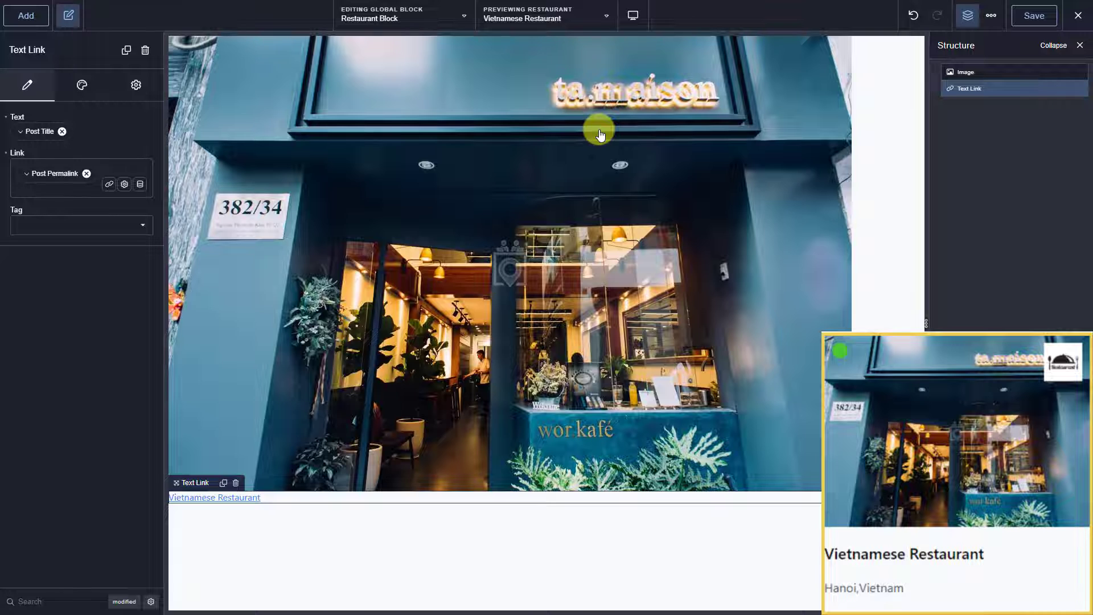
Step: Add a Text element below the title link and fill it dynamically with the Meta Box Address field
left_click(29, 22)
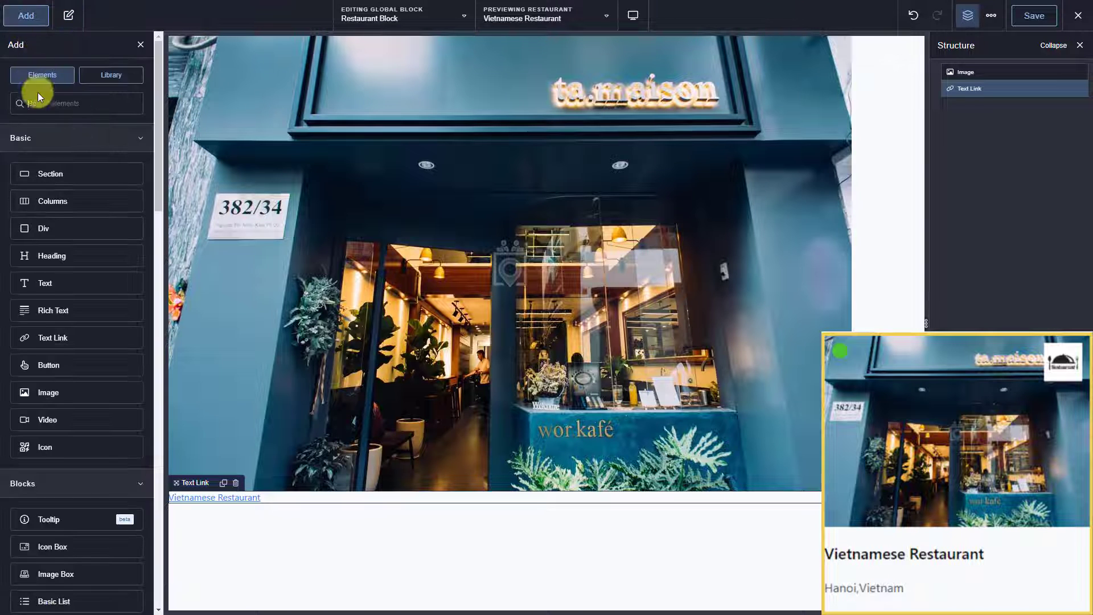
type("te")
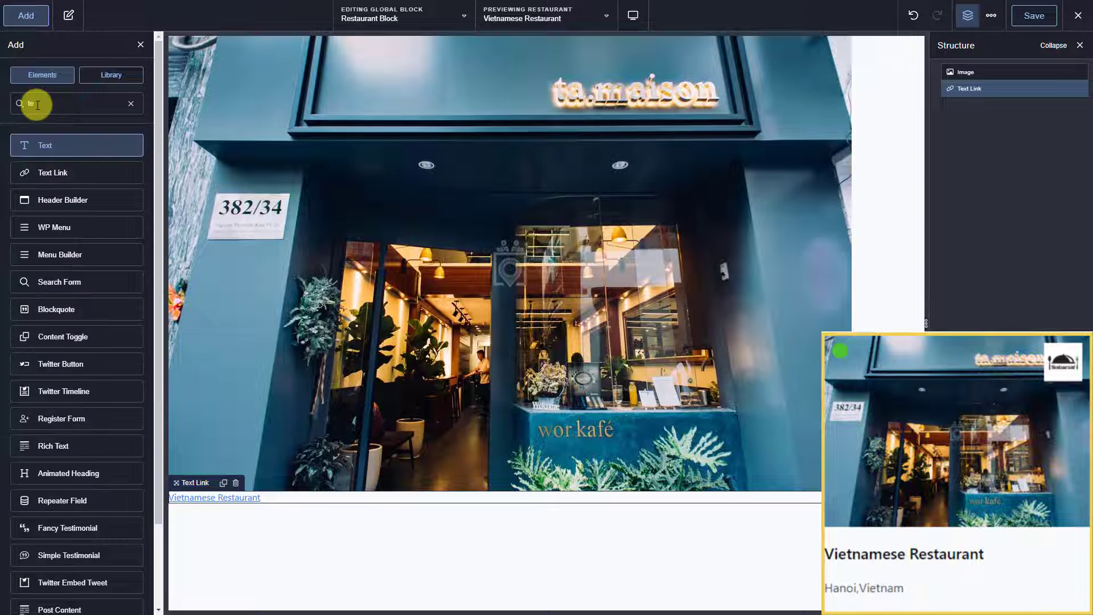
left_click(50, 149)
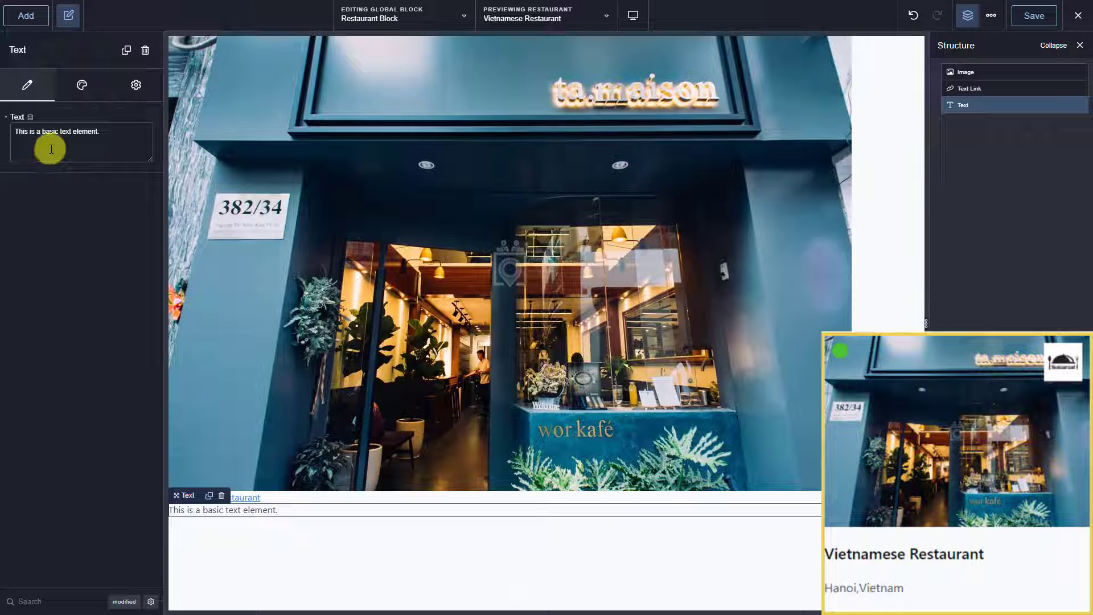
left_click(29, 119)
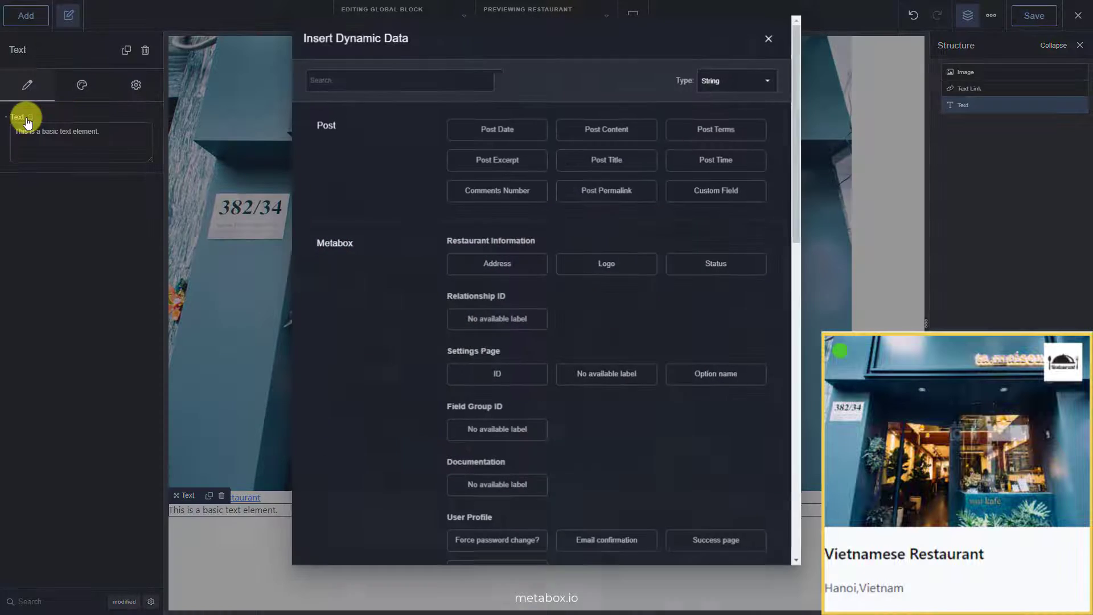
left_click(484, 263)
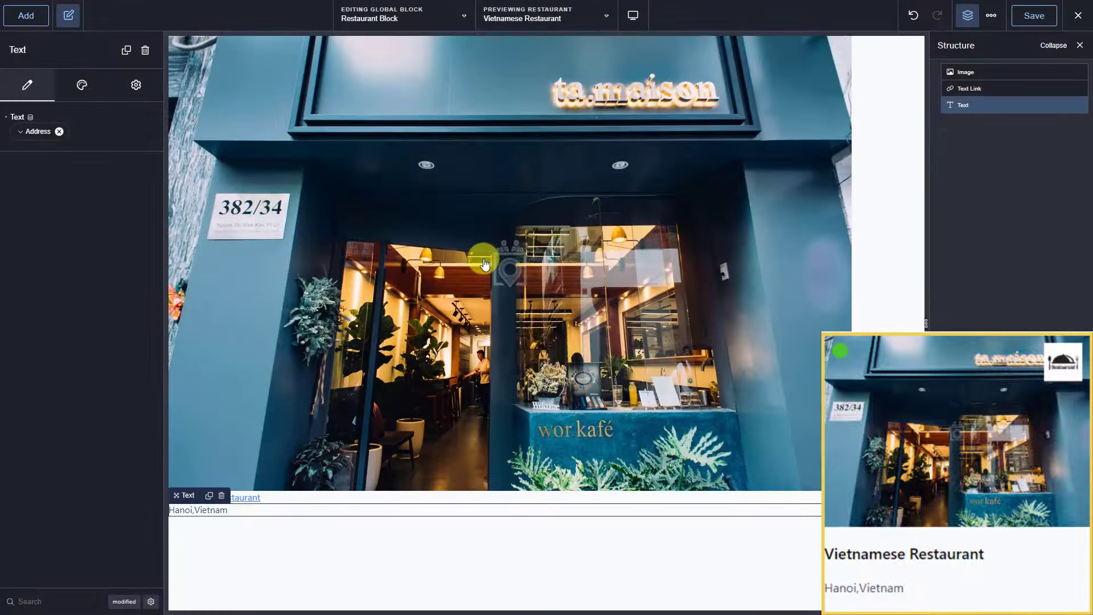
Step: Add a second Image element below the address and source it dynamically from the Meta Box Logo field
left_click(29, 18)
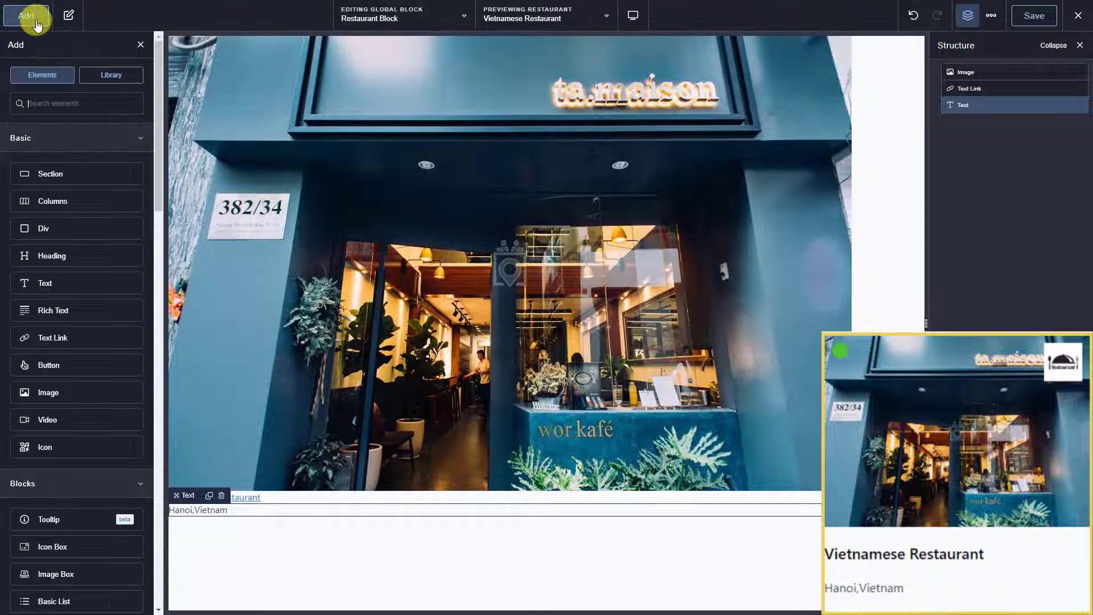
type("ima")
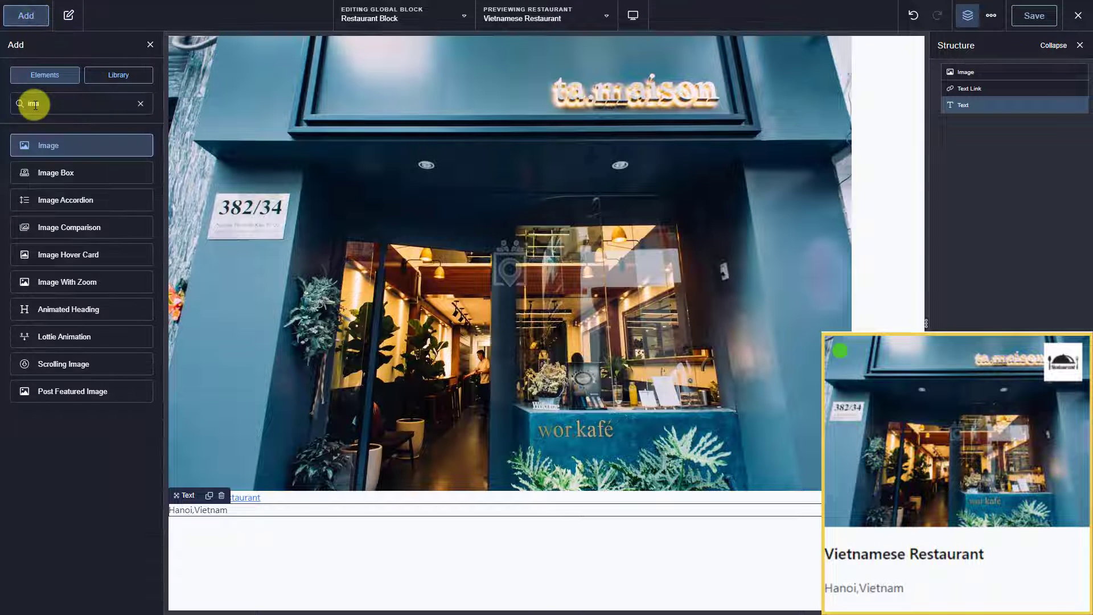
left_click(49, 147)
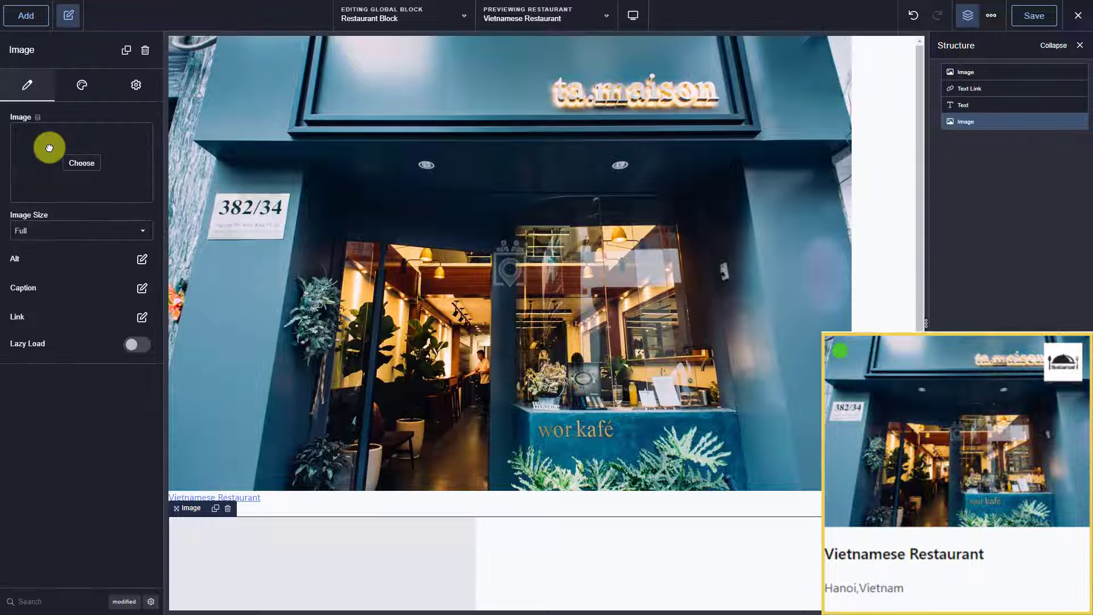
left_click(38, 118)
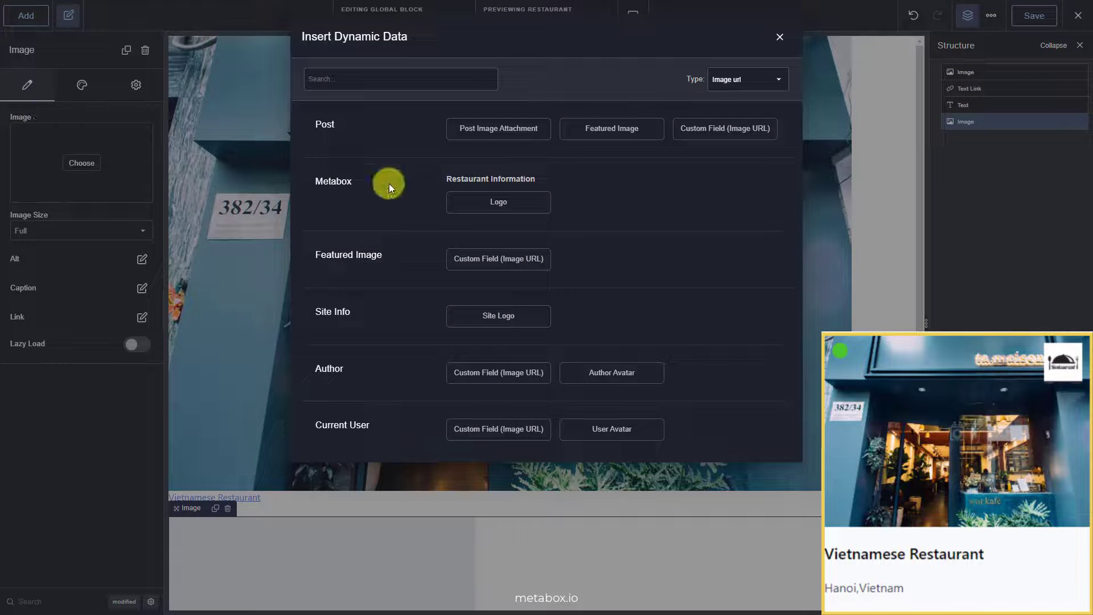
left_click(473, 202)
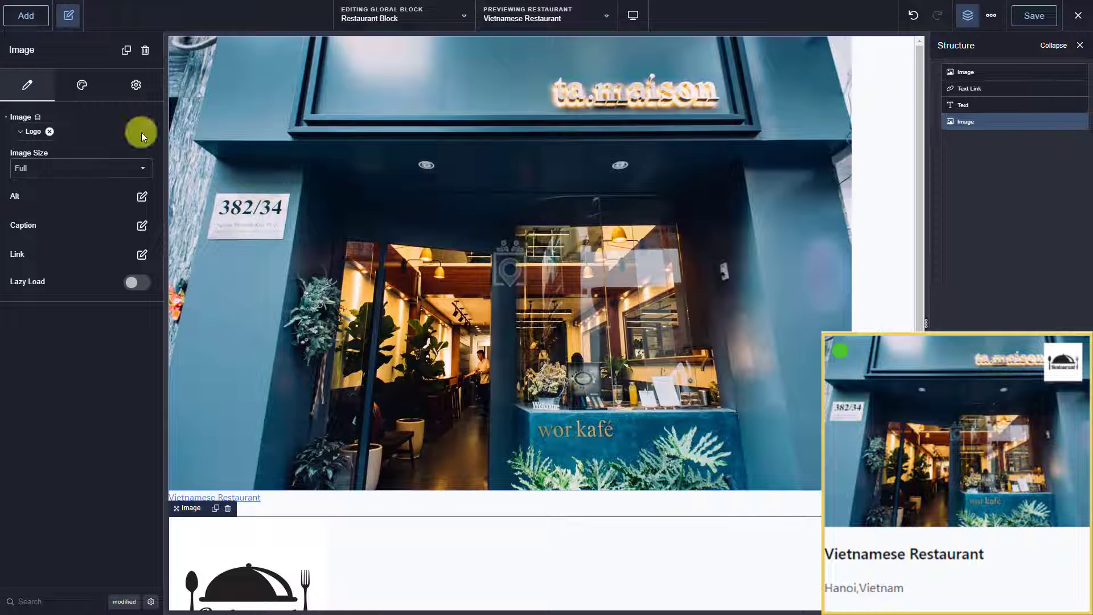
Step: Add another Text element below the logo and fill it dynamically with the Meta Box Status field
left_click(23, 15)
left_click(30, 104)
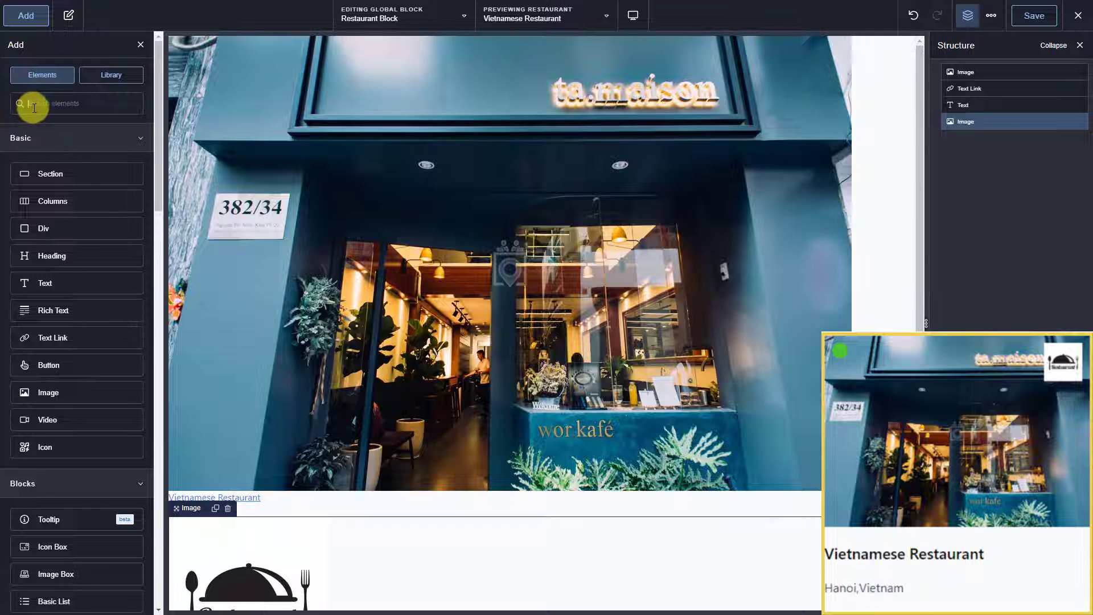
type("te")
left_click(44, 137)
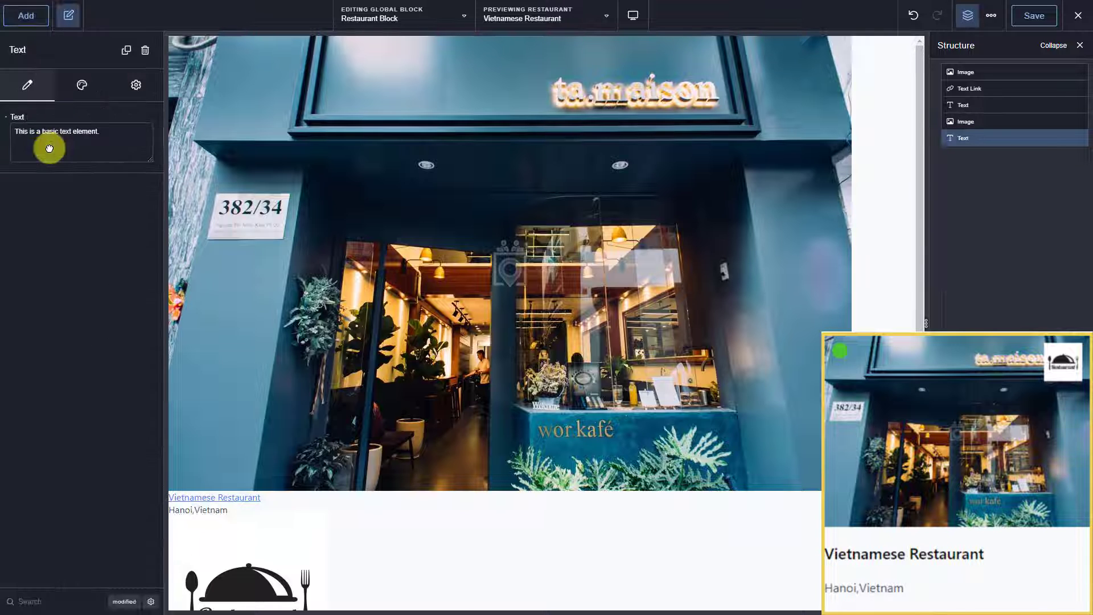
left_click(31, 118)
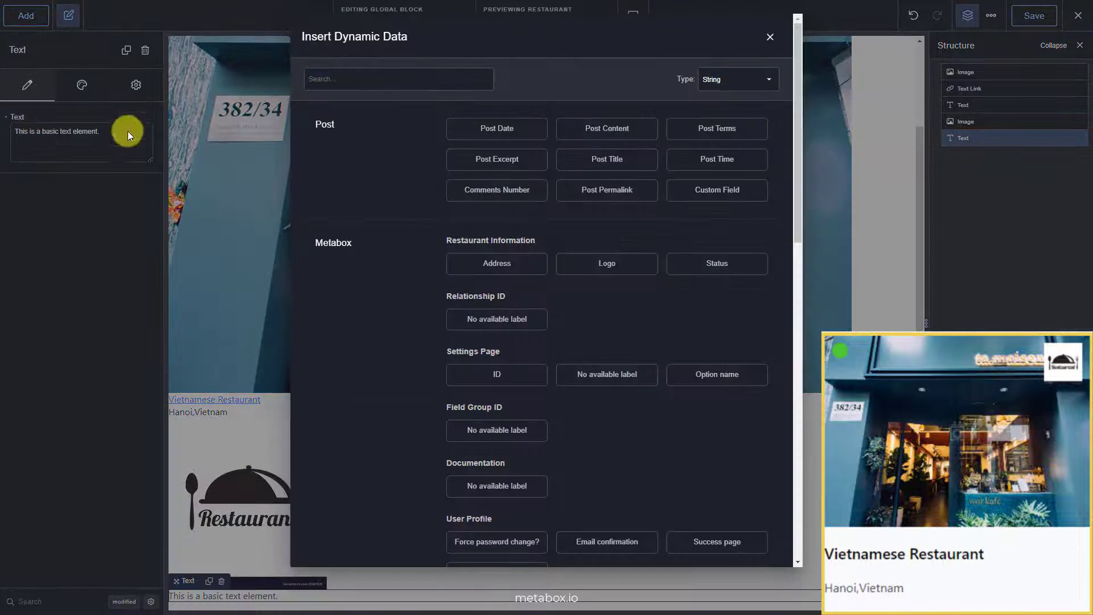
left_click(704, 268)
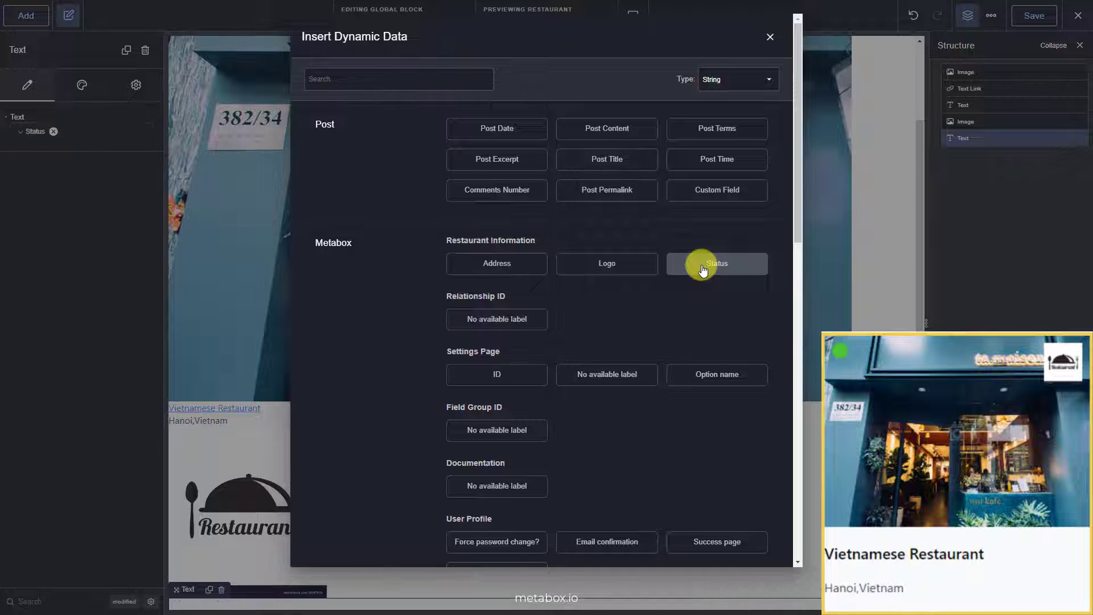
Step: Add custom CSS to the featured image giving its img height 250px, width 100% and object-fit cover
left_click(996, 74)
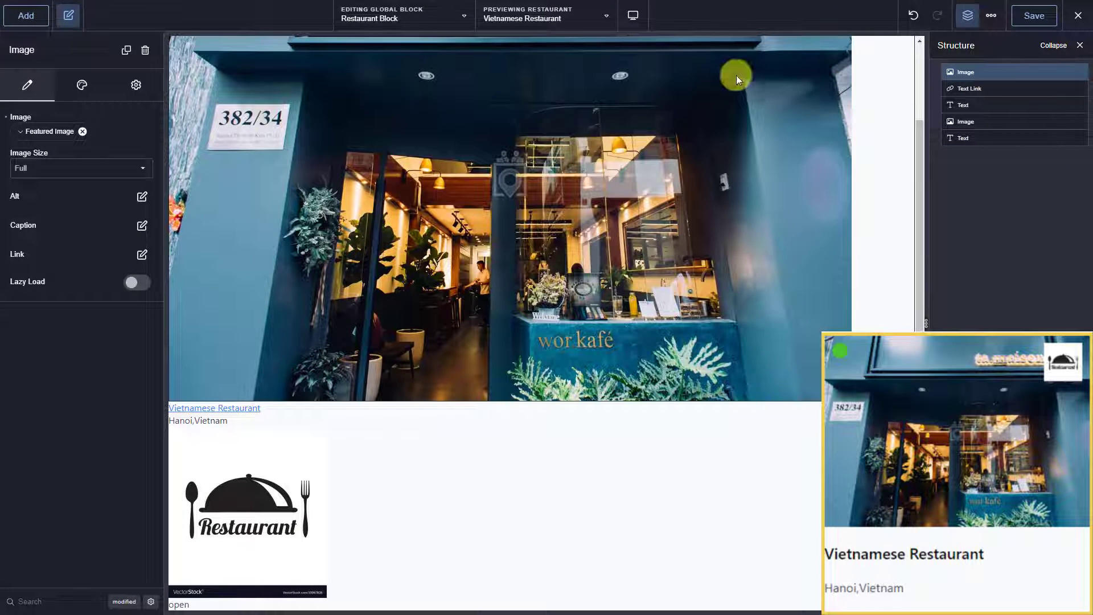
left_click(135, 84)
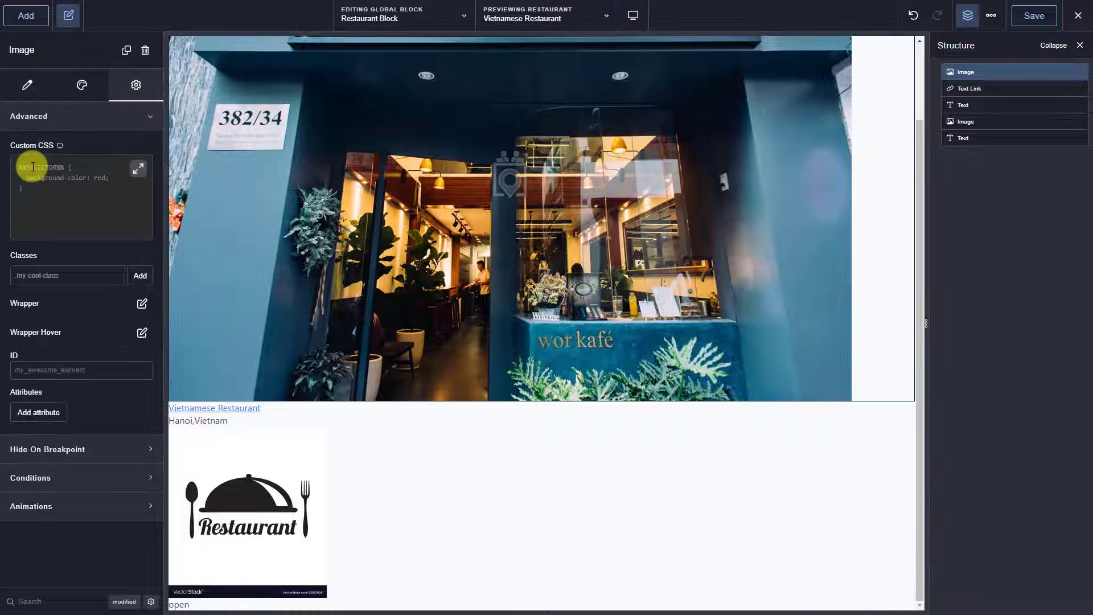
left_click(33, 166)
type("%%SELECTOR%% img{     height: 250px;     width: 100%;     object-fit: cover; }")
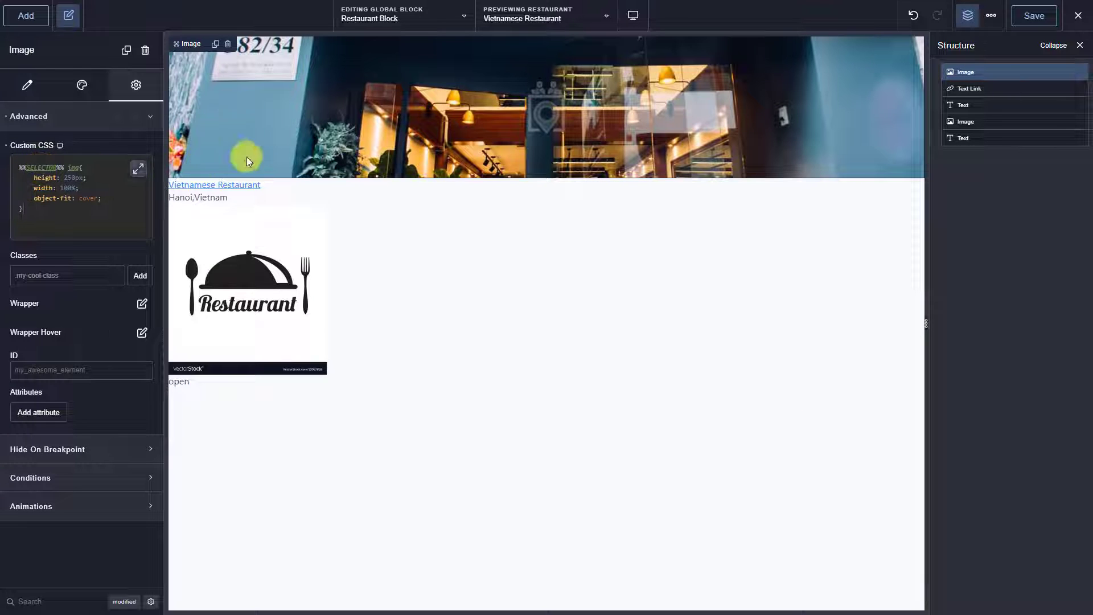
Step: Style the title link's typography with color #000, font size 20 px and weight 600
left_click(999, 88)
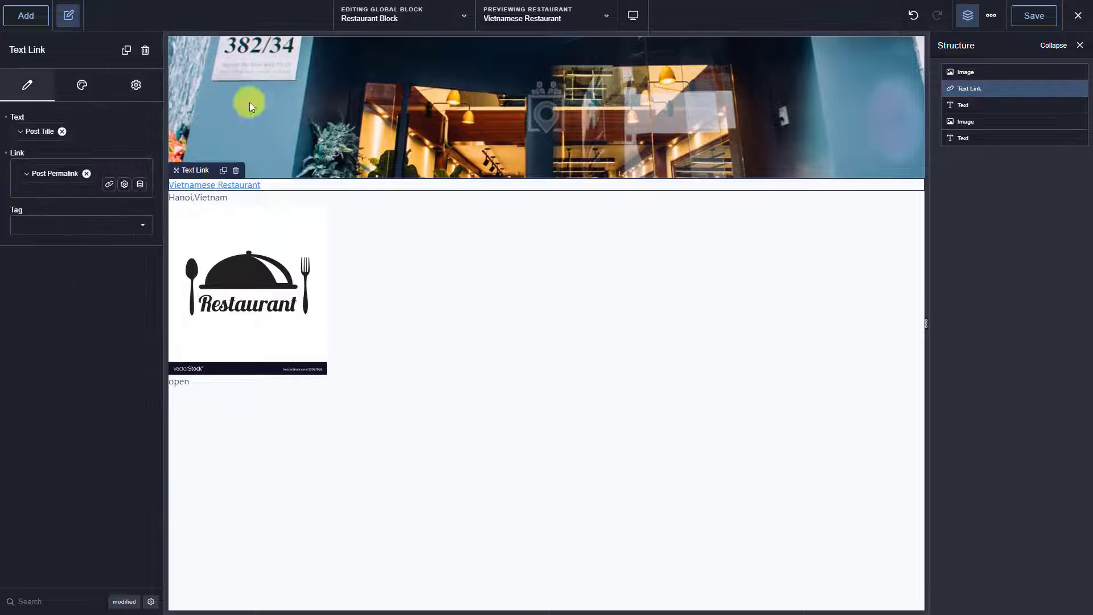
left_click(83, 87)
left_click(70, 116)
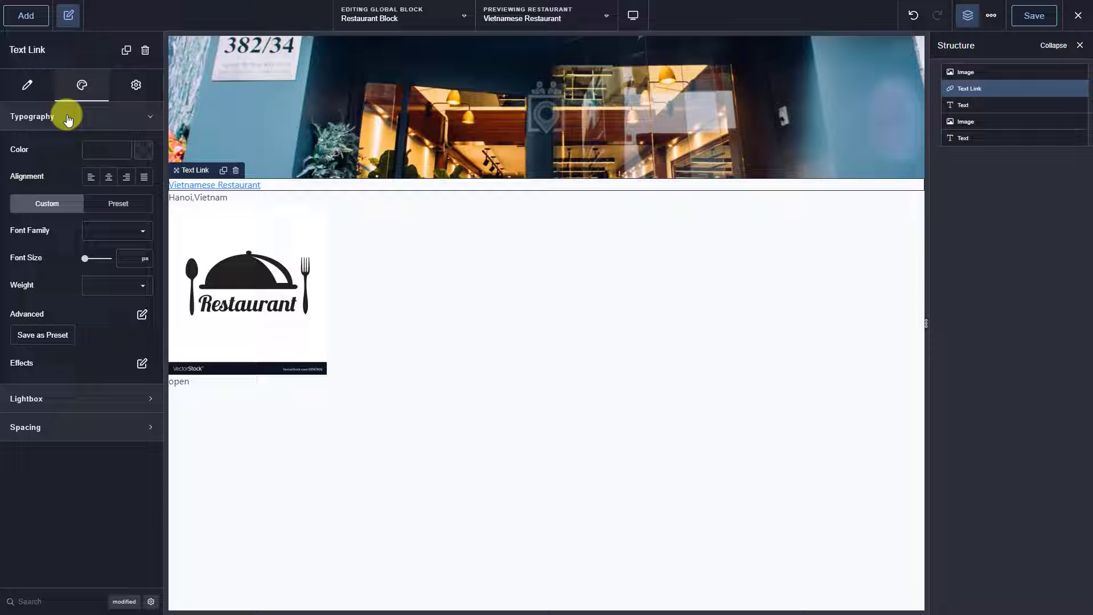
left_click(88, 151)
type("#000")
left_click(125, 258)
type("20")
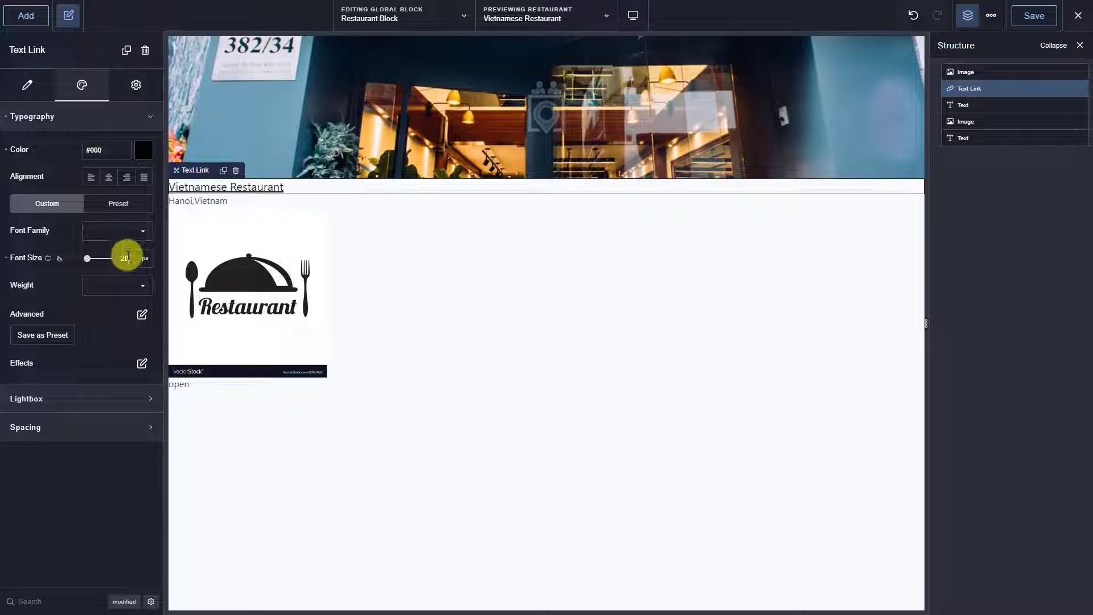
left_click(121, 285)
left_click(97, 405)
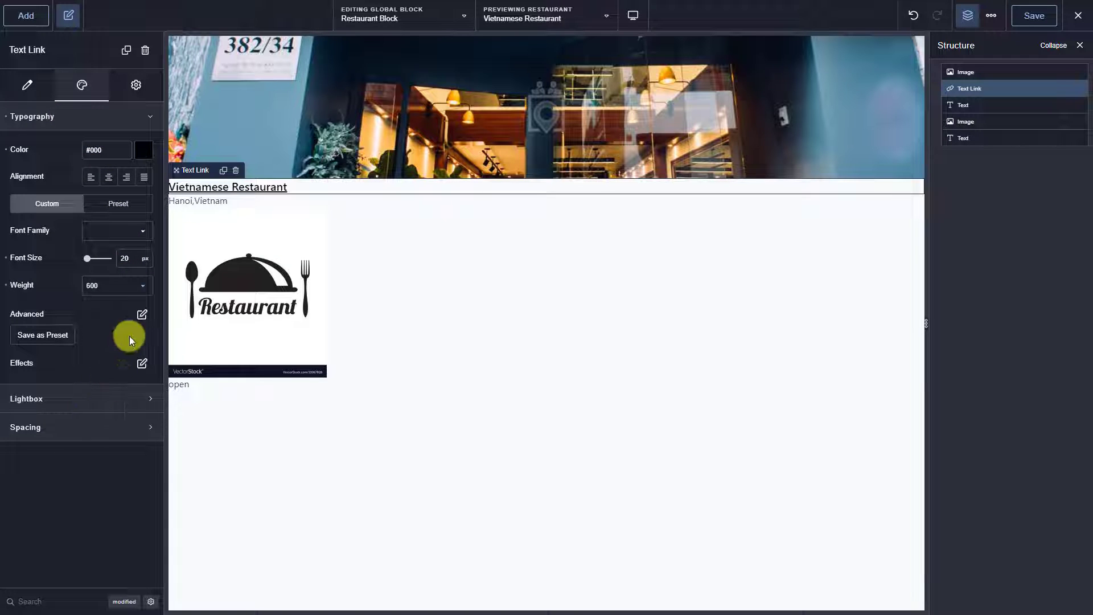
Step: Remove the underline from the title link by setting its text decoration line to none
left_click(142, 316)
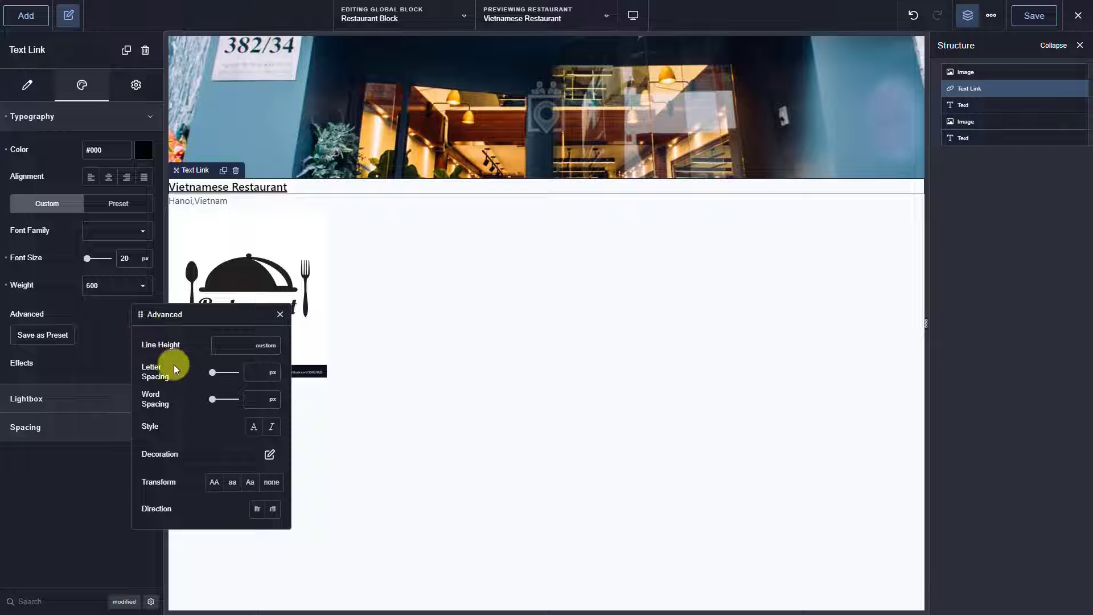
left_click(268, 453)
left_click(270, 382)
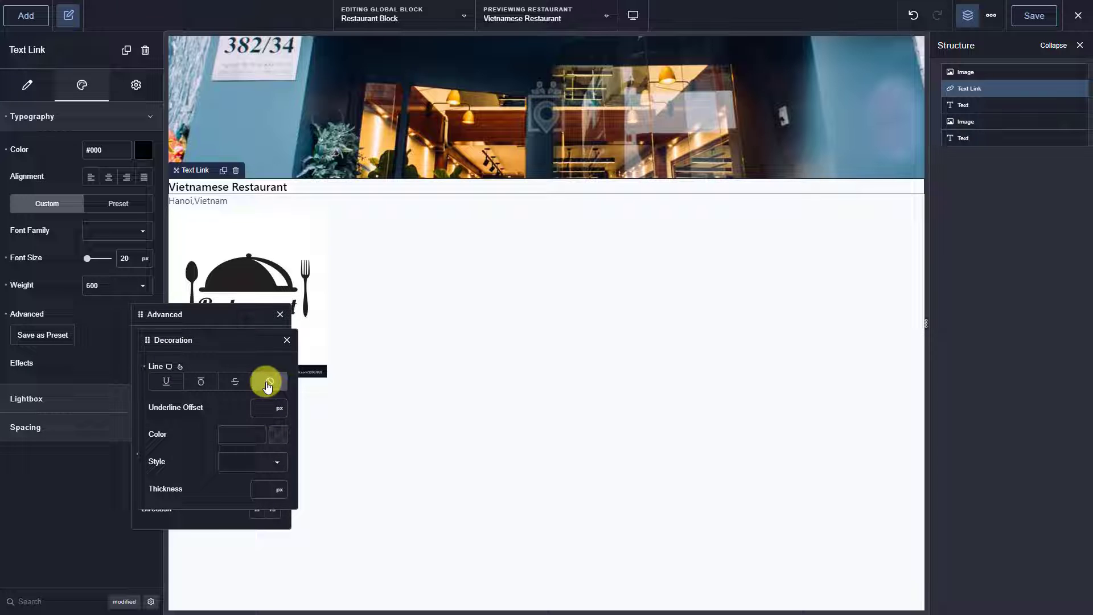
left_click(285, 341)
left_click(281, 314)
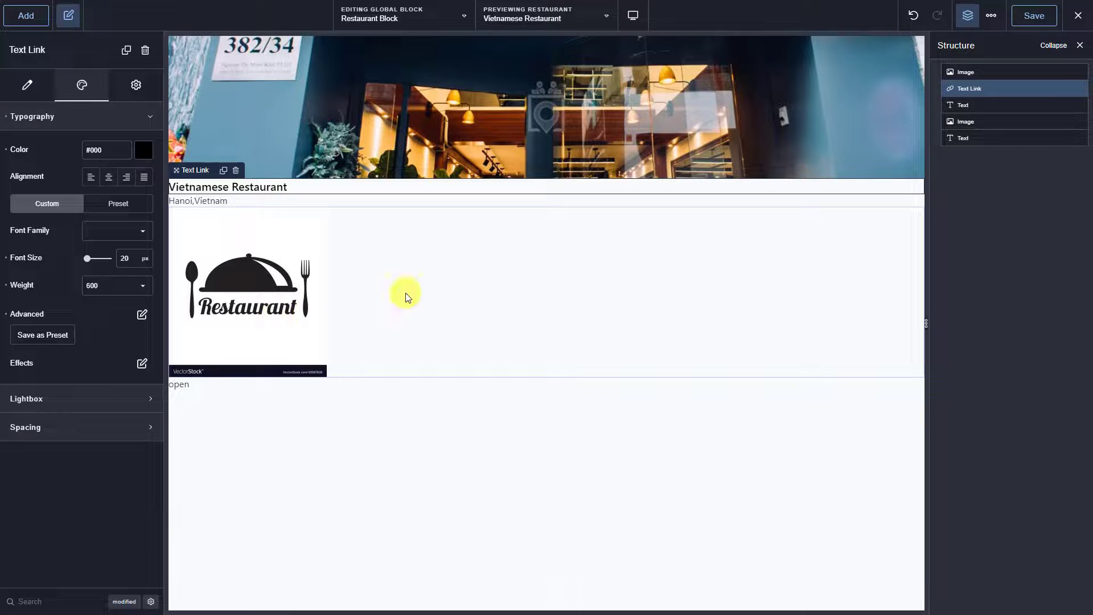
Step: Set the logo image wrapper's position to absolute in its advanced layout settings
left_click(966, 120)
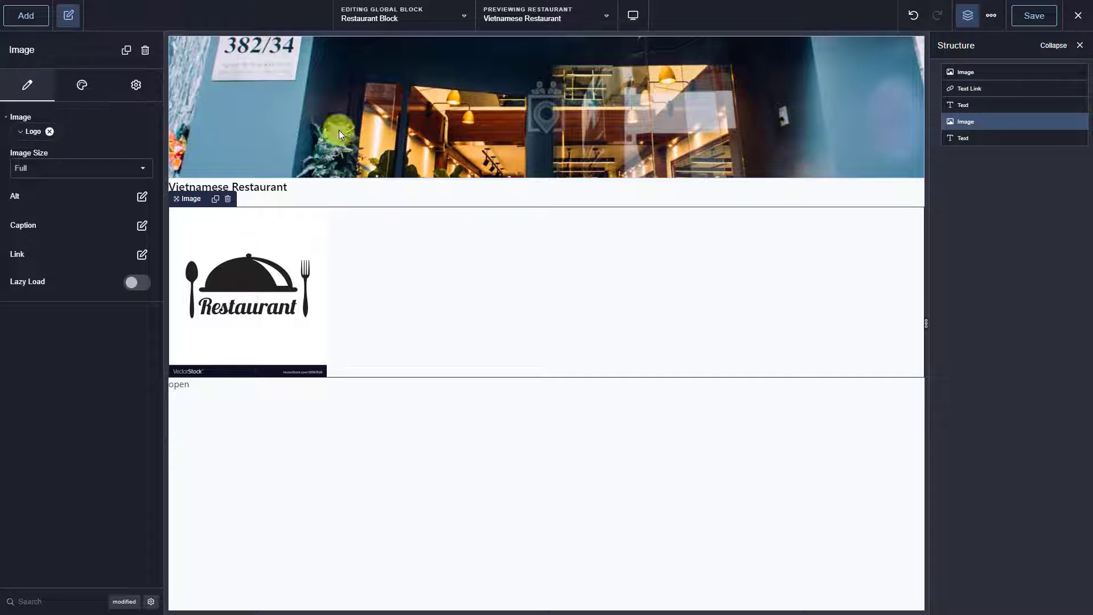
left_click(136, 86)
left_click(94, 117)
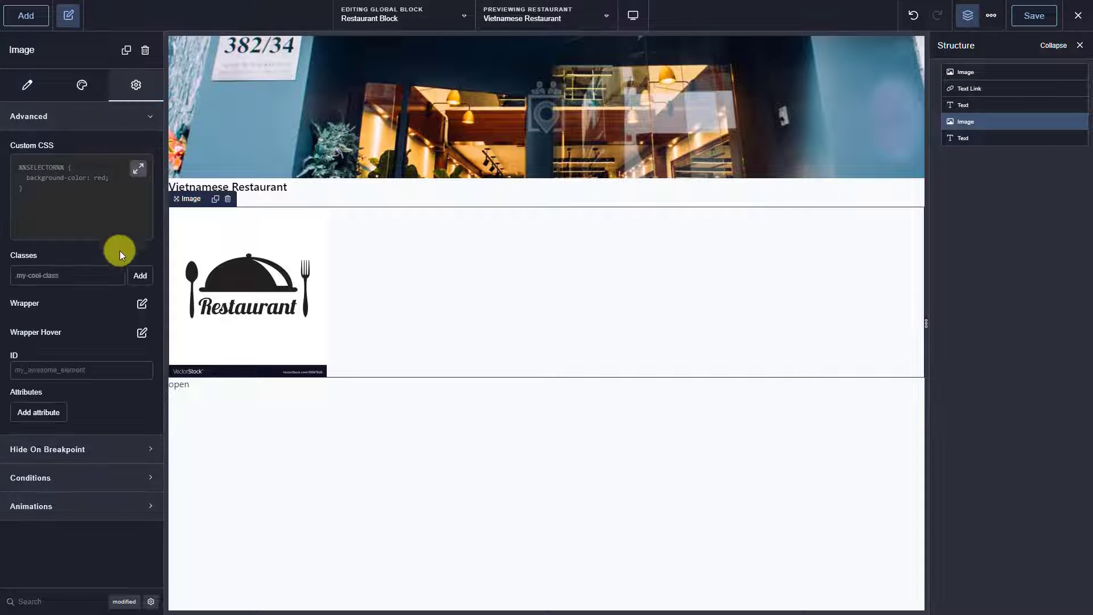
left_click(142, 303)
left_click(135, 383)
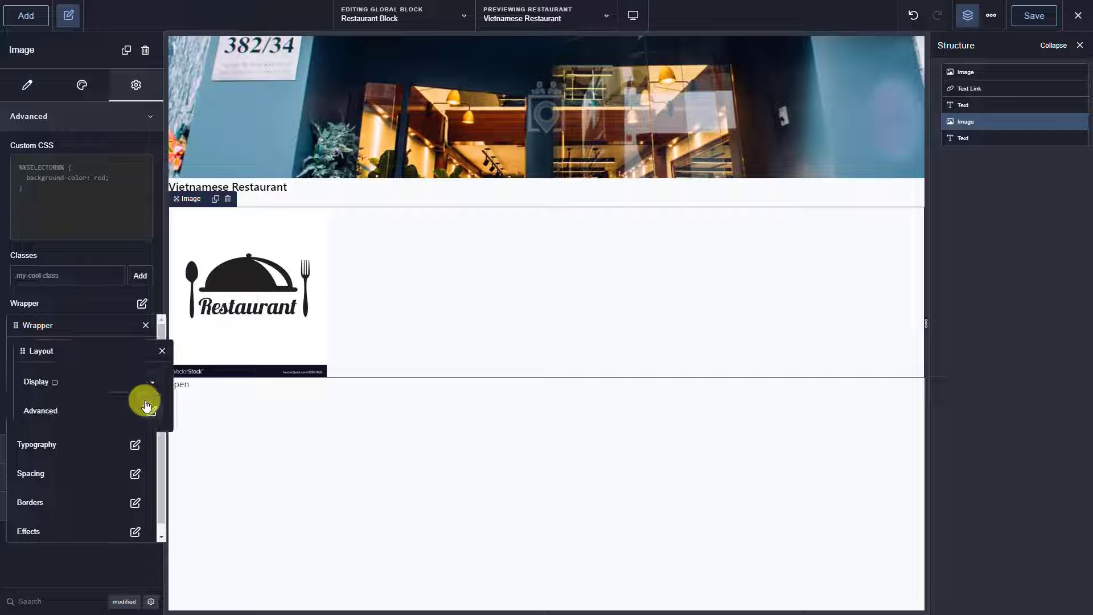
left_click(149, 410)
left_click(160, 493)
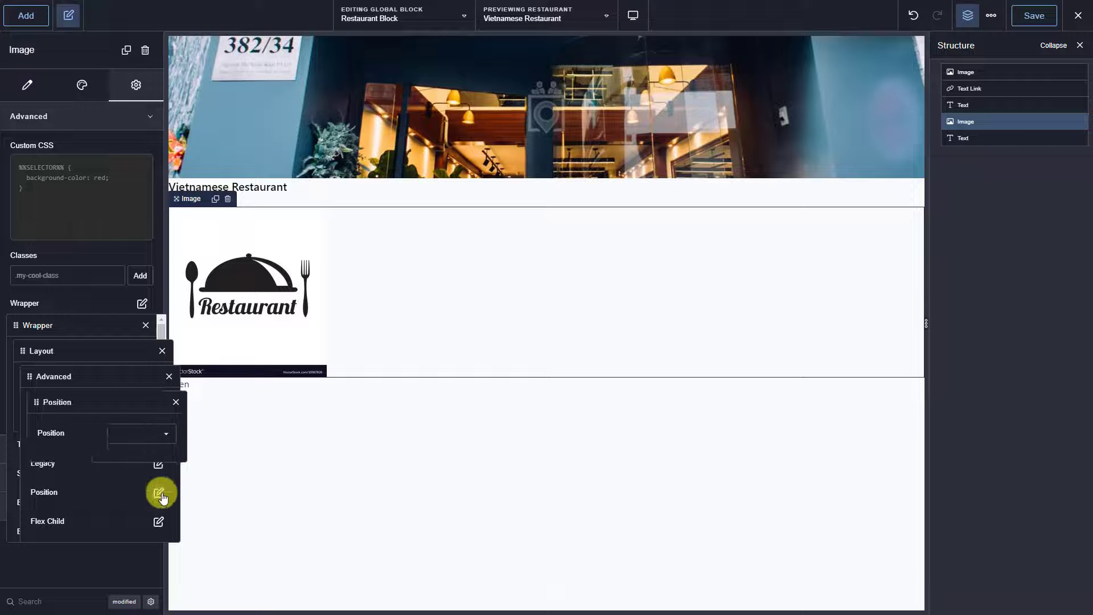
left_click(156, 438)
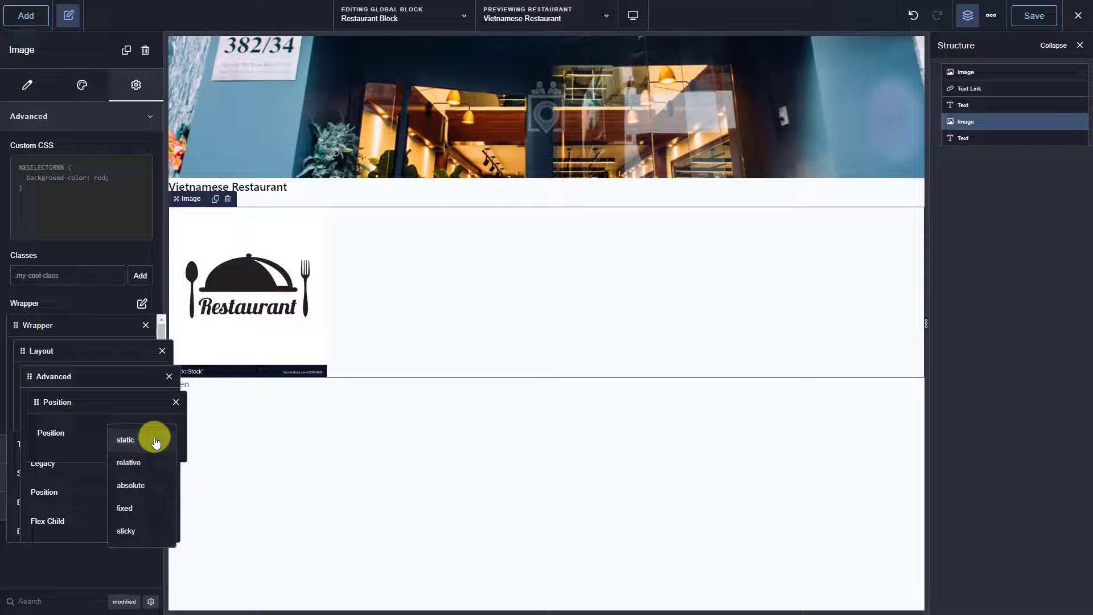
left_click(134, 486)
Step: Offset the logo image 10 px from the top and 10 px from the right, and close the layout settings
left_click(151, 461)
type("10")
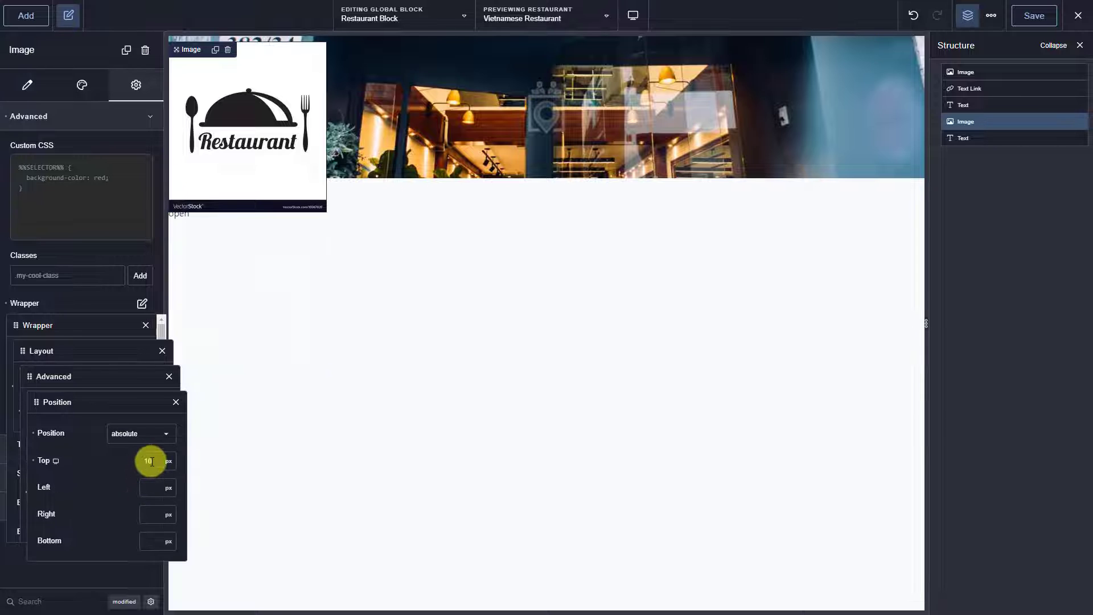
left_click(148, 513)
type("10")
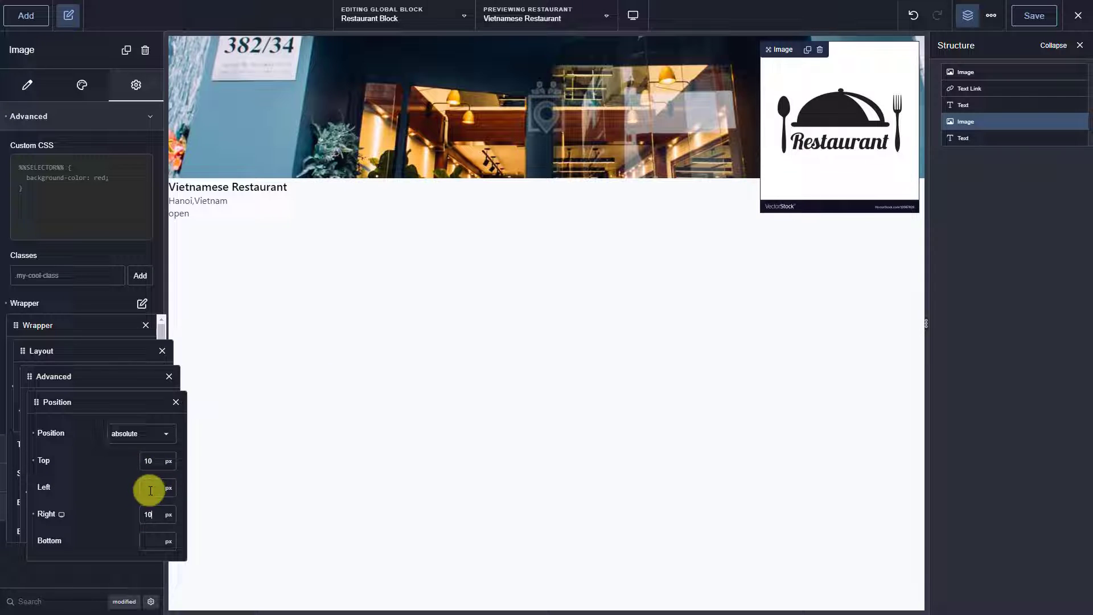
left_click(175, 402)
left_click(169, 376)
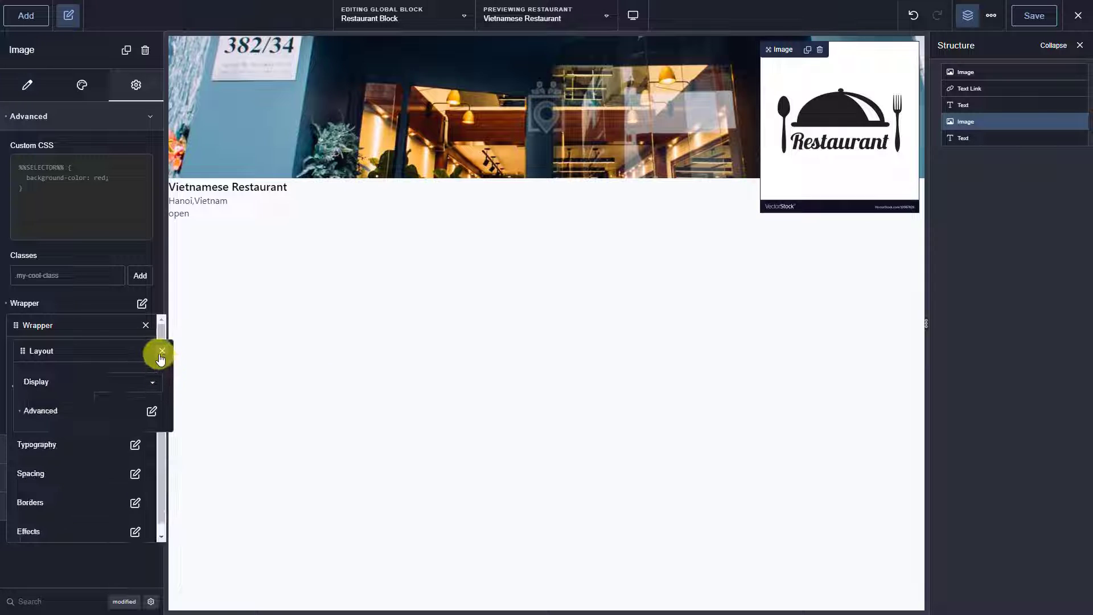
left_click(161, 353)
Step: Set the logo image wrapper's width to 50 px and close the wrapper settings
left_click(135, 416)
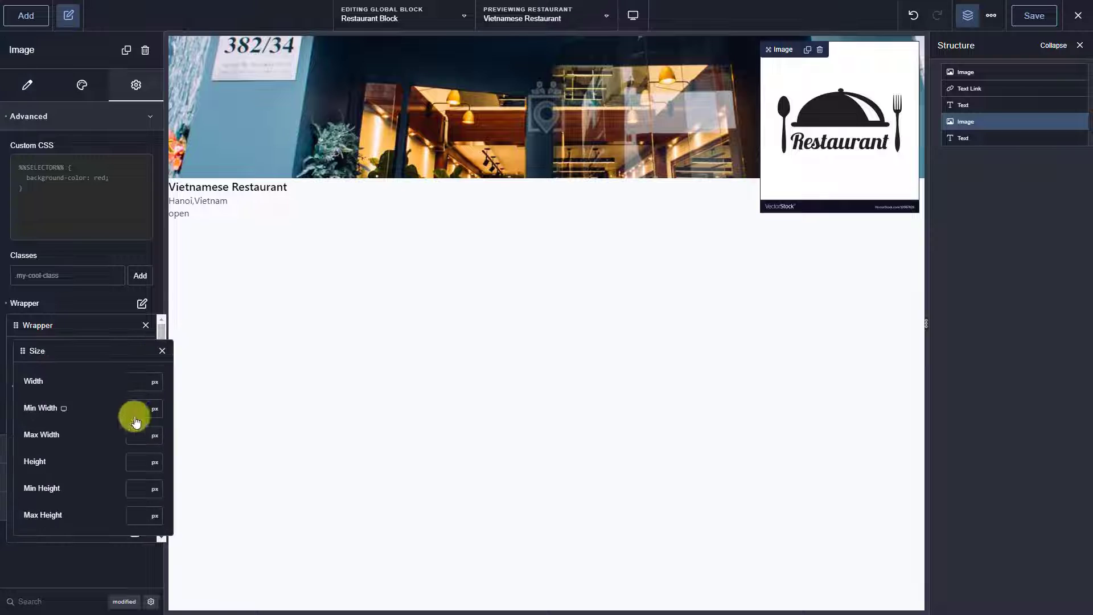
left_click(142, 382)
type("50")
left_click(159, 351)
left_click(146, 326)
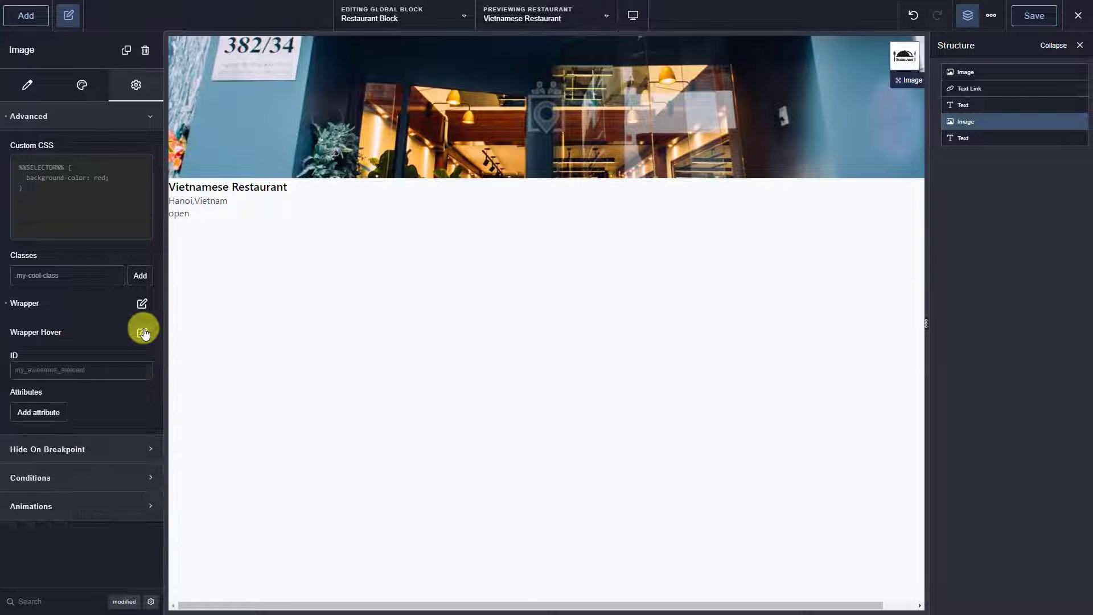
Step: Give the status text custom CSS with text-indent 100%, white-space nowrap and overflow hidden, plus background-color #555 !important for its close class
left_click(961, 137)
left_click(136, 85)
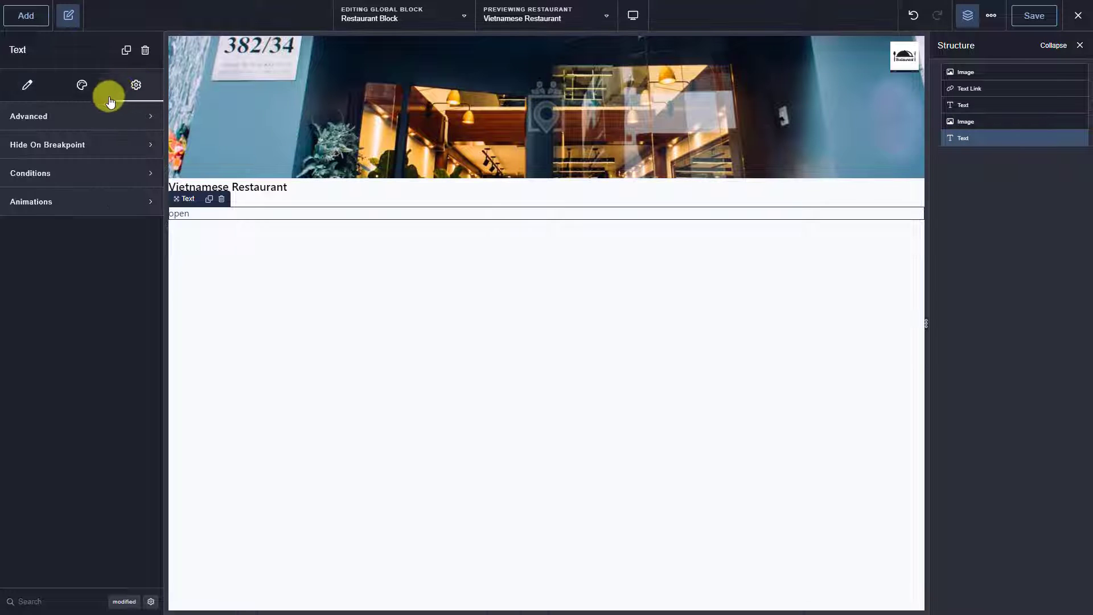
left_click(71, 115)
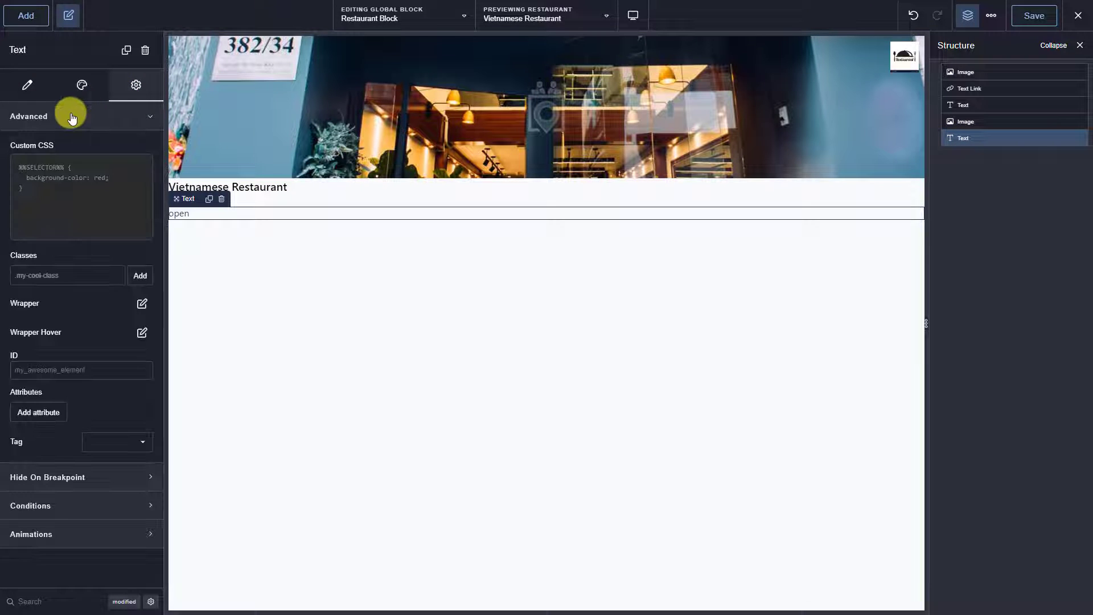
left_click(31, 169)
type("%%SELECTOR%%{   text-indent: 100%;   white-space: nowrap;   overflow: hidden; } %%SELECTOR%%.close{ background-color:#555 !important; }")
Step: Set the status text wrapper's background color to #4bc731
left_click(141, 315)
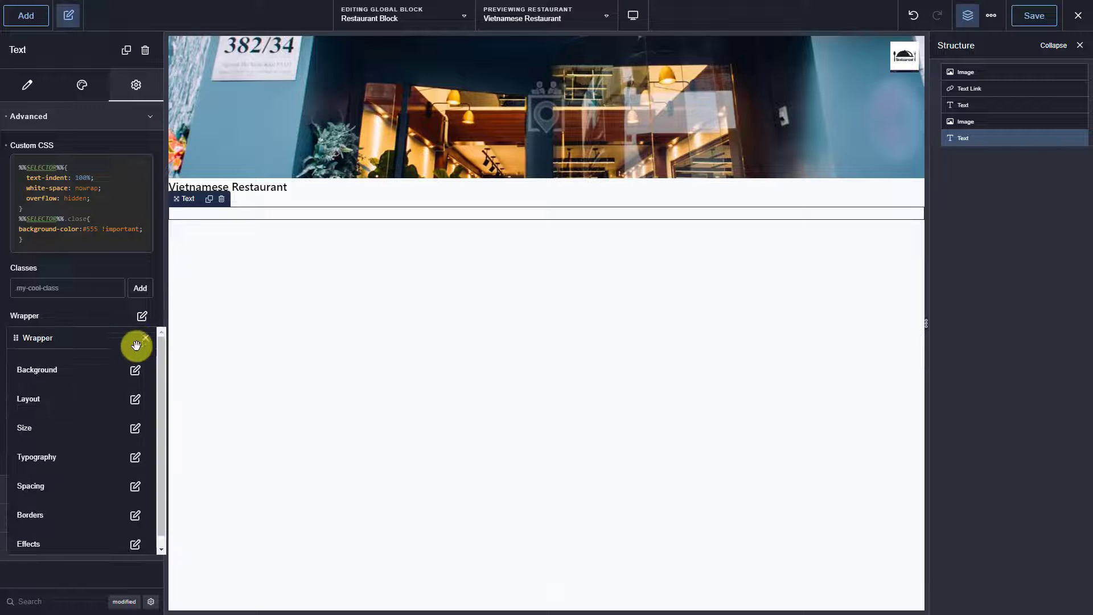
left_click(135, 370)
left_click(114, 394)
key("ctrl+v")
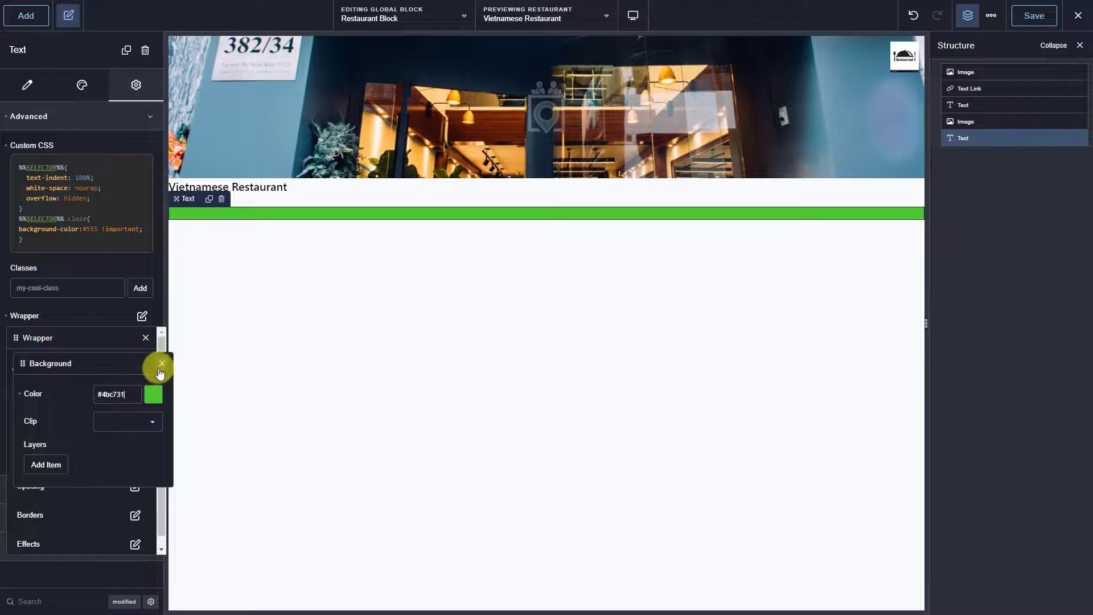
left_click(160, 366)
Step: Position the status text wrapper absolutely, 10 px from the top and 10 px from the left
left_click(136, 398)
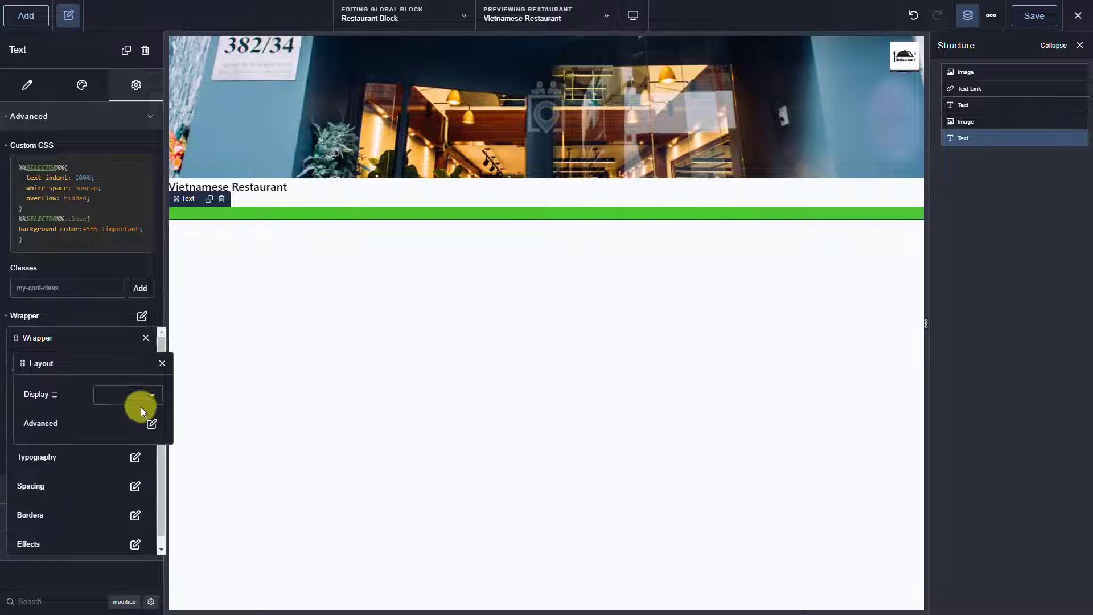
left_click(150, 423)
left_click(158, 505)
left_click(150, 453)
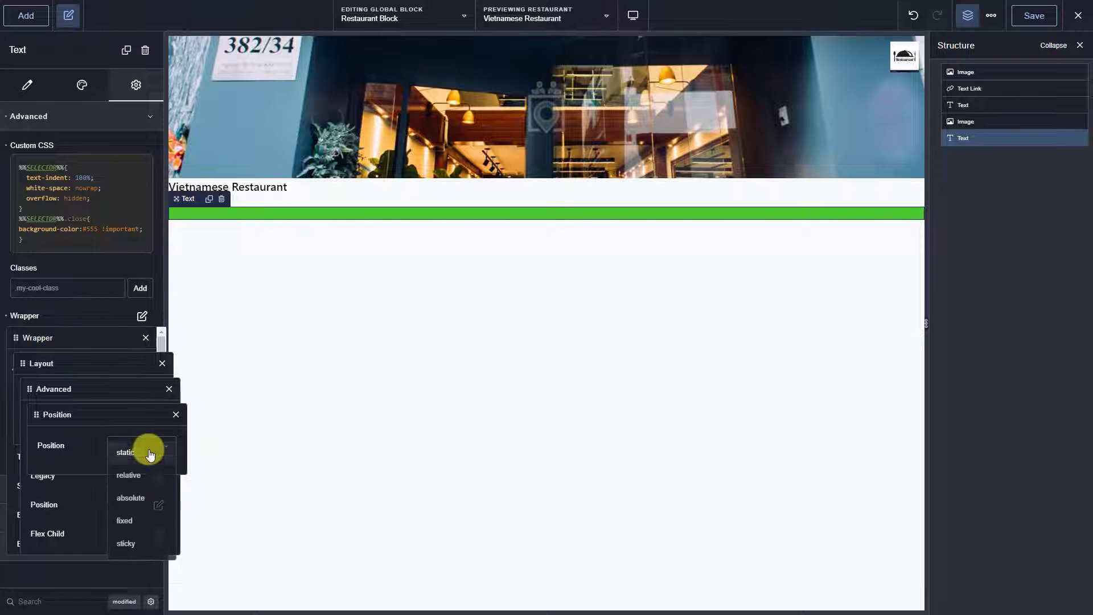
left_click(134, 498)
type("10")
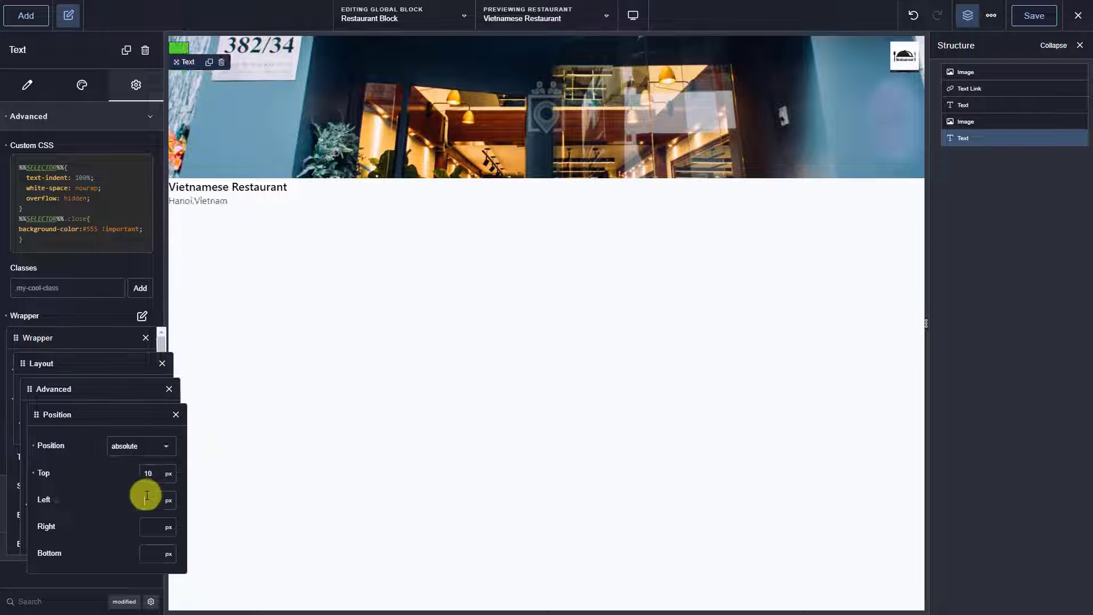
type("10")
left_click(176, 415)
left_click(161, 362)
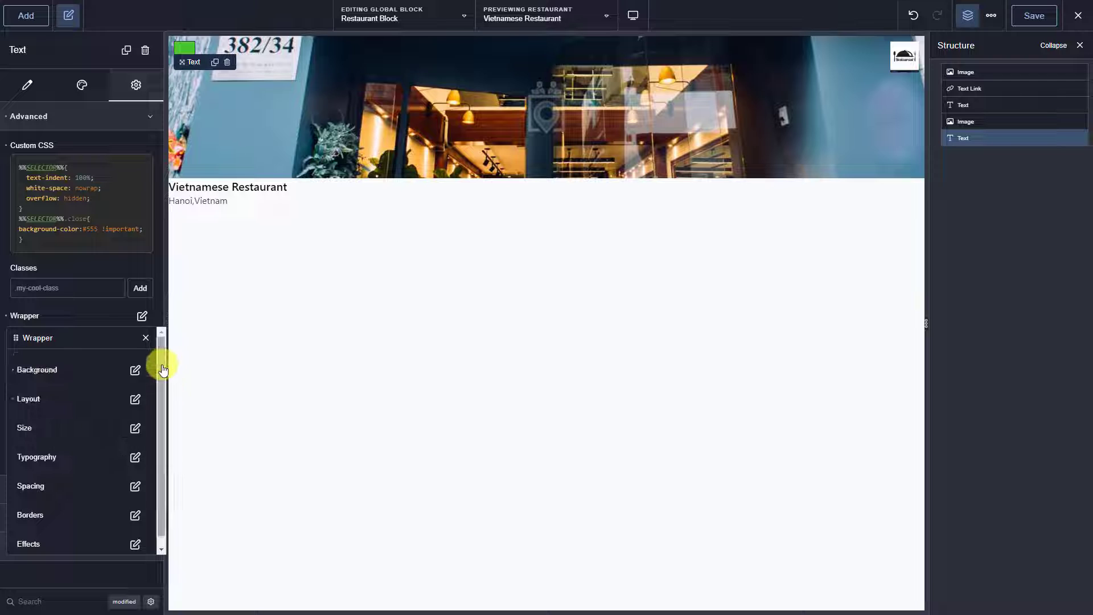
Step: Set the status text wrapper's width and height to 20 px each
left_click(135, 426)
left_click(136, 398)
type("20")
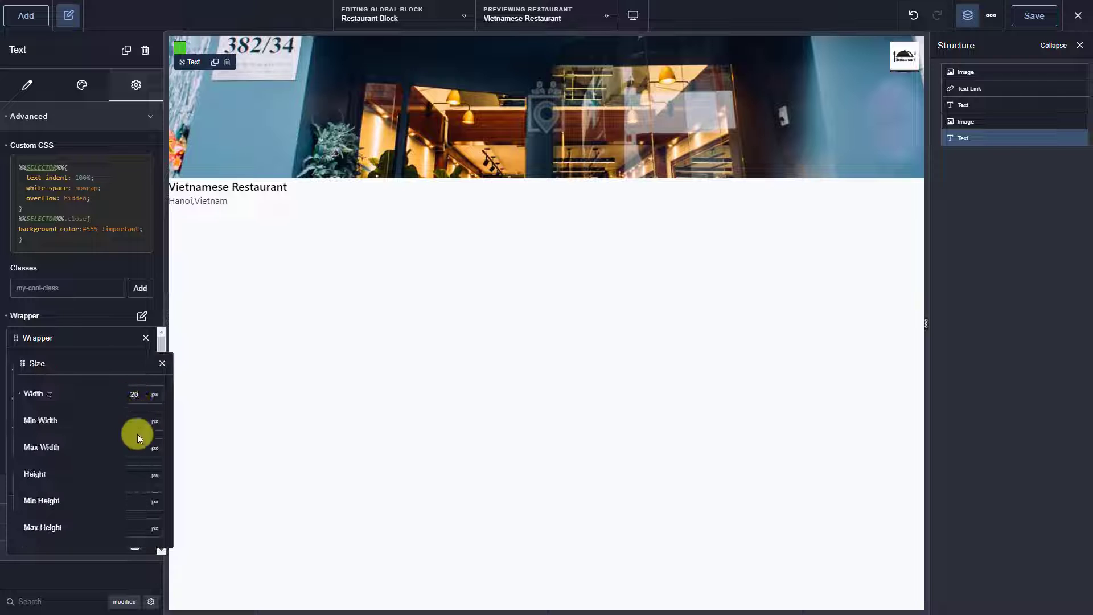
left_click(136, 472)
type("20")
left_click(162, 364)
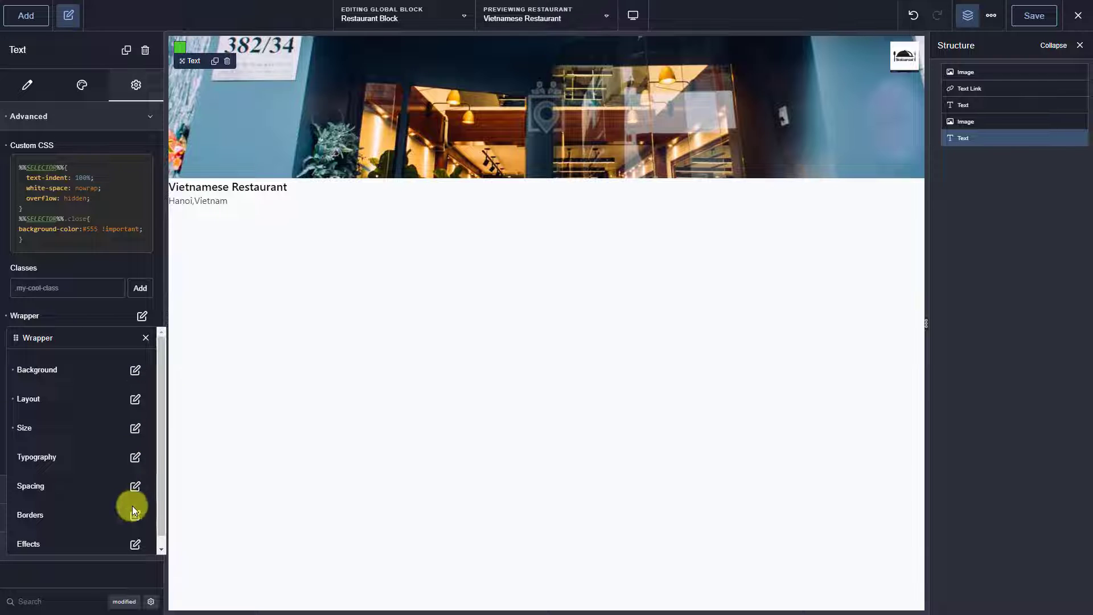
Step: Set the status text wrapper's border radius in percent to round the marker, and save the global block
left_click(135, 513)
left_click(153, 395)
left_click(159, 445)
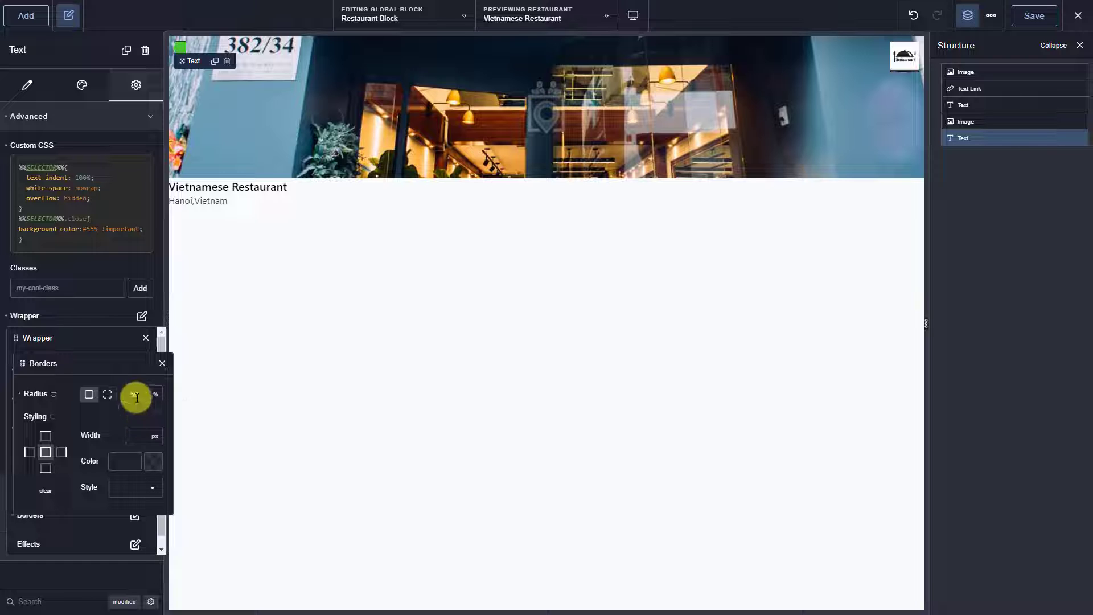
left_click(161, 363)
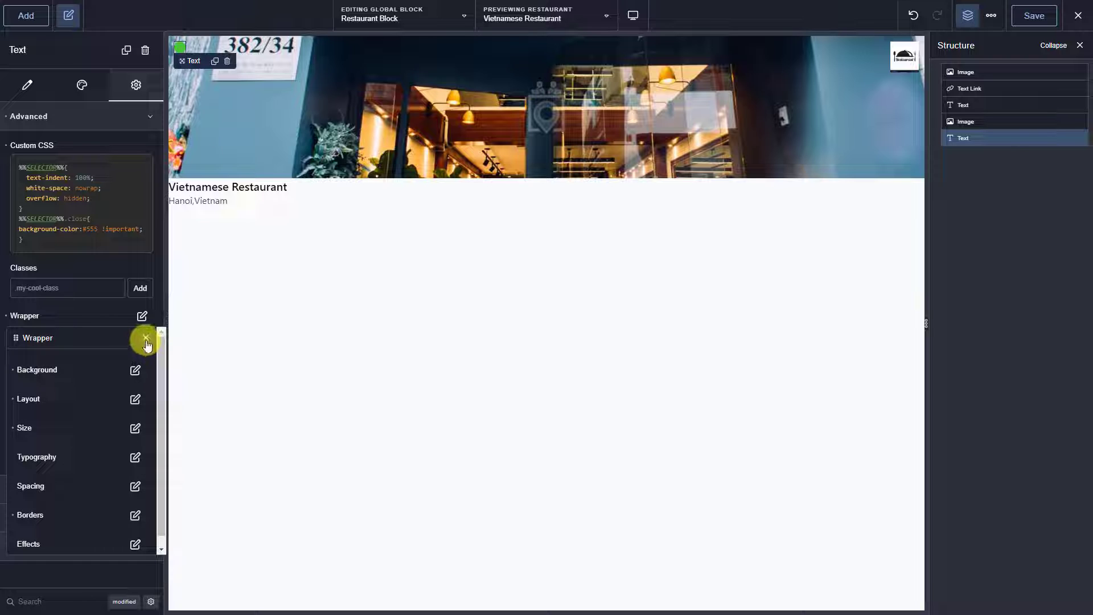
left_click(145, 339)
left_click(1035, 16)
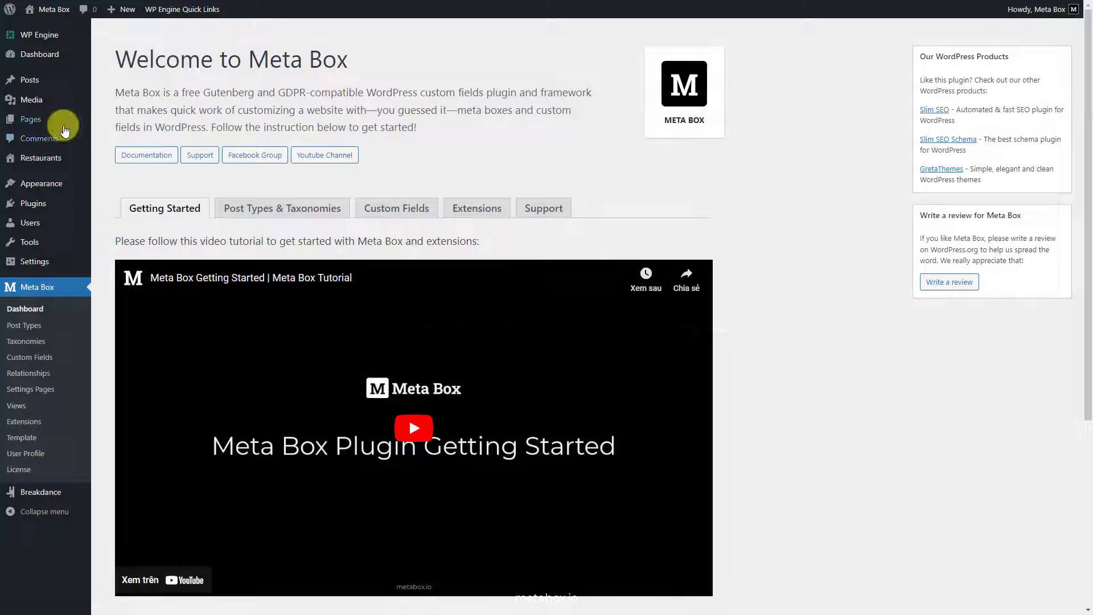
Step: Create a new WordPress page titled "Our Restaurants" and publish it
mouse_move(55, 118)
left_click(133, 137)
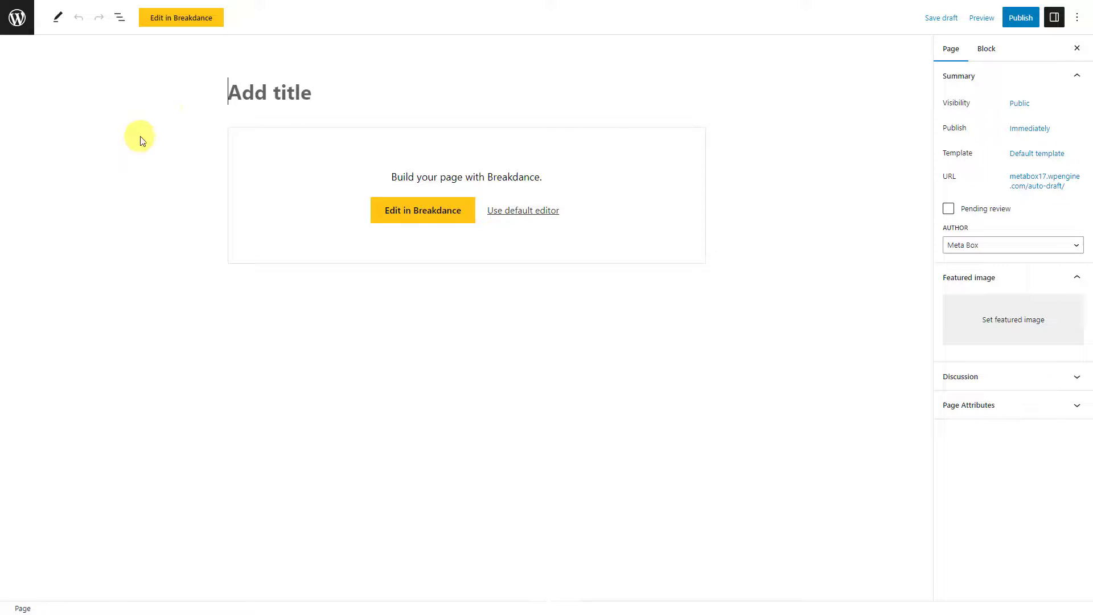
left_click(240, 91)
type("Our Restaurants")
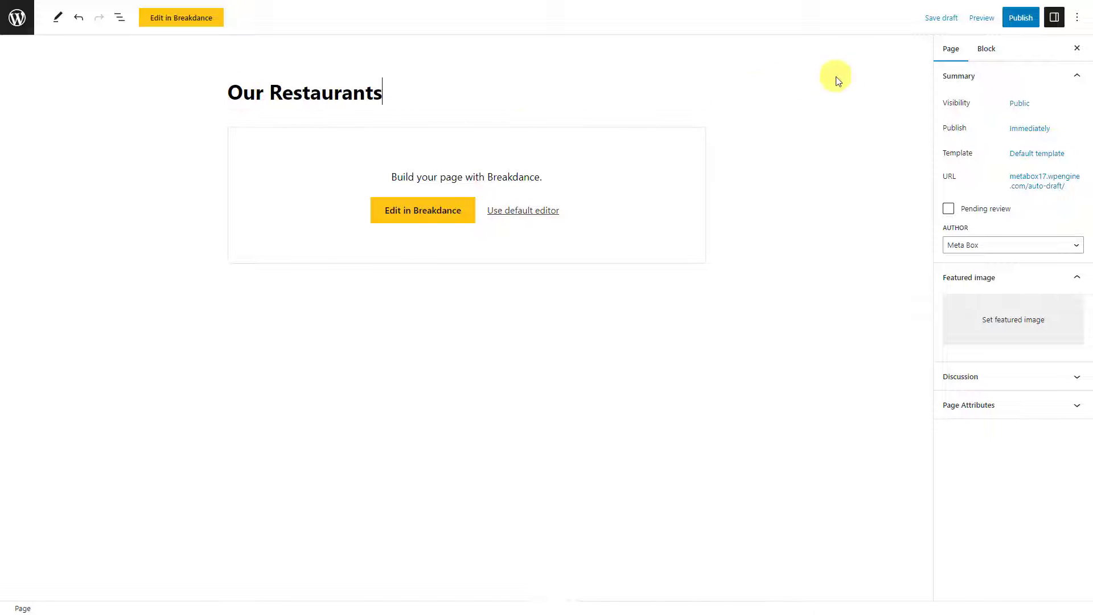
left_click(1020, 23)
left_click(996, 17)
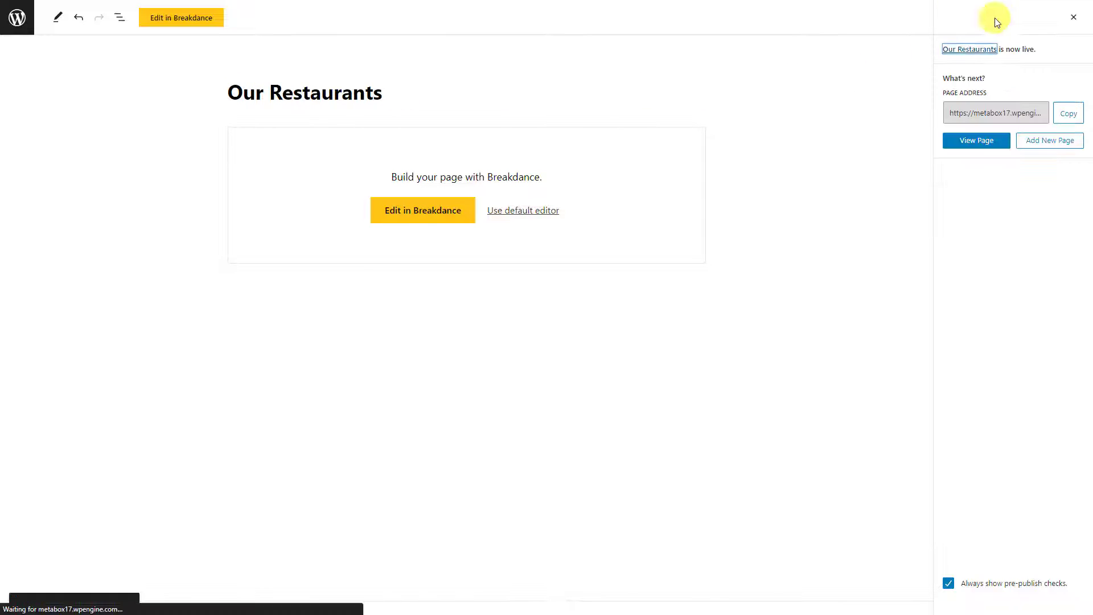
Step: Open the new page in Breakdance, show its structure and add a Section element
left_click(456, 211)
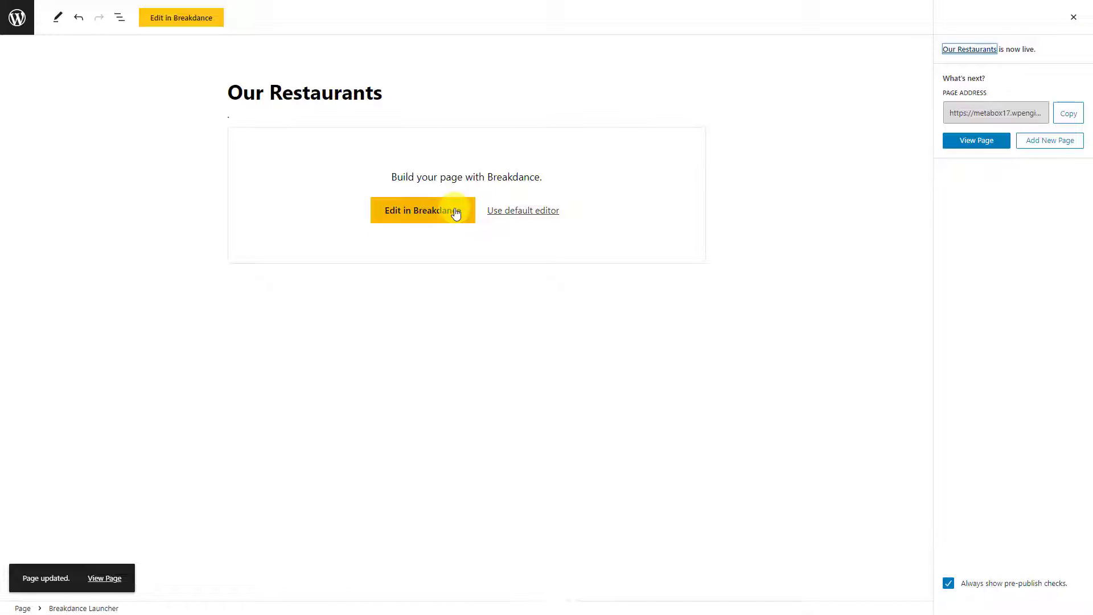
left_click(968, 15)
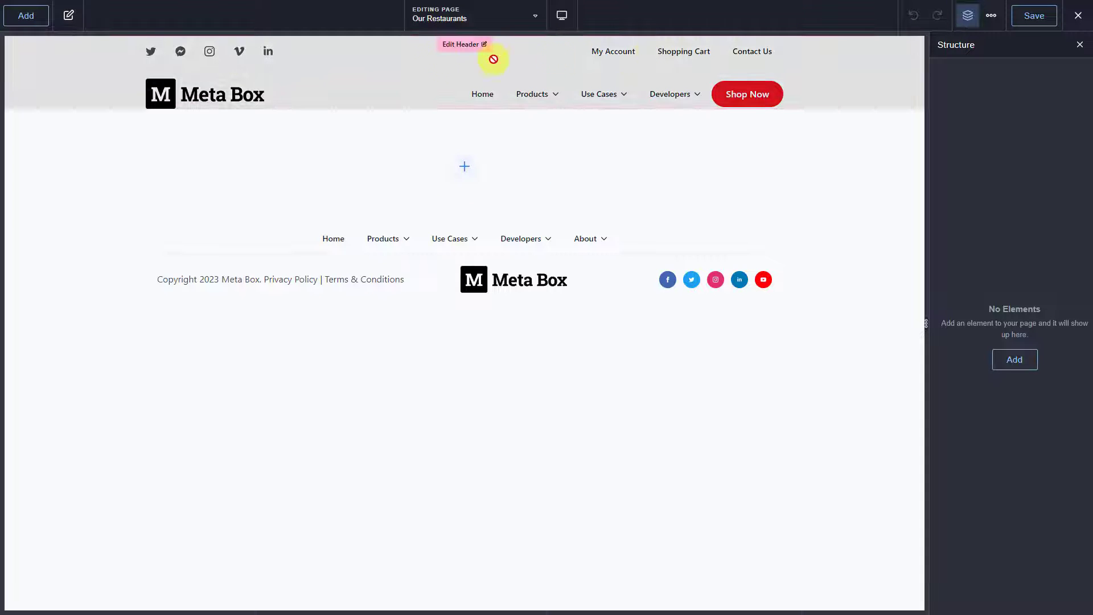
left_click(26, 15)
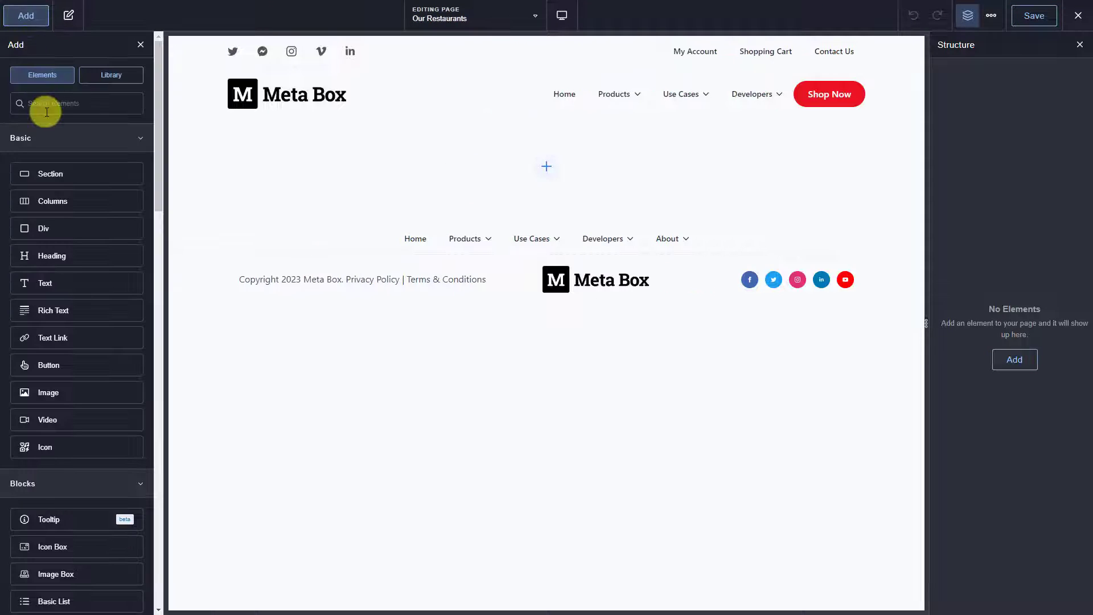
left_click(63, 179)
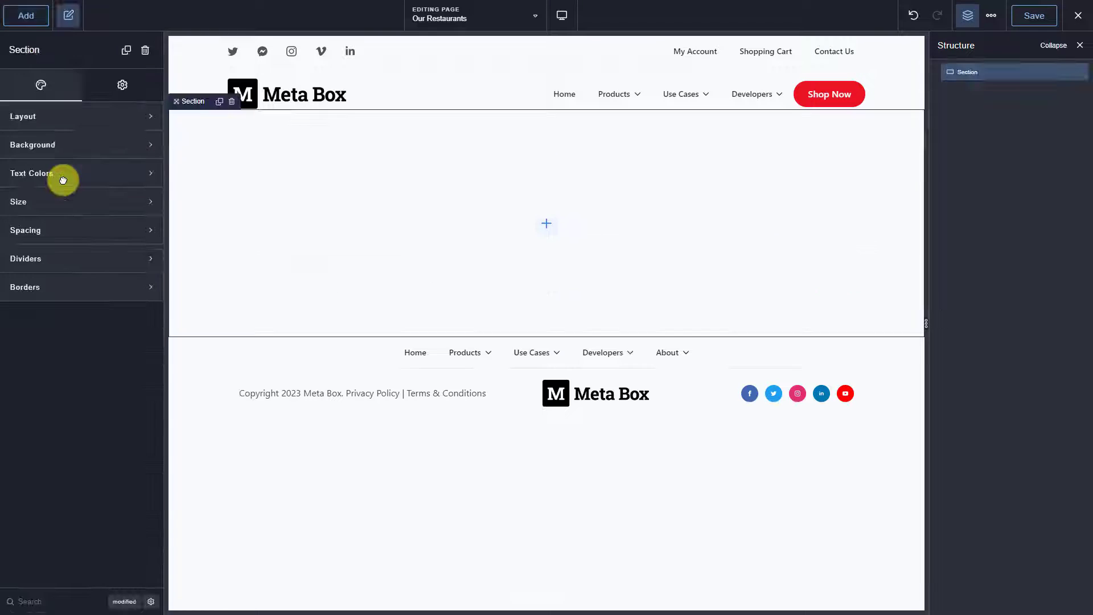
Step: Add a Heading element inside the section with the text "Our Restaurants"
left_click(32, 21)
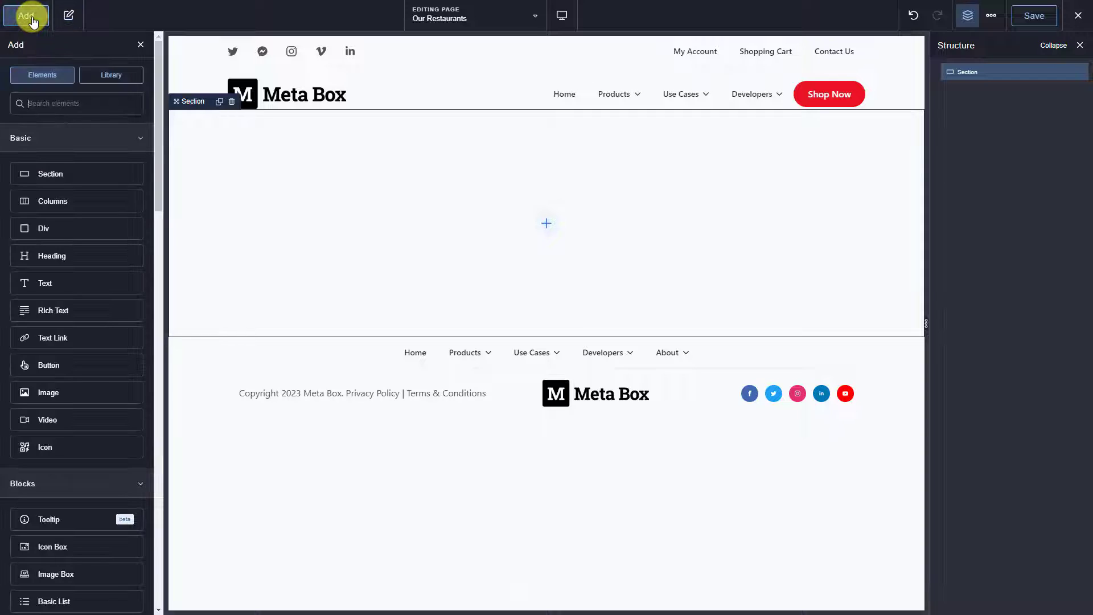
left_click(72, 260)
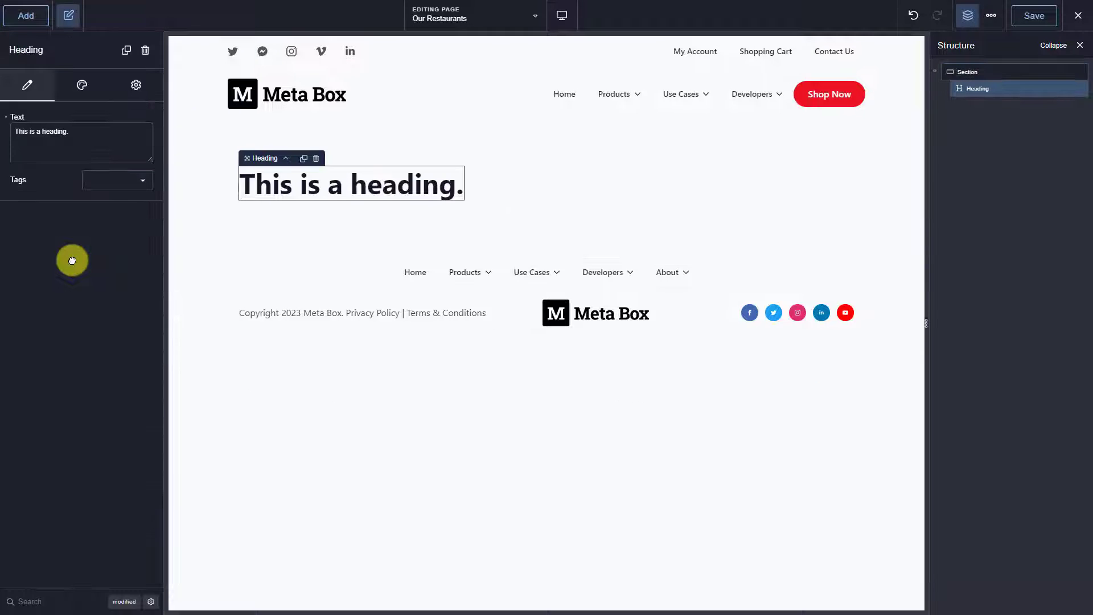
triple_click(74, 134)
type("Our Restaurants")
Step: Add a Post Loop Builder below the heading and choose Restaurant Block as its repeated global block
left_click(26, 16)
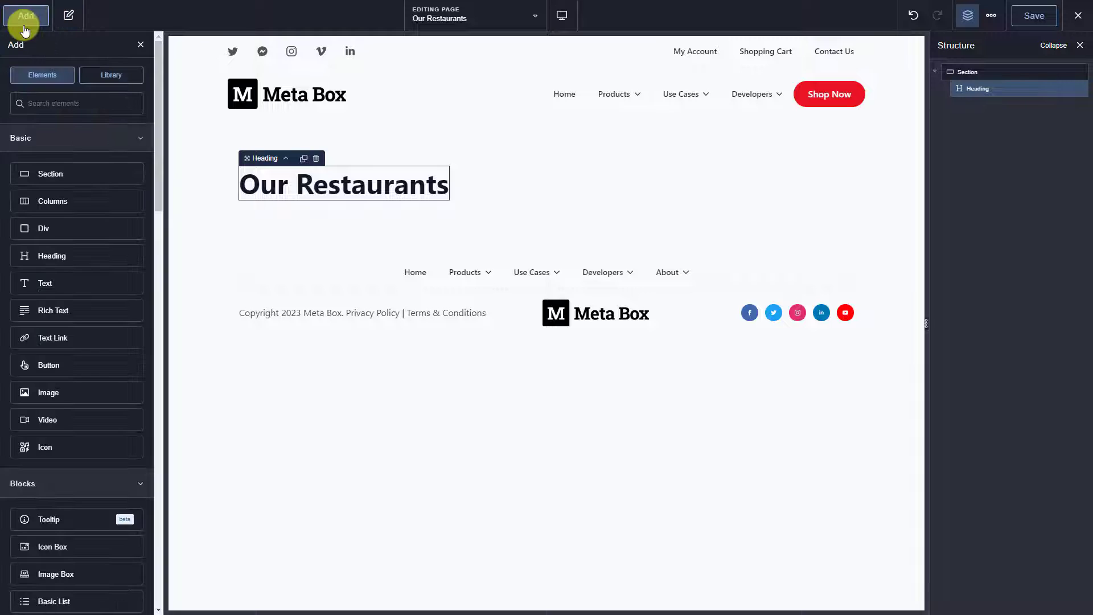
left_click(34, 102)
type("pos")
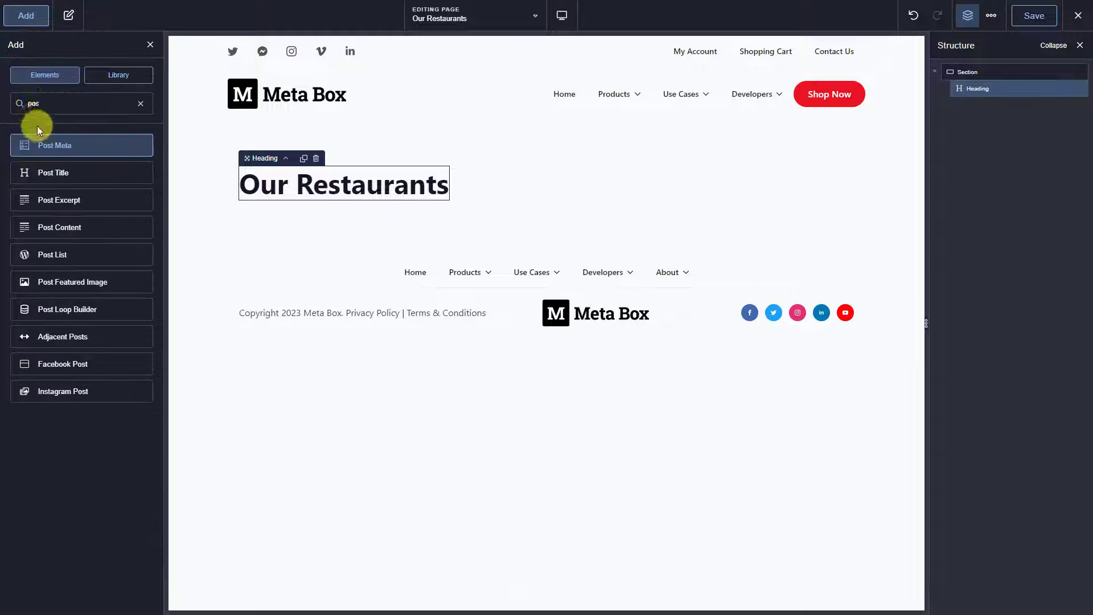
left_click(69, 309)
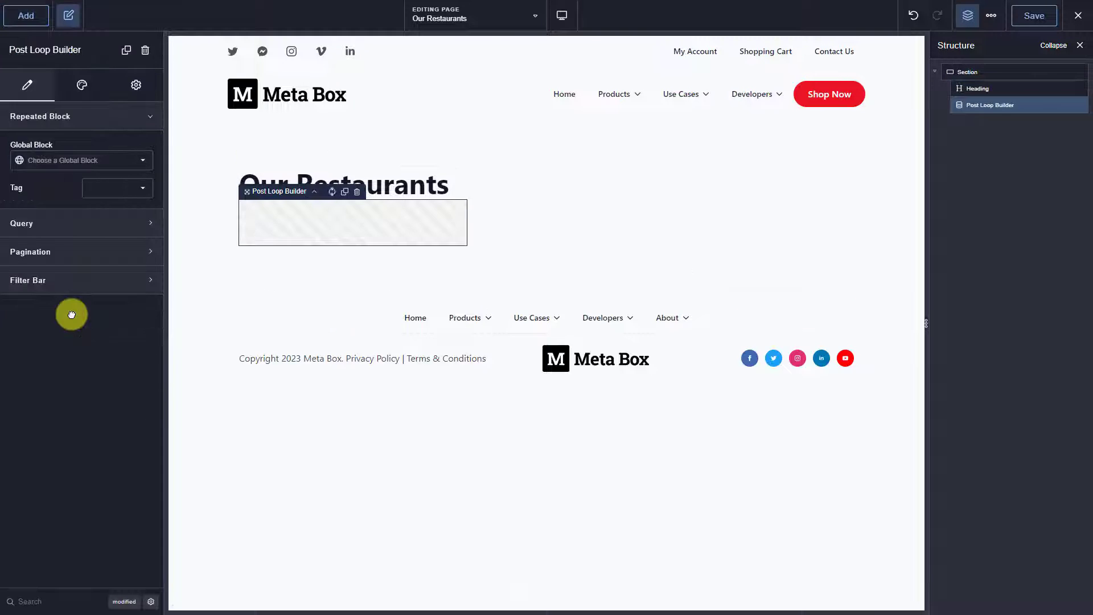
left_click(65, 164)
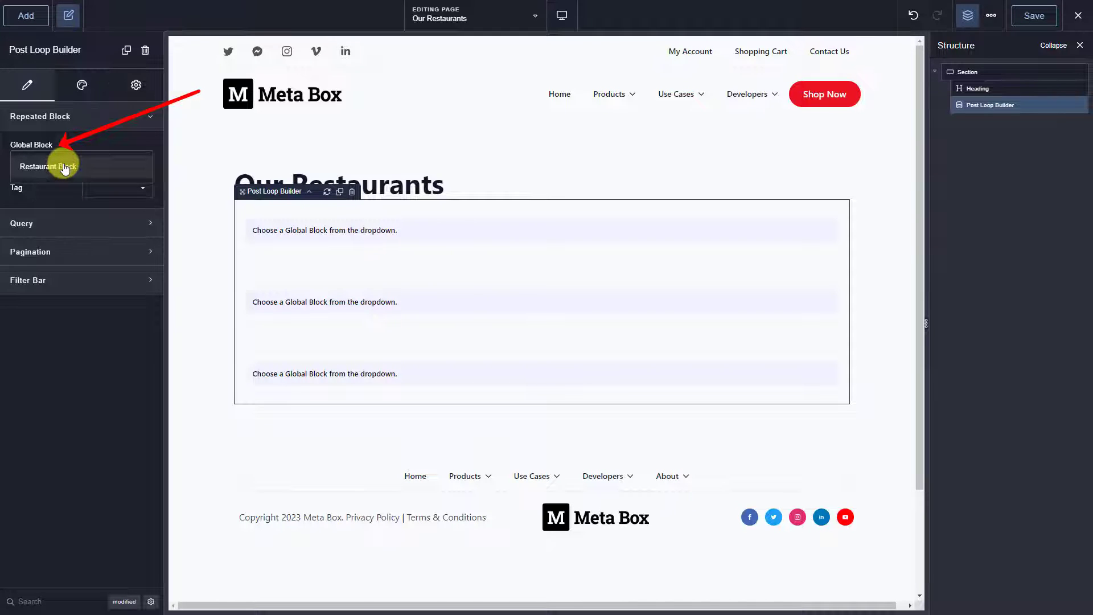
left_click(64, 166)
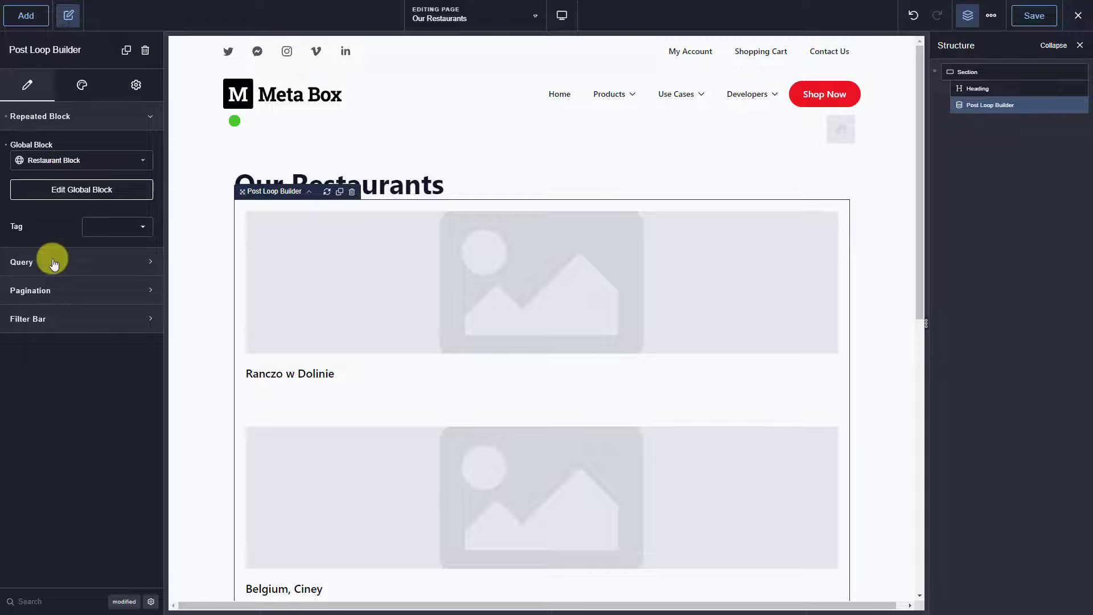
Step: Give the post loop a custom query that includes only the Restaurants post type instead of Posts, and apply it
left_click(53, 262)
left_click(39, 314)
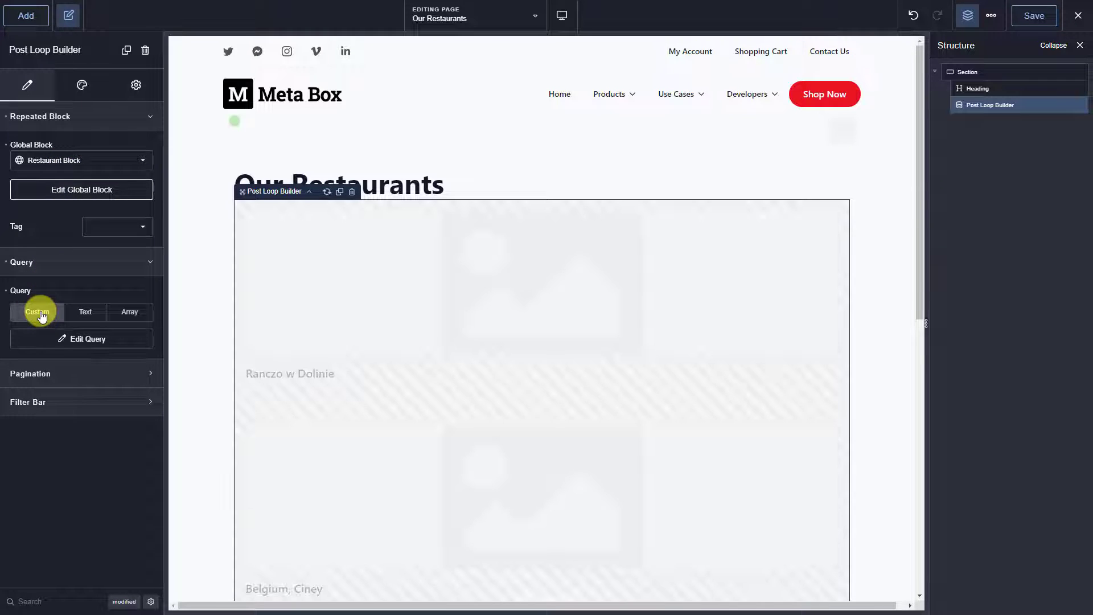
left_click(75, 340)
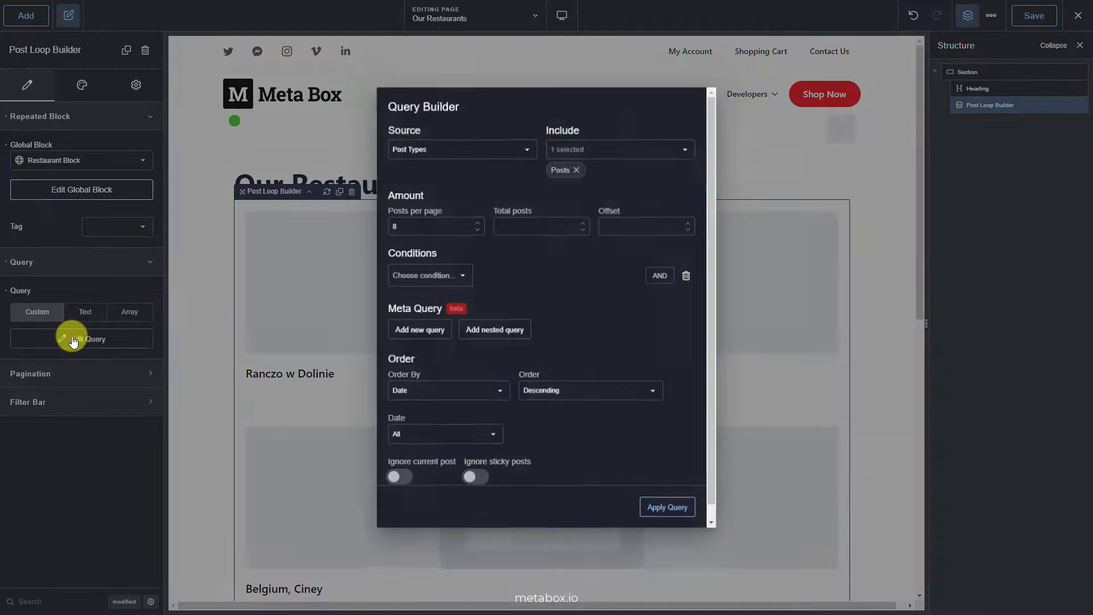
left_click(562, 150)
left_click(563, 247)
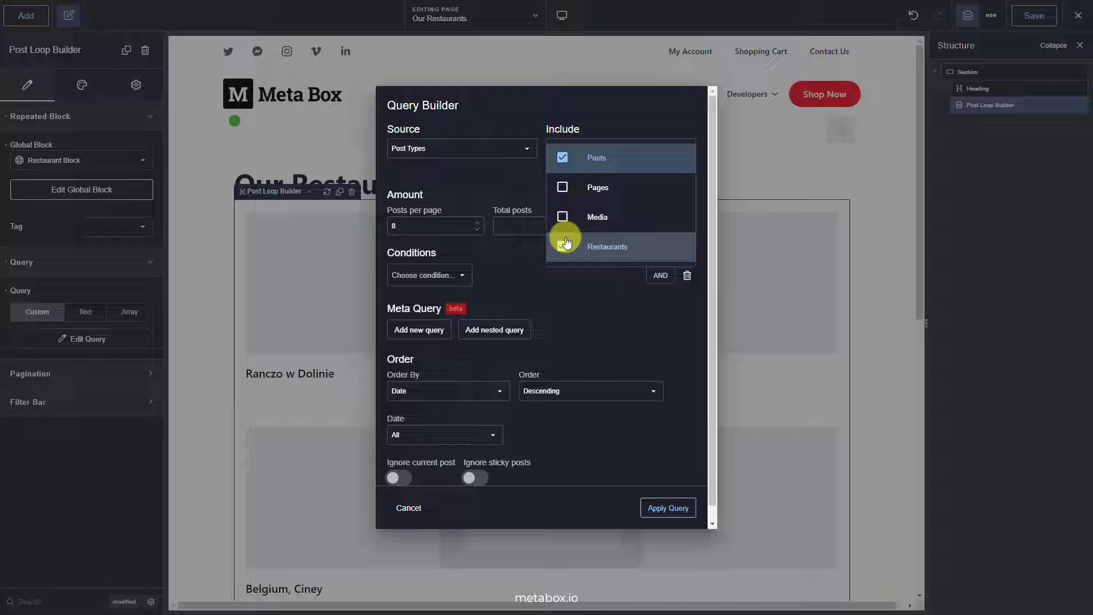
left_click(563, 157)
left_click(521, 179)
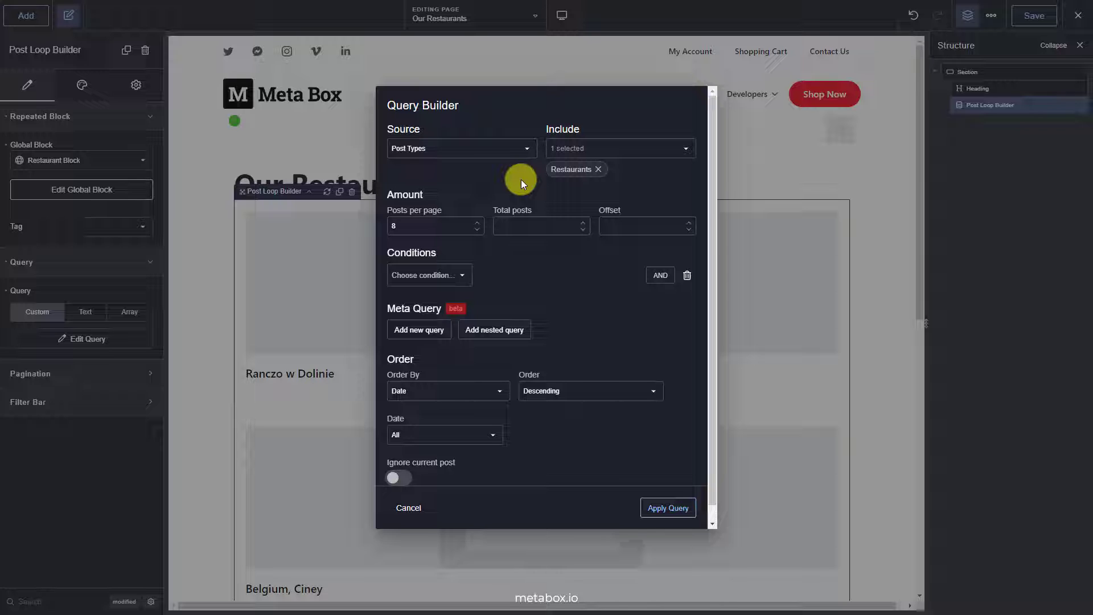
left_click(667, 508)
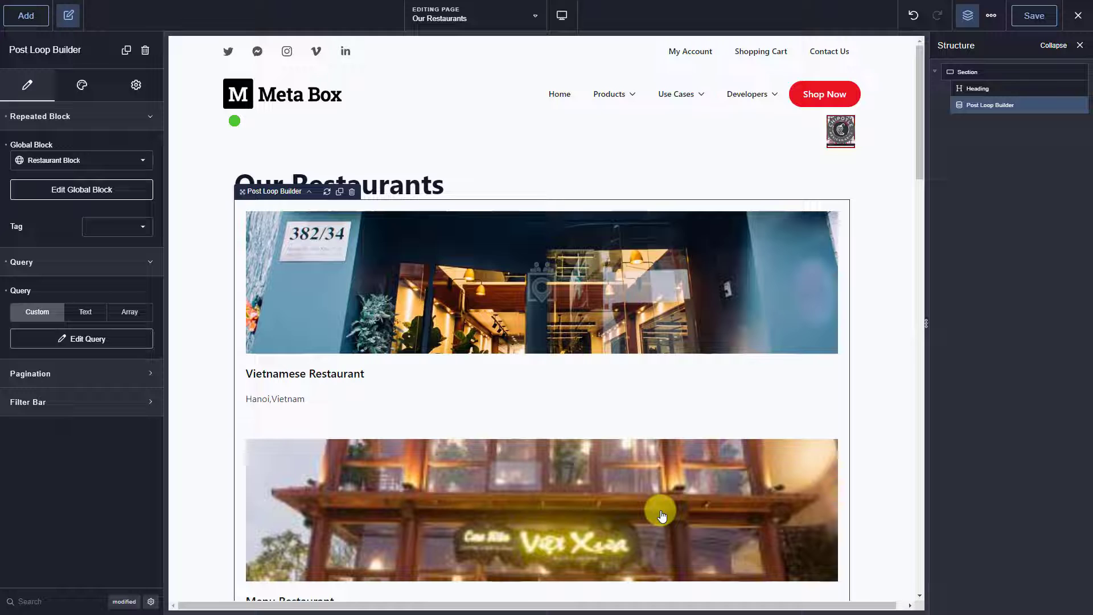
Step: Enable the post loop's filter bar with type Voucher and an all filter labelled "All Restaurants"
left_click(120, 409)
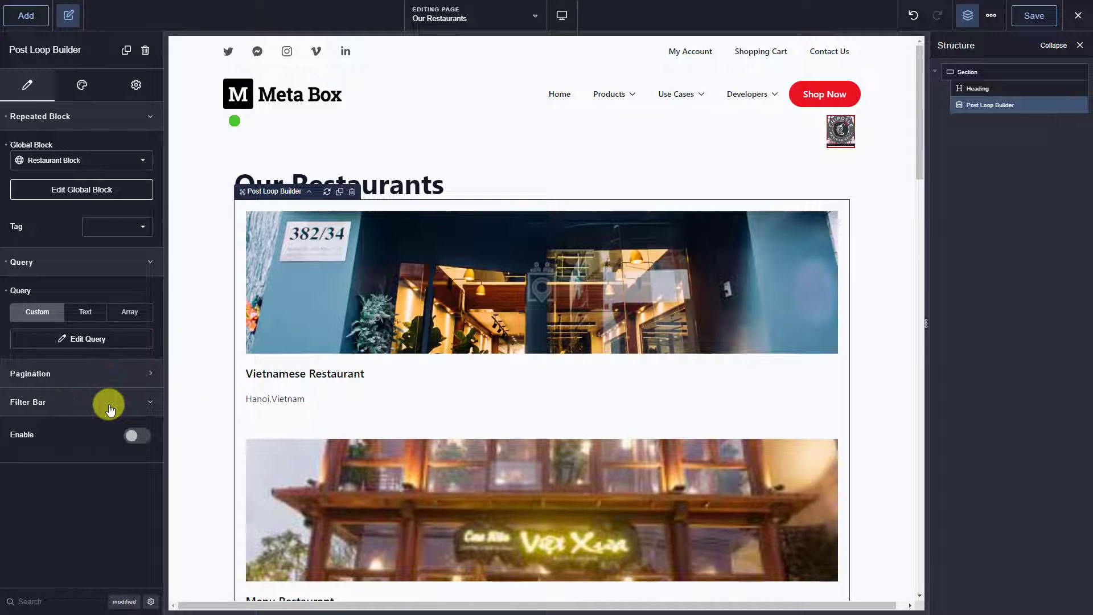
left_click(137, 439)
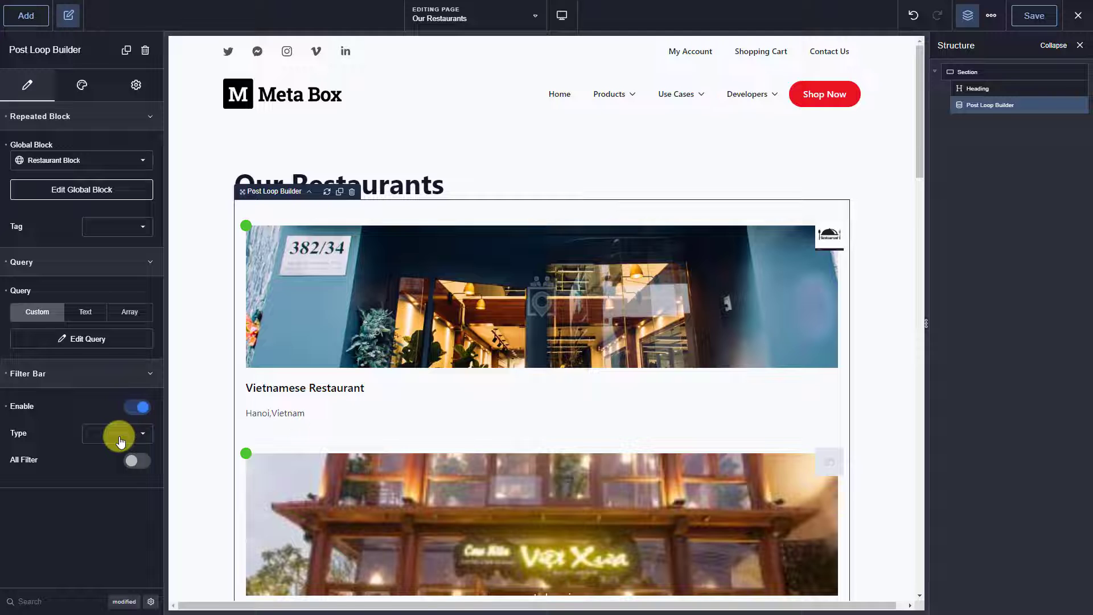
left_click(119, 442)
scroll(110, 484, "down", 2)
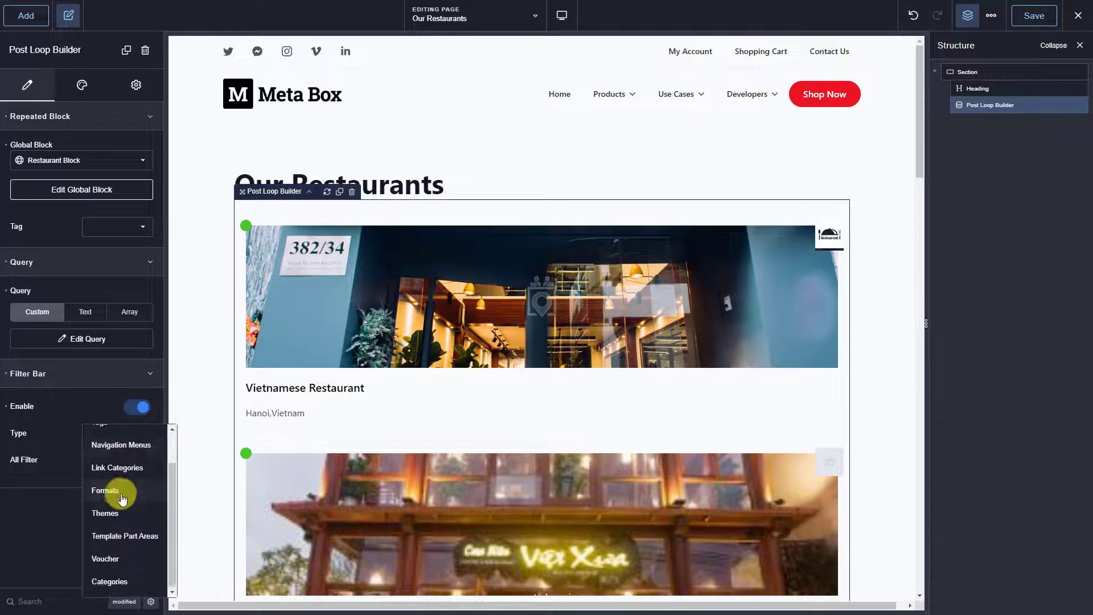
left_click(105, 558)
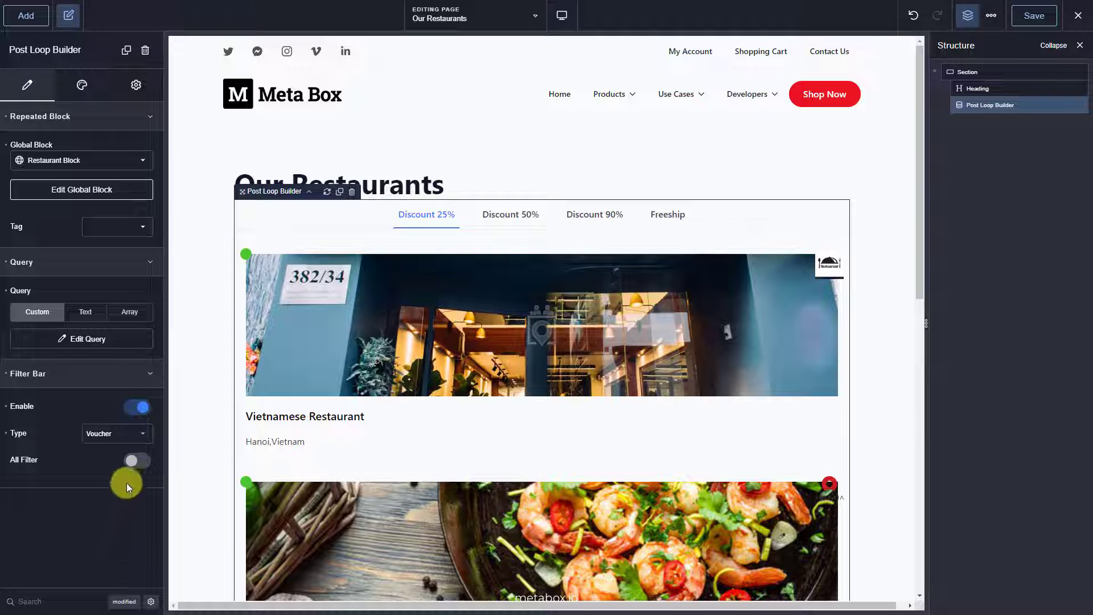
left_click(136, 468)
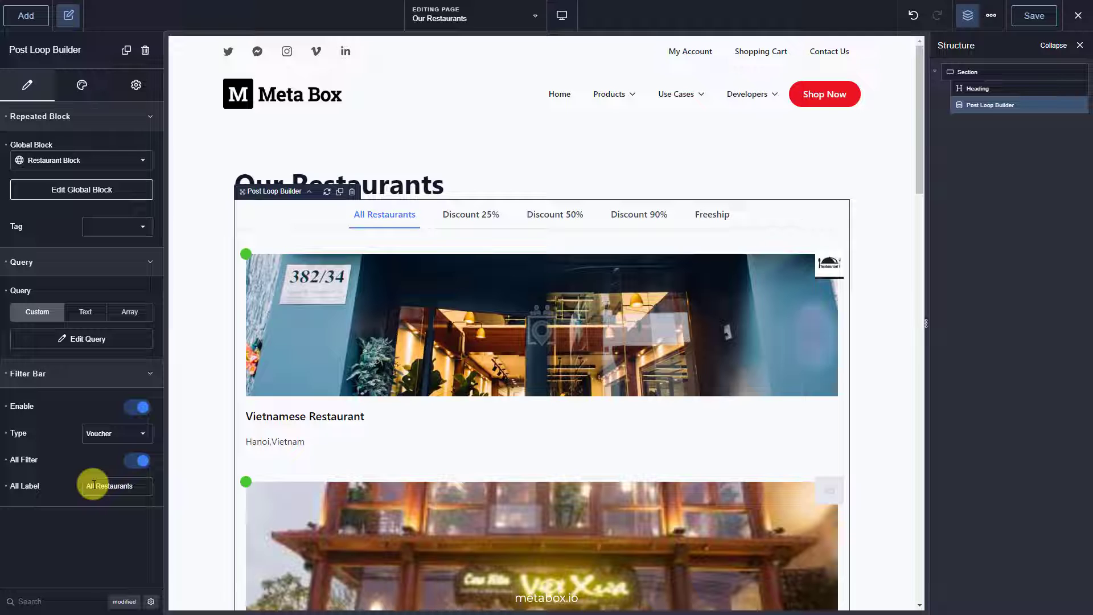
Step: Set the font size of the "Our Restaurants" heading to 25 px
left_click(978, 89)
left_click(82, 85)
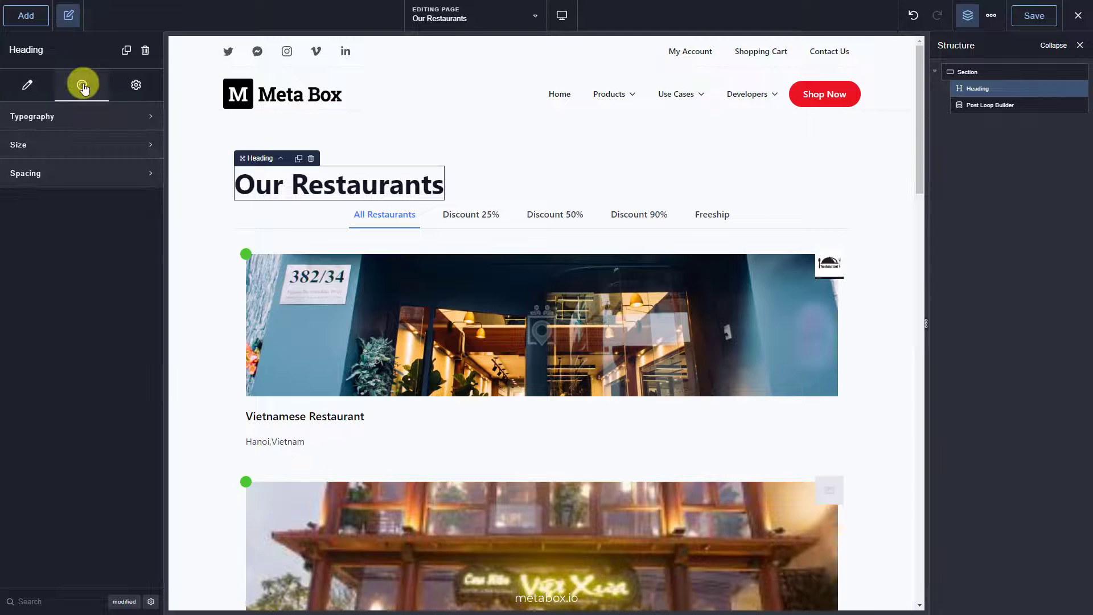
left_click(72, 118)
left_click(127, 258)
type("25")
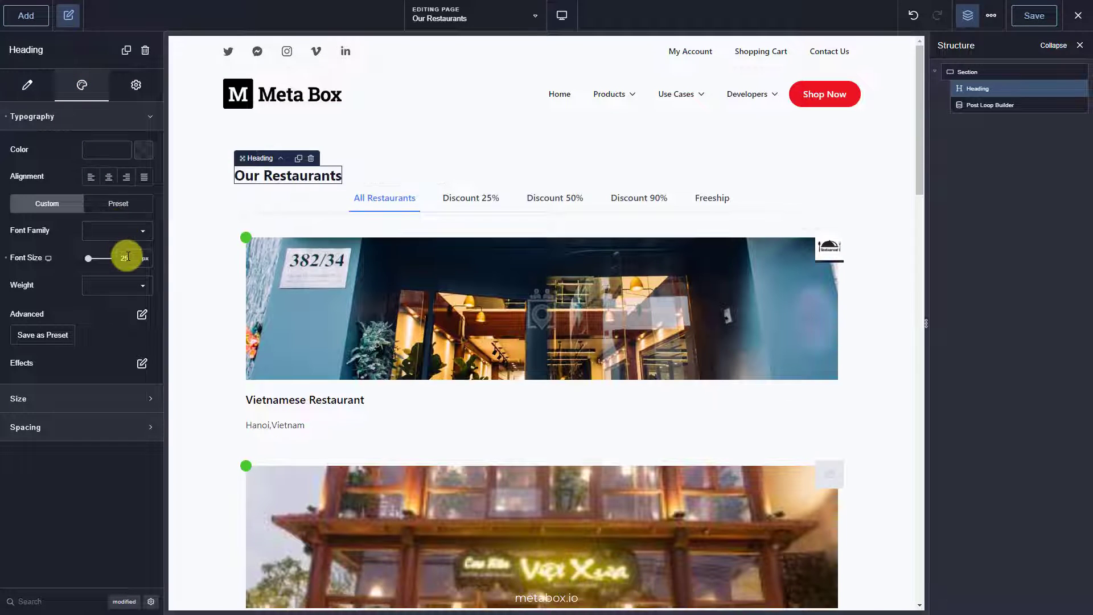
Step: Give the heading a percentage width that spans the whole section and centre its text
left_click(89, 116)
left_click(86, 145)
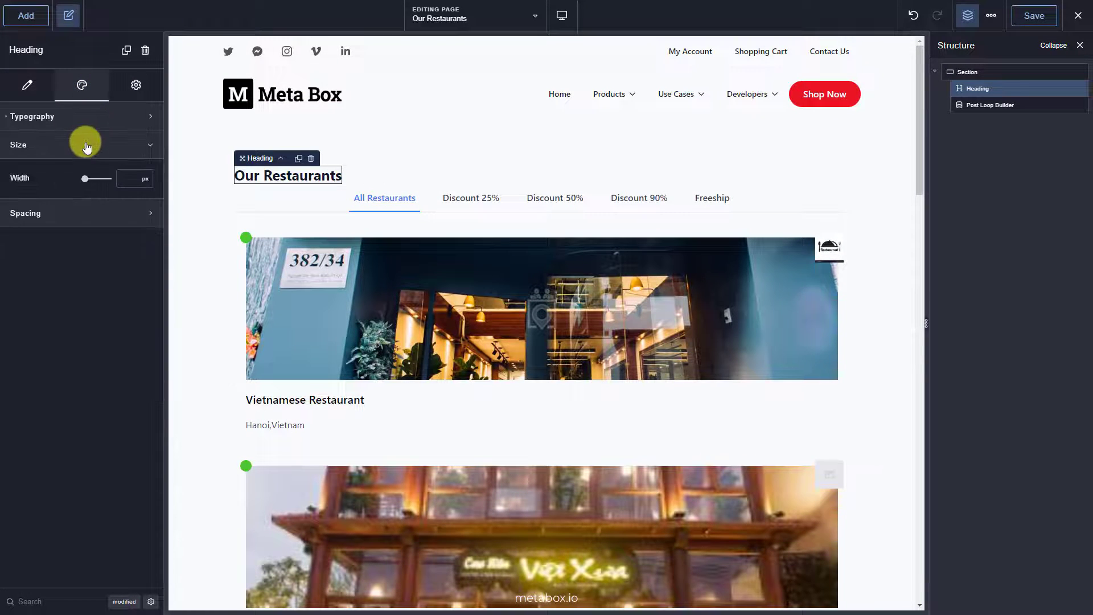
left_click(143, 179)
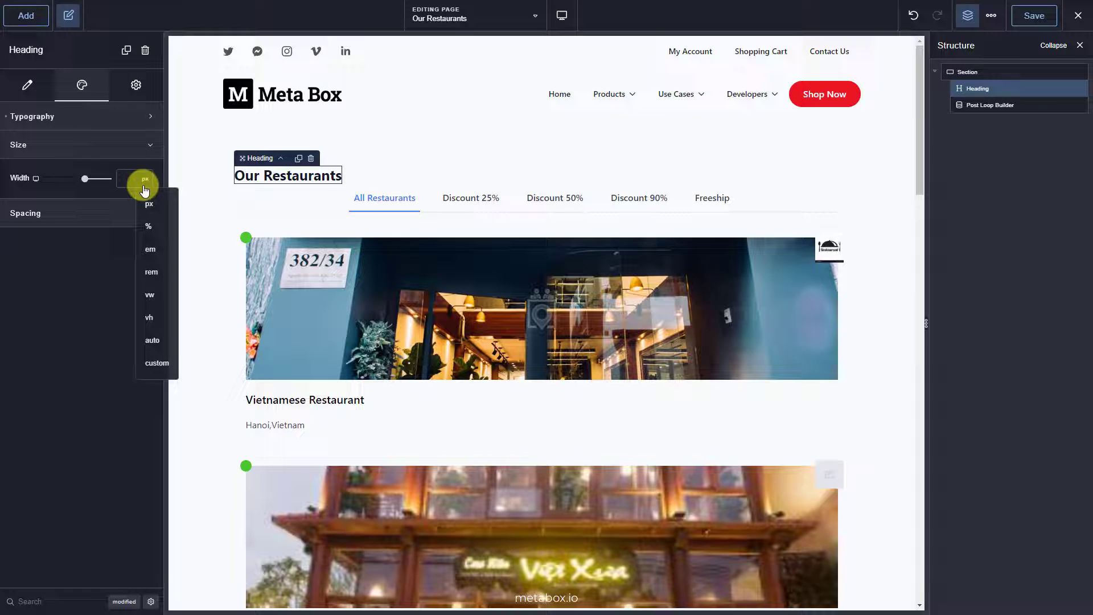
left_click(151, 228)
left_click(71, 117)
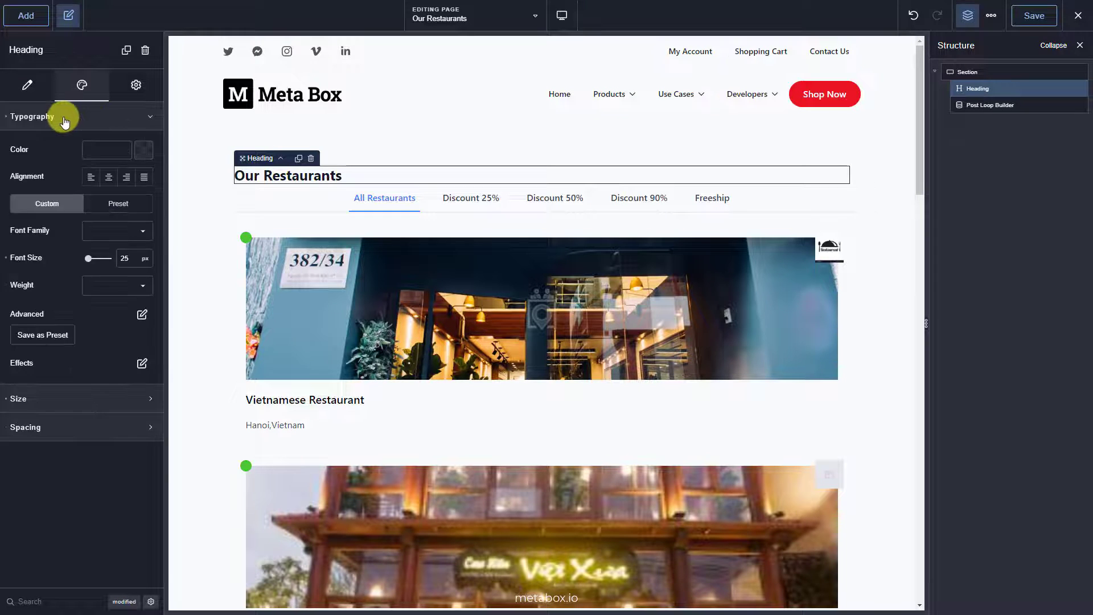
left_click(108, 177)
left_click(61, 118)
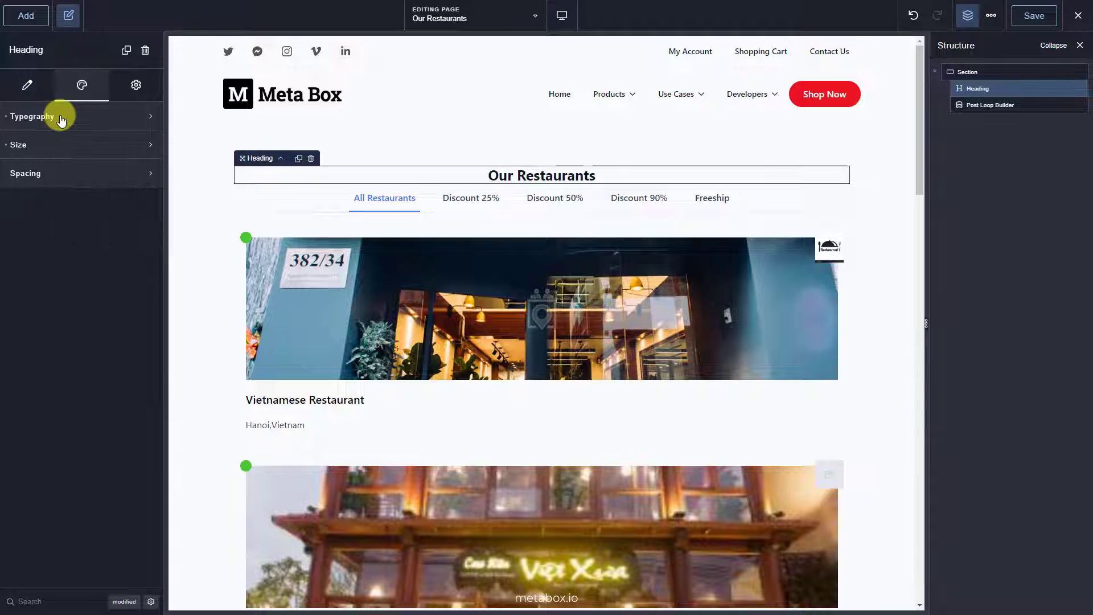
Step: Set the heading's bottom margin to 30 px
left_click(41, 172)
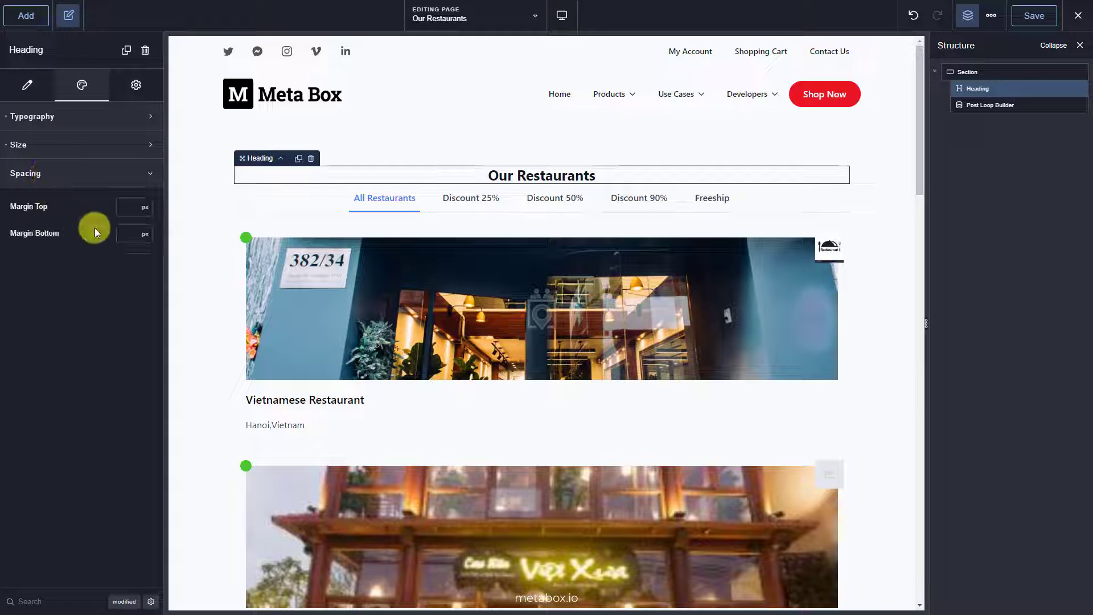
left_click(125, 233)
type("30")
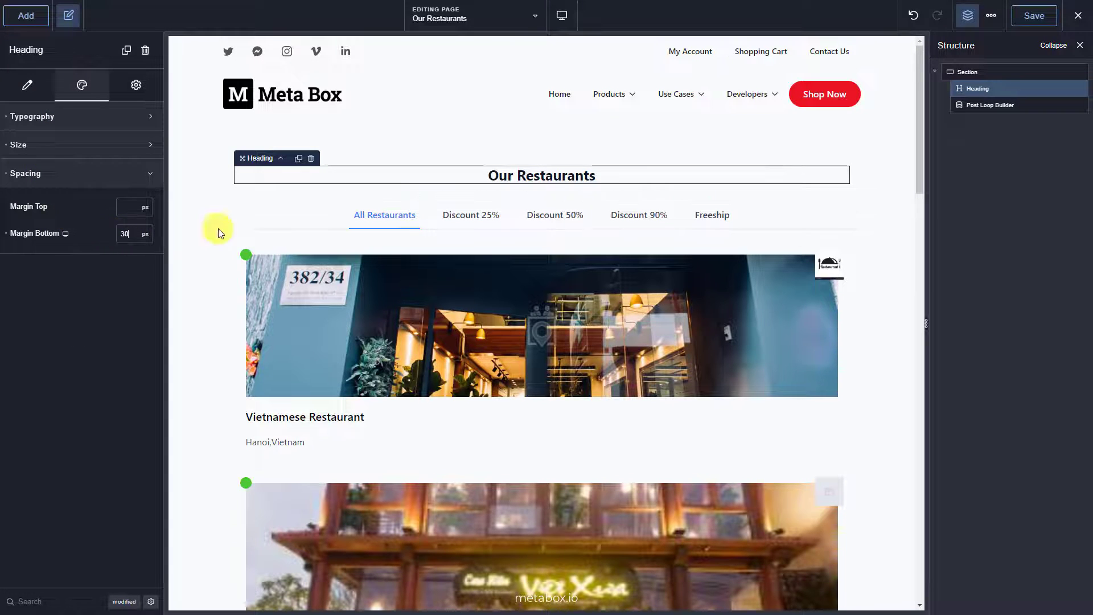
Step: Change the Post Loop Builder's list layout to Grid with 3 items per row
left_click(979, 105)
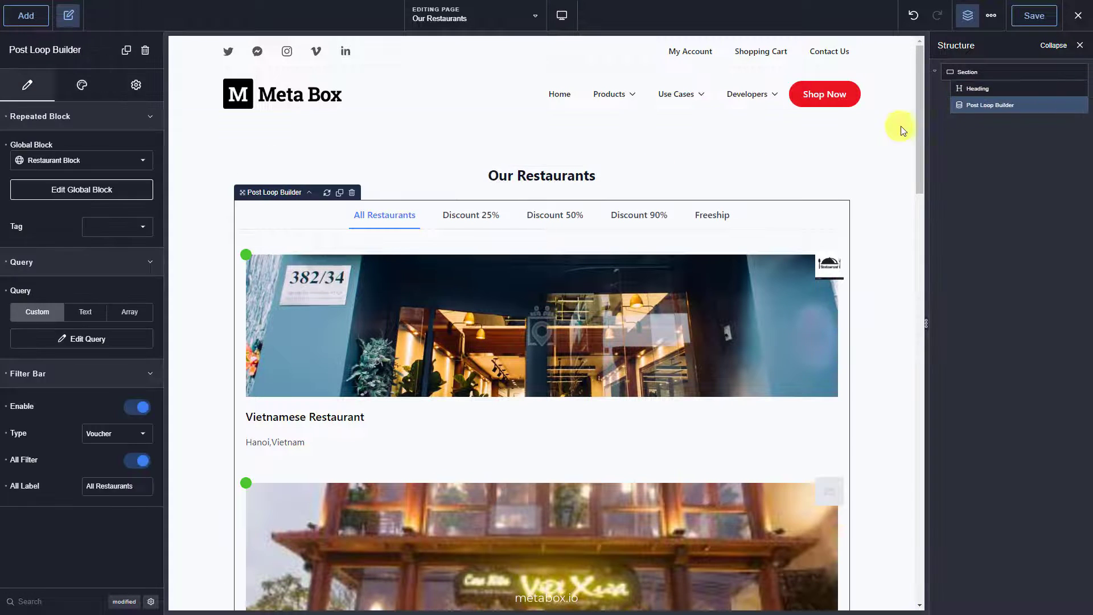
left_click(82, 88)
left_click(24, 116)
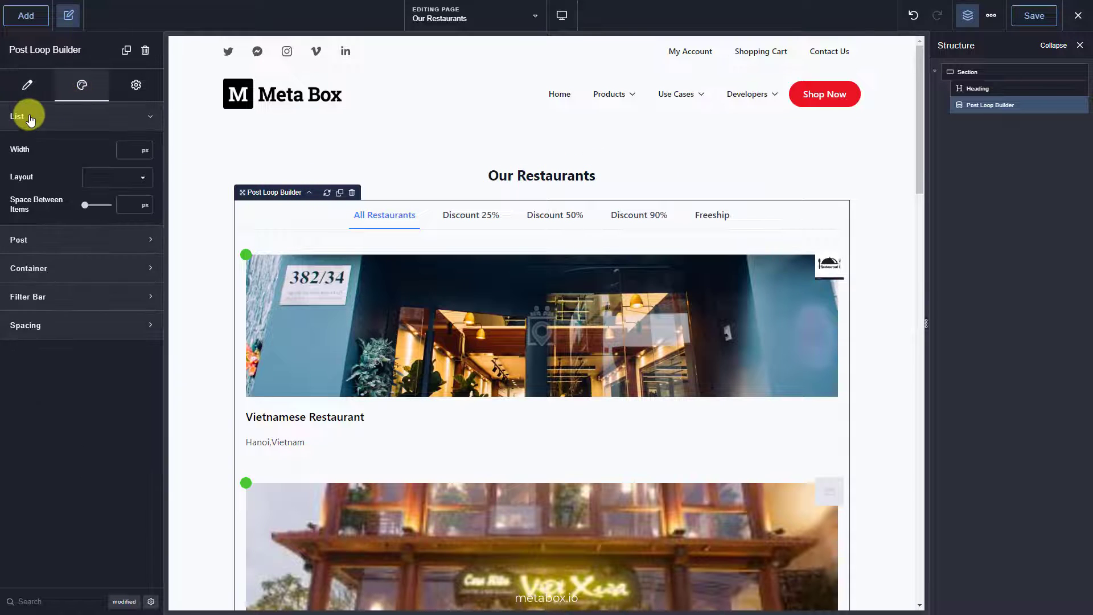
left_click(99, 182)
left_click(98, 197)
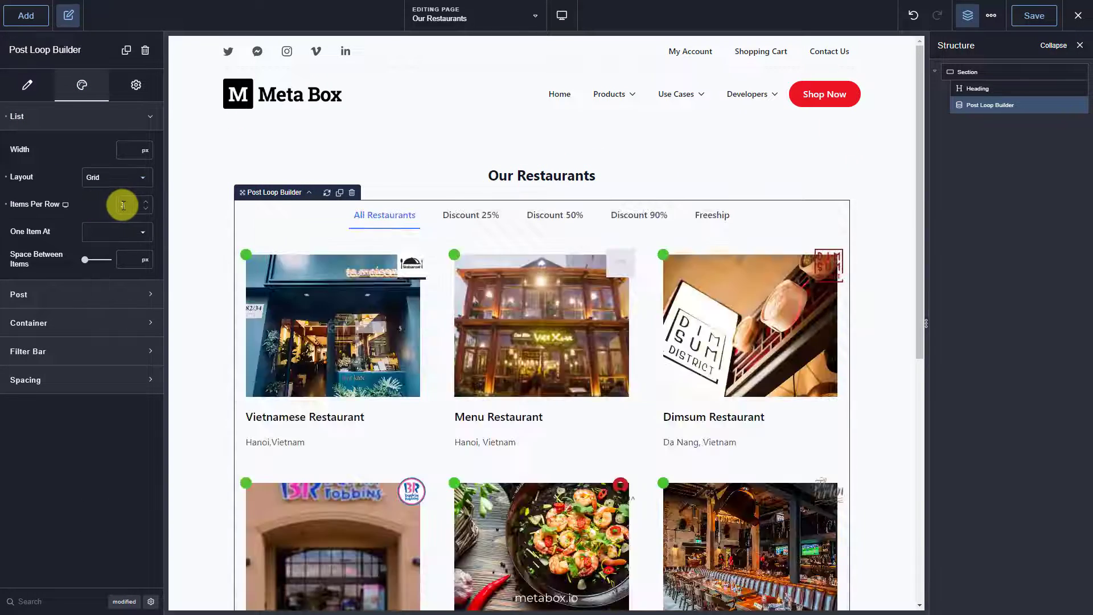
Step: Set the padding of the loop's posts to 0 px at the top, left and right, and 30 px at the bottom
left_click(32, 299)
left_click(142, 385)
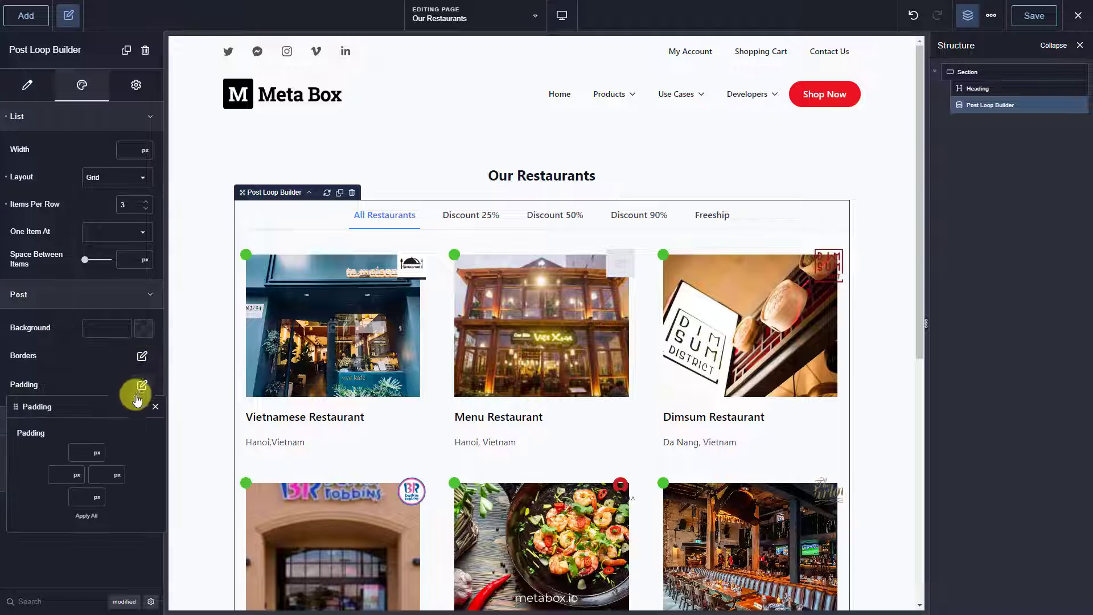
left_click(91, 454)
type("0")
left_click(63, 475)
type("0")
left_click(103, 474)
type("0")
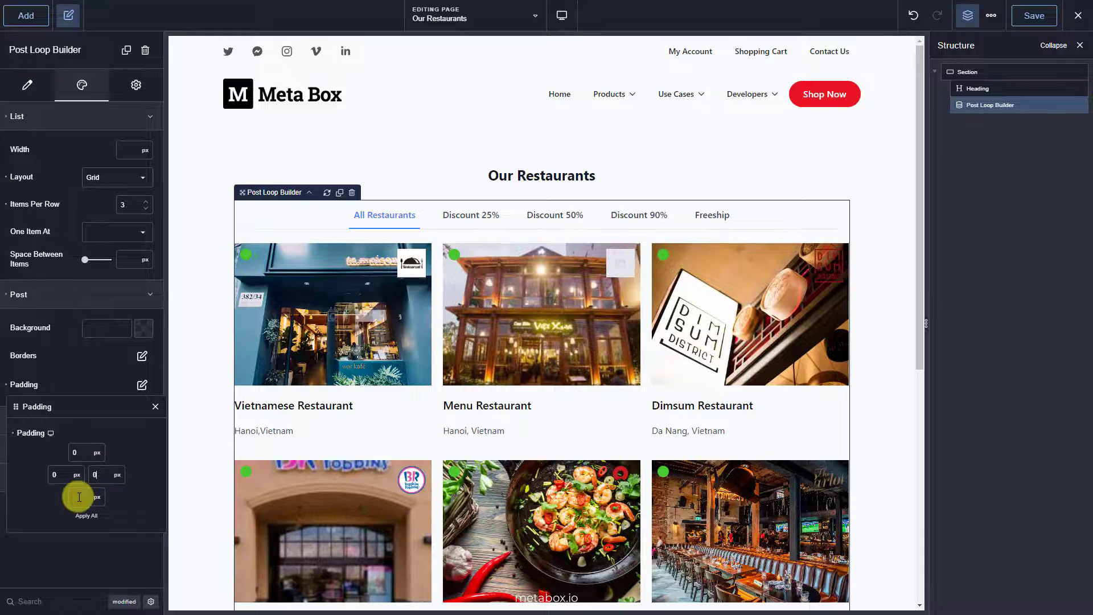
left_click(79, 497)
type("30")
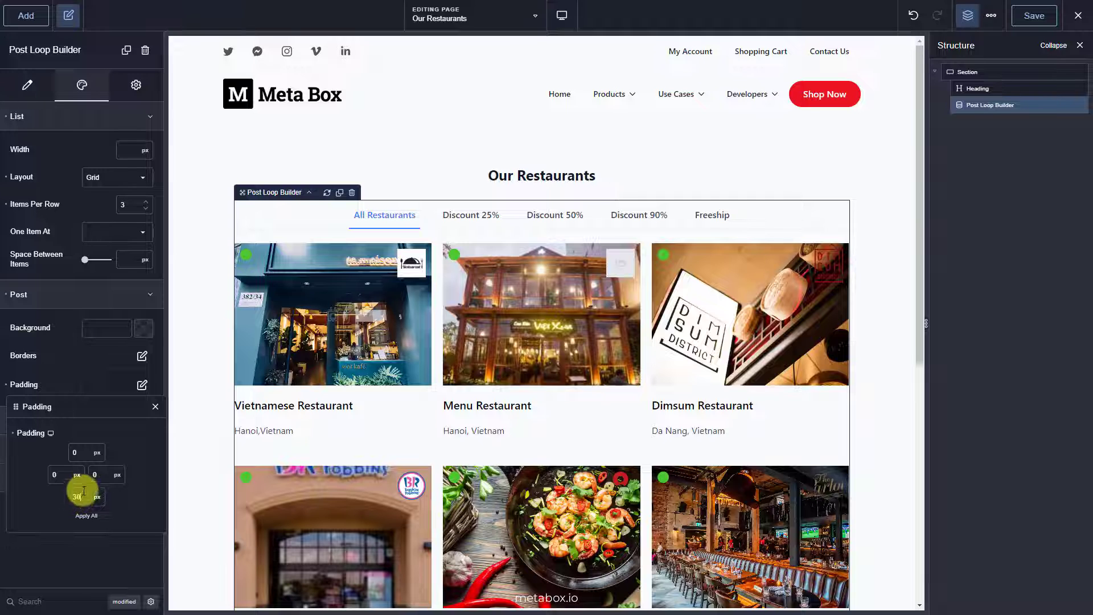
Step: Add a Code Block element below the post loop
left_click(26, 16)
left_click(36, 104)
type("cod")
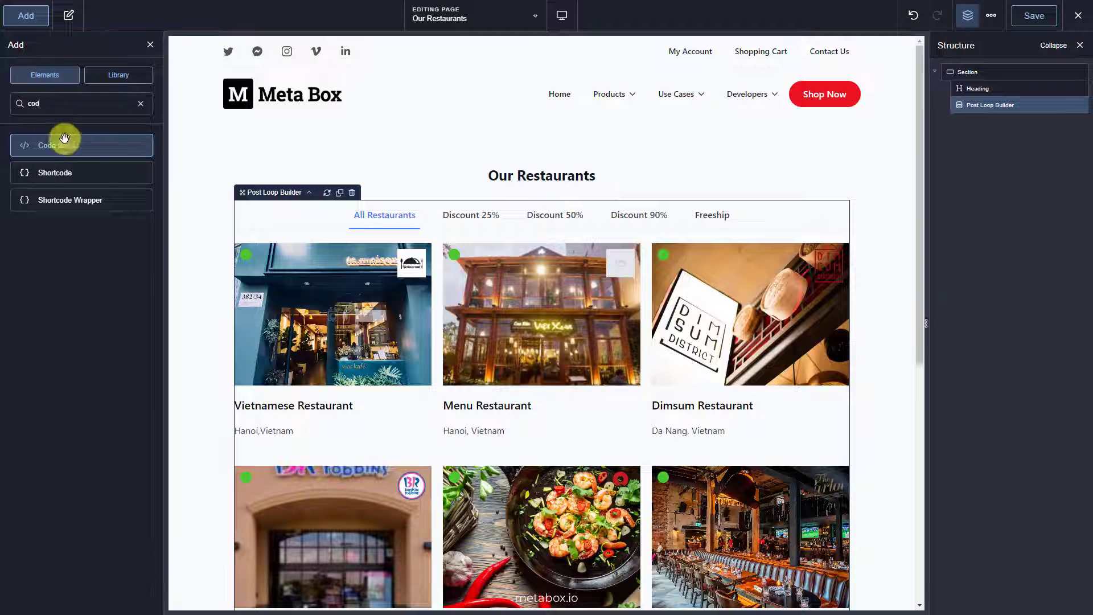
left_click(81, 147)
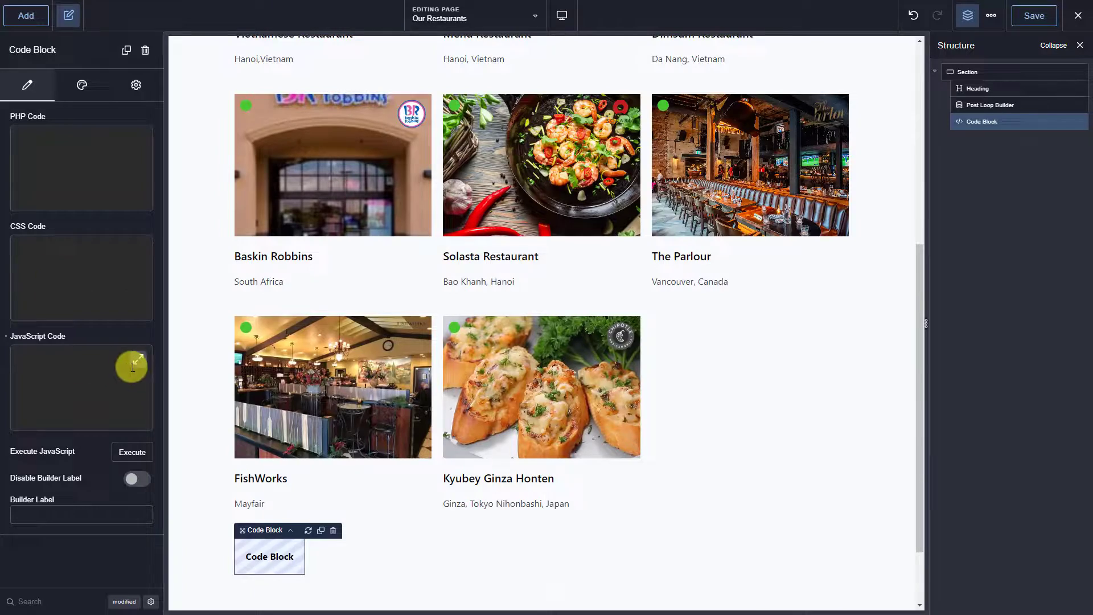
Step: Enter jQuery in the Code Block that adds class "open" to .restaurent-status post divs whose content is 'open', and "close" to the others
left_click(138, 363)
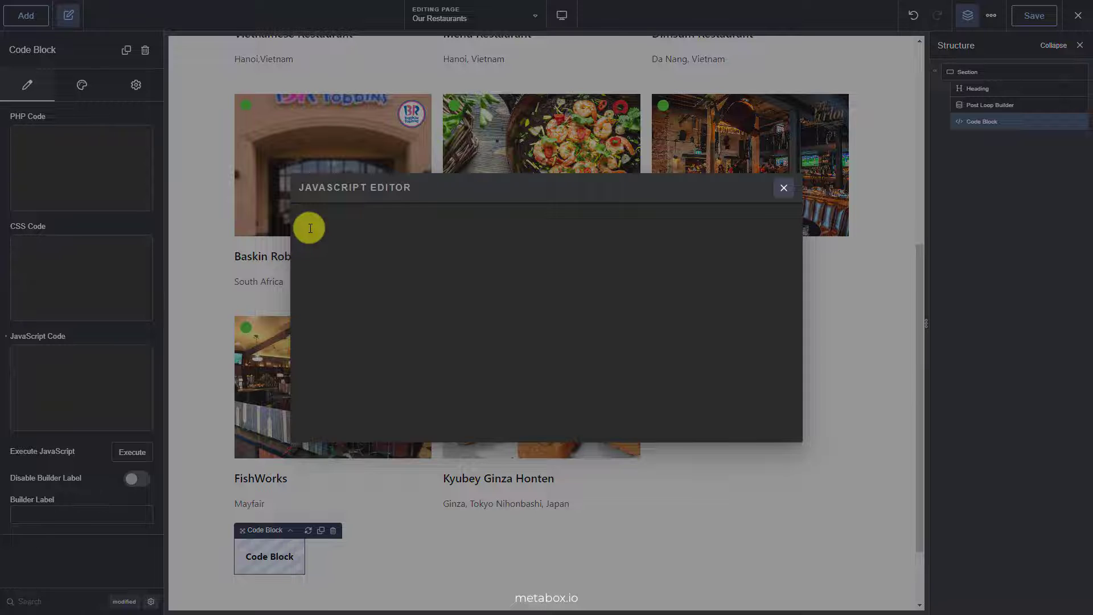
type("jQuery('.restaurent-status .ee-posts .ee-post div:last-child').each(function () {         if (jQuery.trim(jQuery(this).html()) == 'open') {             jQuery(this).addClass('open');         } else {             jQuery(this).addClass('close');         } });")
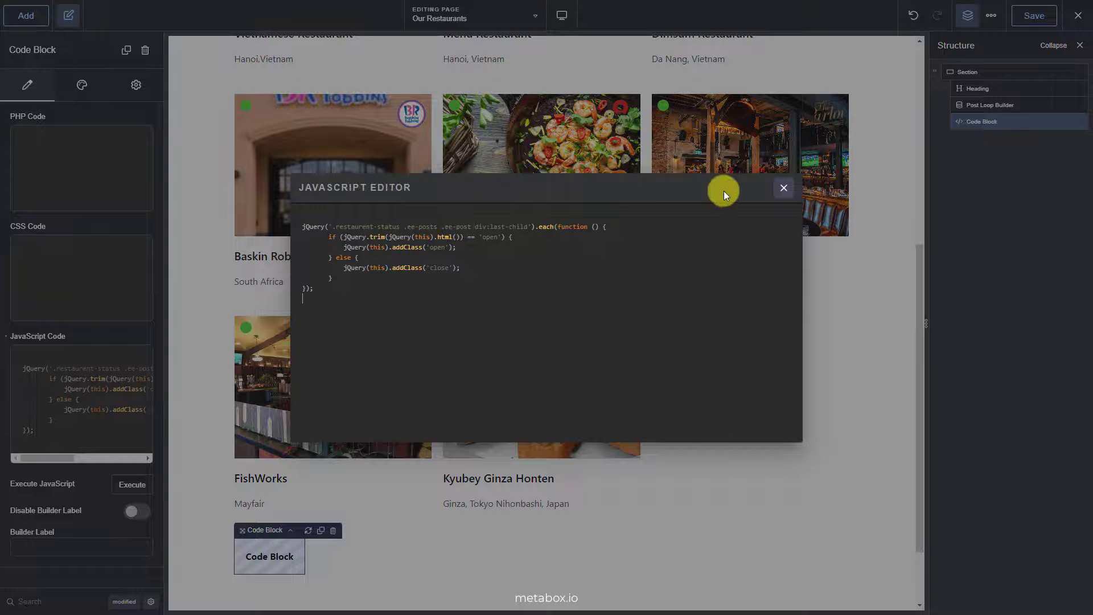
left_click(780, 191)
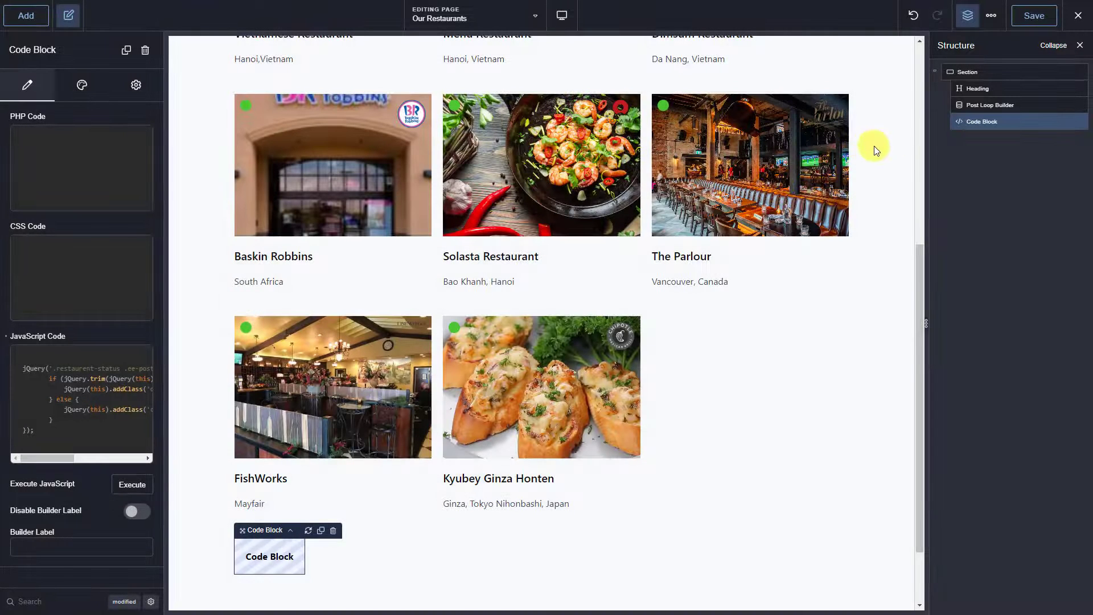
Step: Add the class restaurent-status to the Post Loop Builder and save the page
left_click(959, 107)
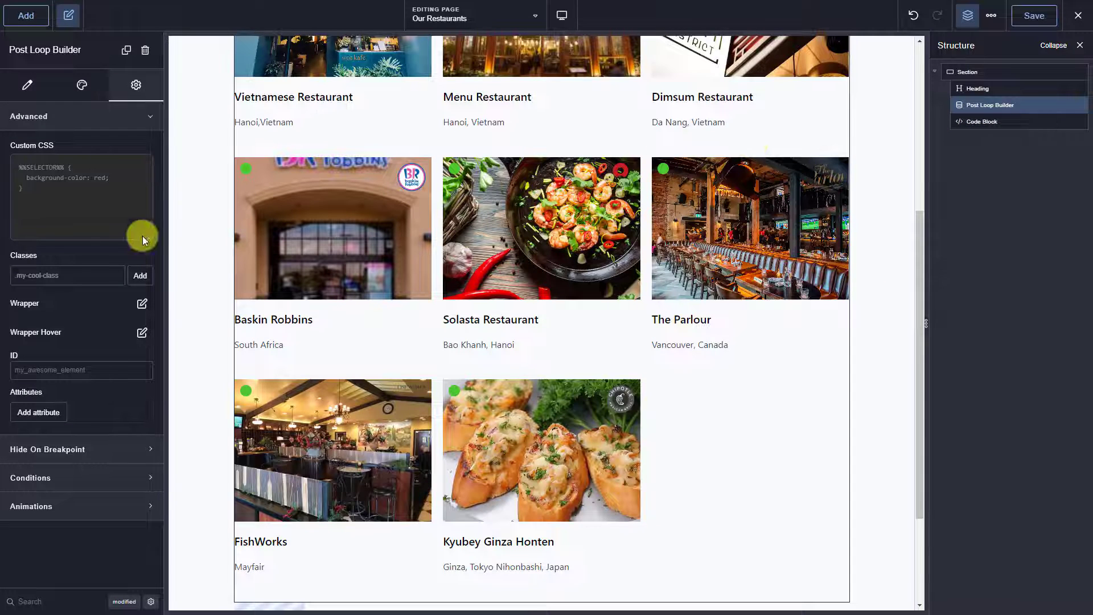
left_click(26, 277)
type("restaurent-status")
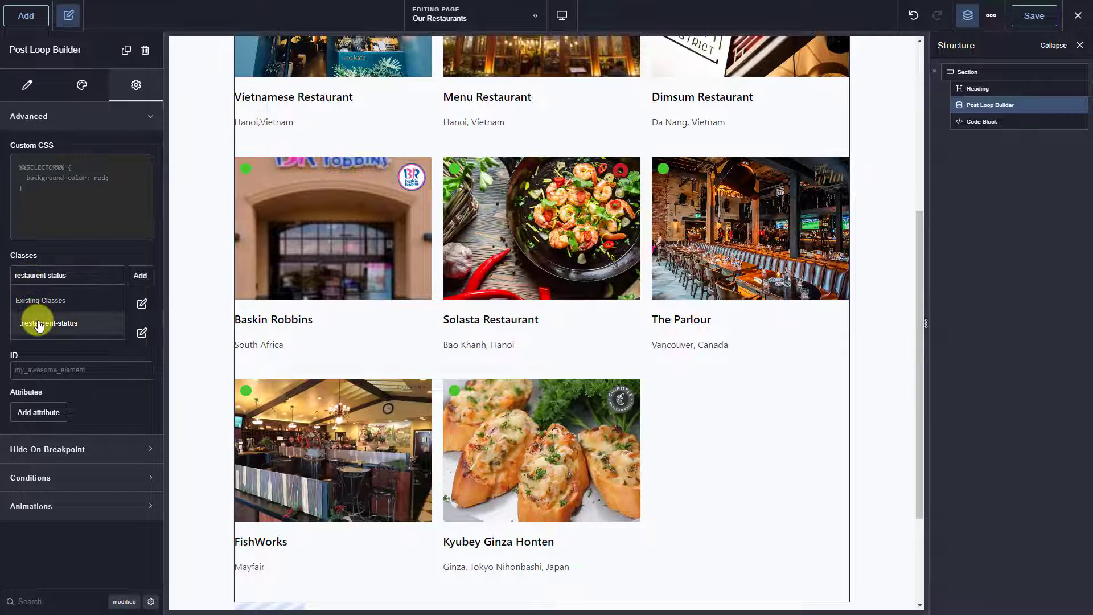
left_click(138, 276)
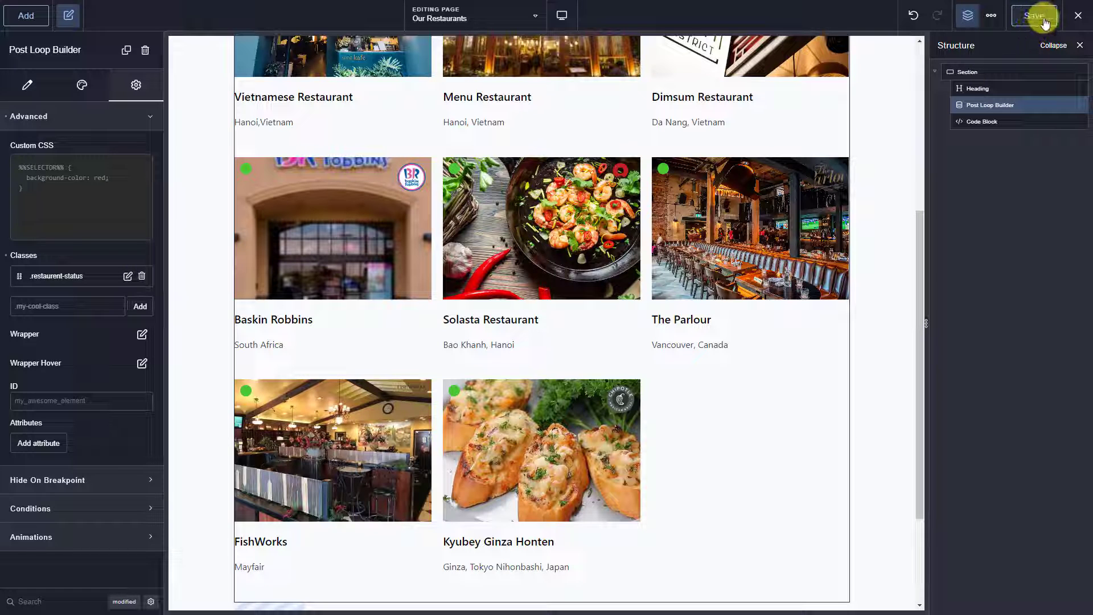
Step: View the page on the frontend and try the Discount 25%, Discount 50%, Discount 90% and Freeship filters
left_click(1076, 20)
left_click(1053, 44)
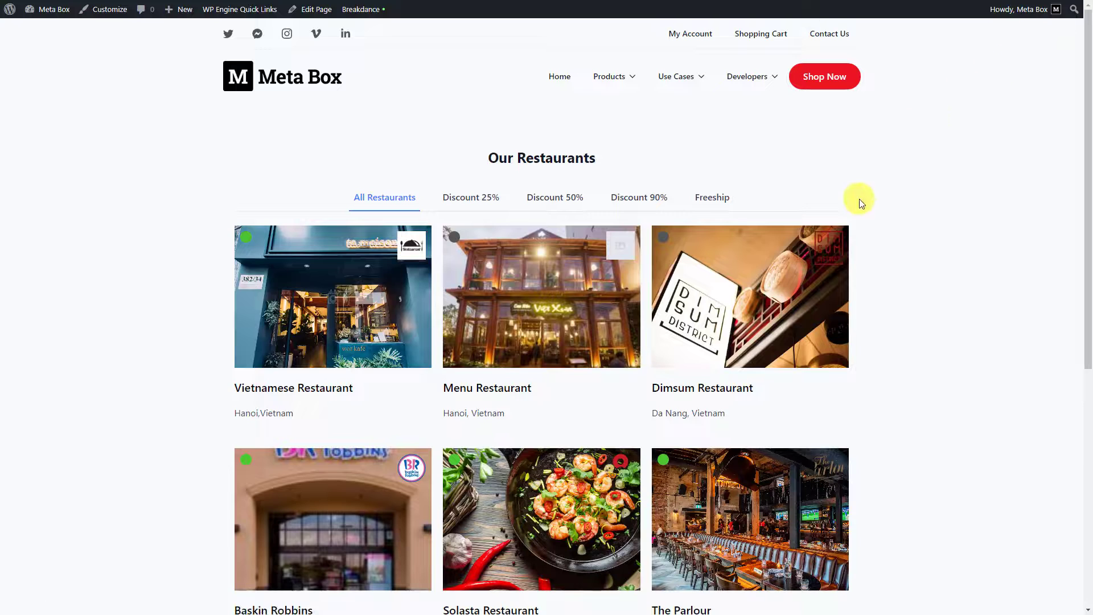
scroll(811, 280, "down", 5)
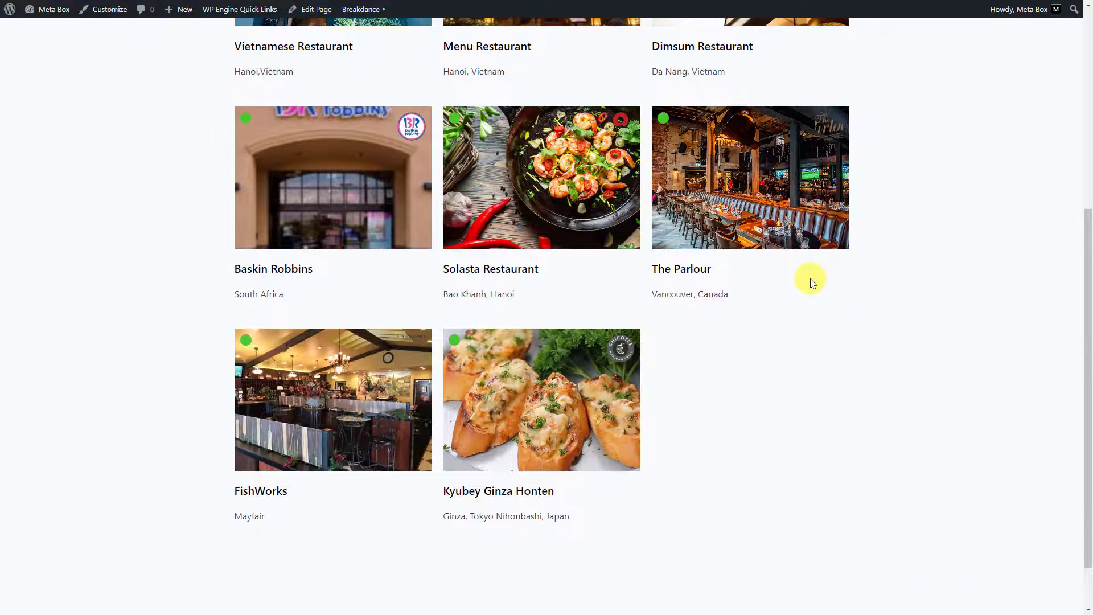
scroll(811, 279, "up", 4)
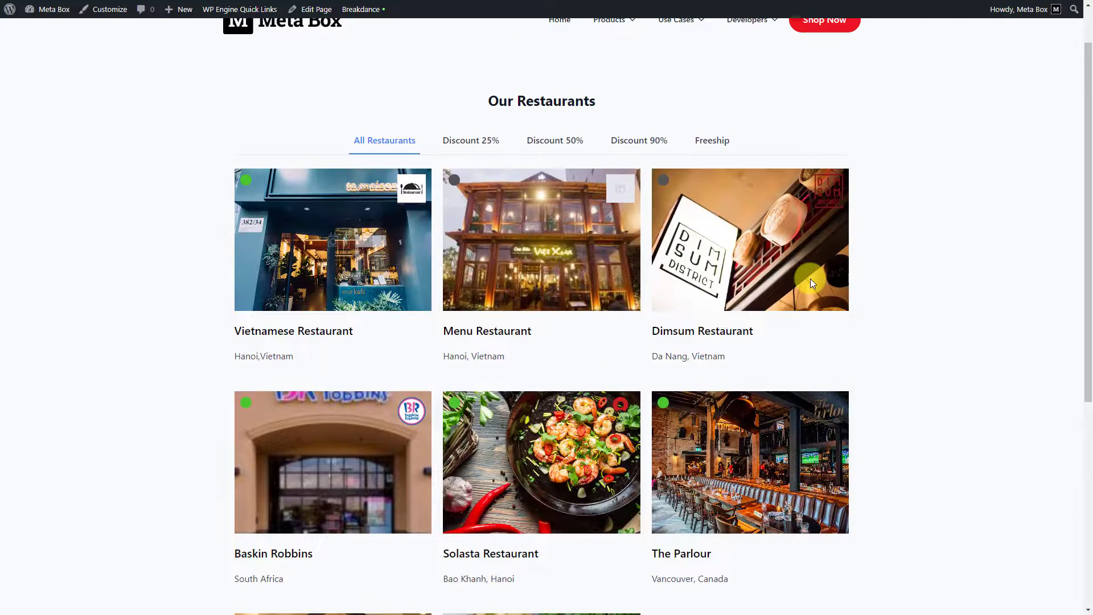
left_click(470, 143)
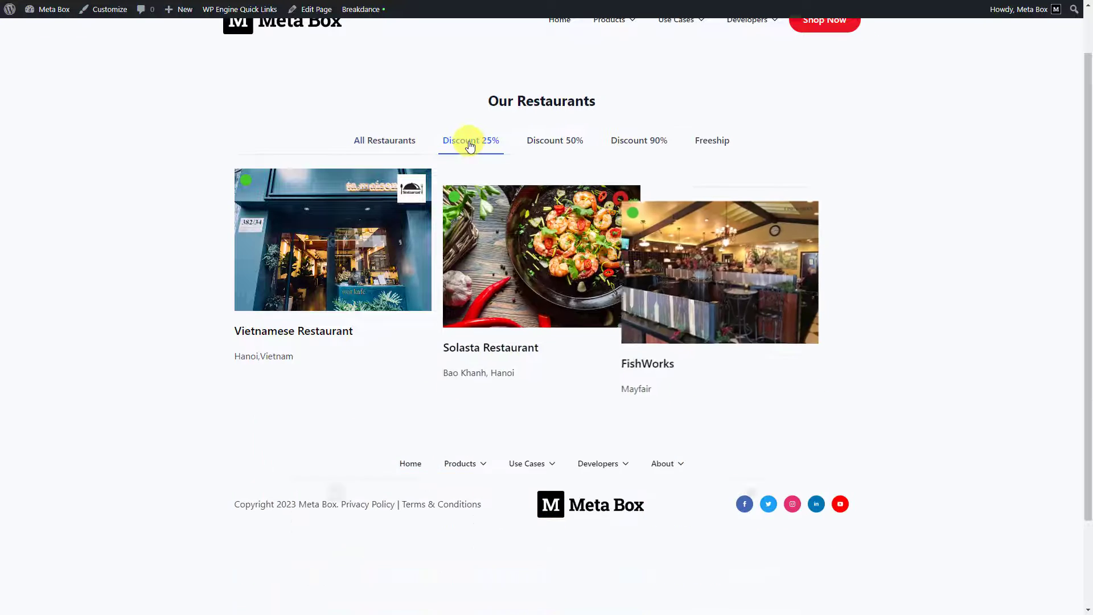
left_click(556, 209)
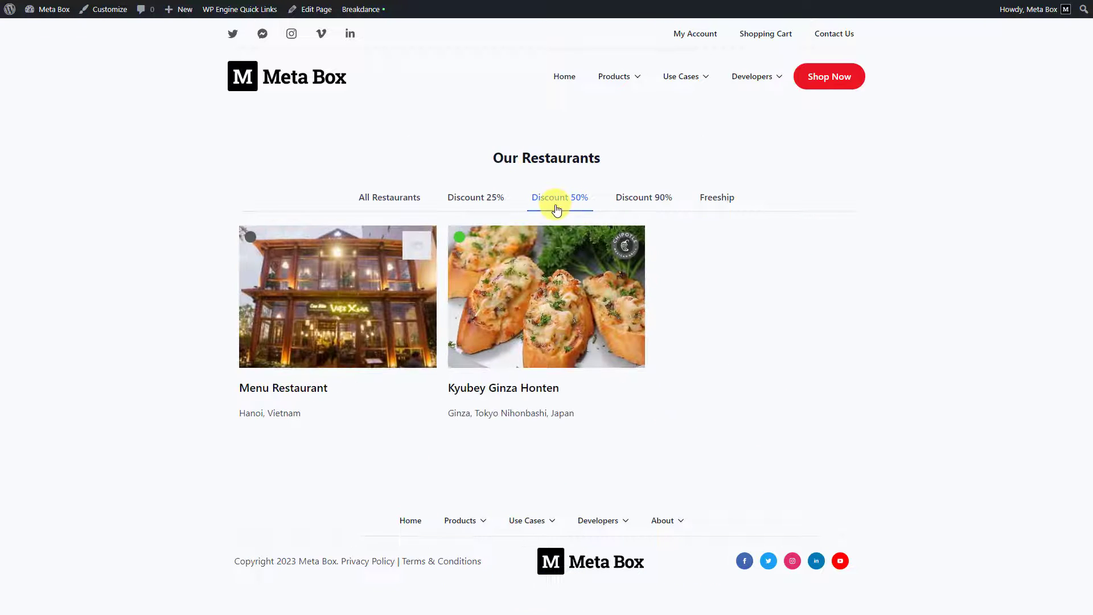
left_click(640, 200)
left_click(708, 197)
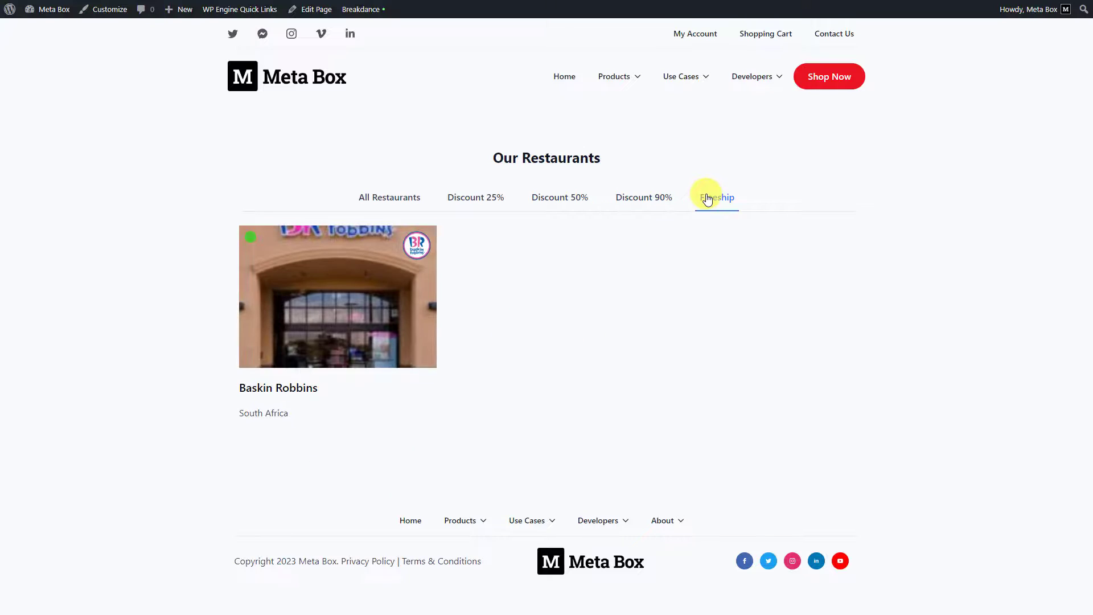